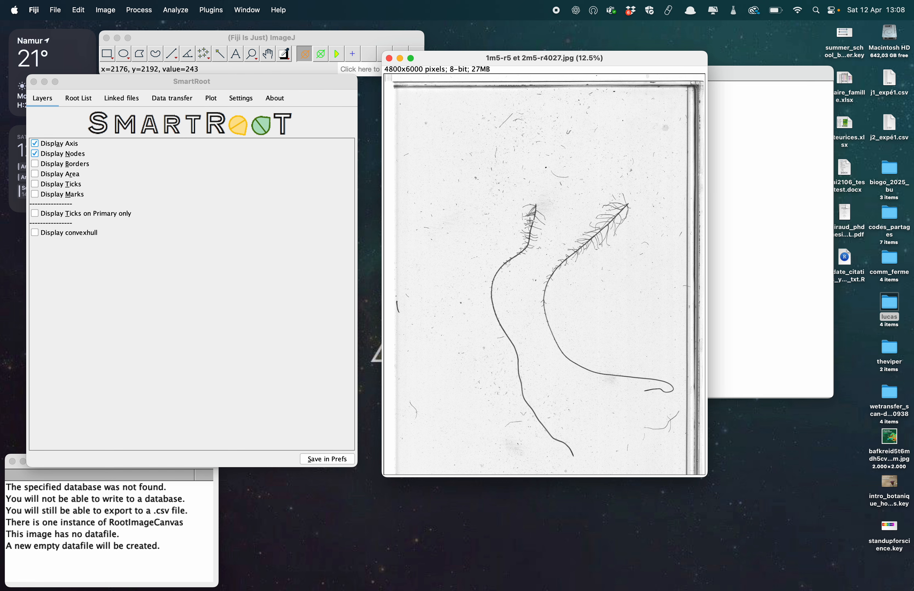
# Step: Enlarge the image window, zoom the root scan to 75% and trace the left plant's primary root from just below its upper end
pyautogui.scroll(4, 530, 221)
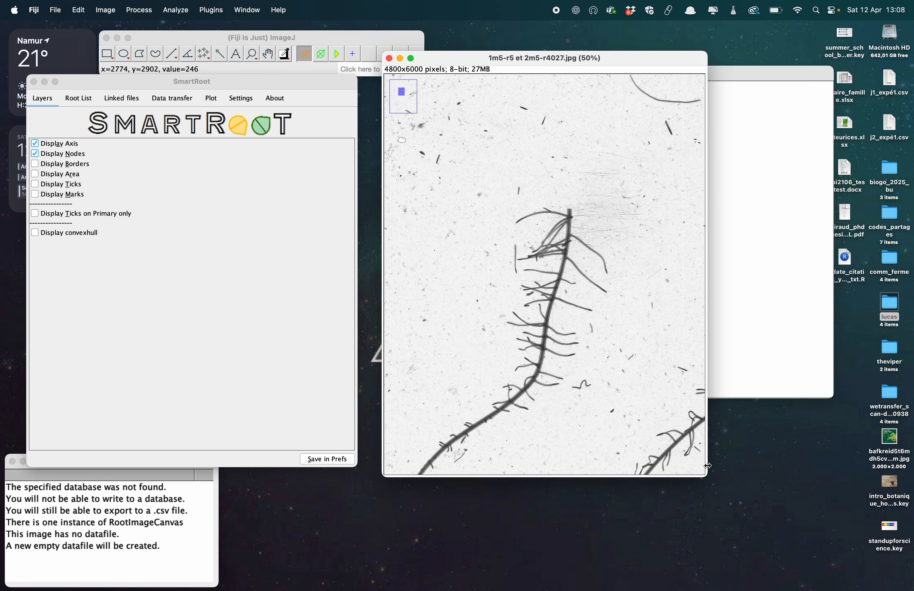
pyautogui.moveTo(705, 475); pyautogui.dragTo(912, 589)
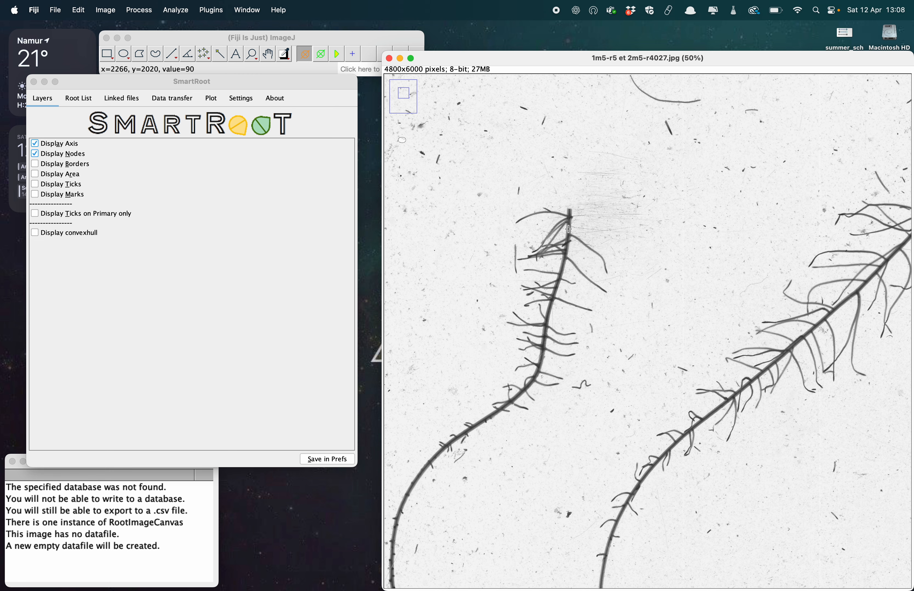
pyautogui.press('+')
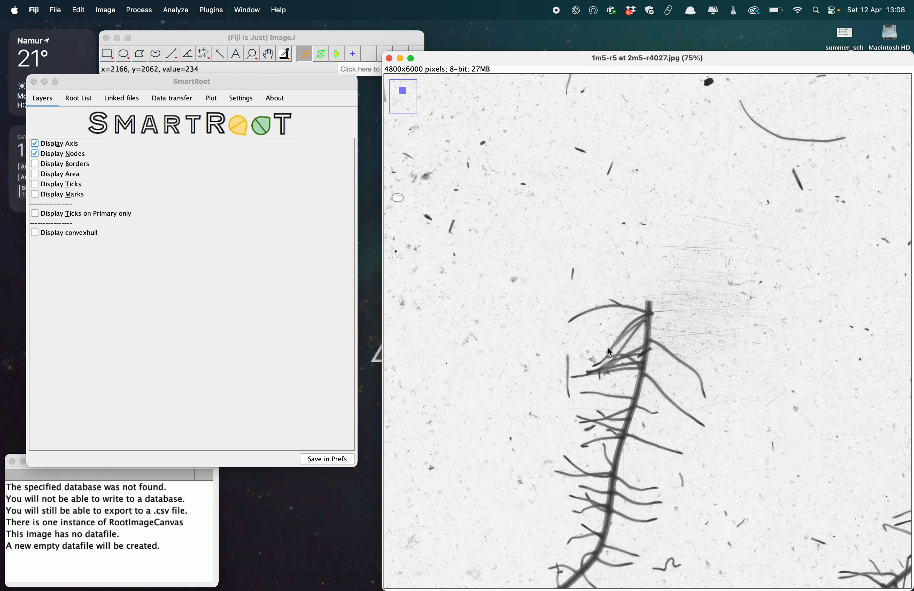
pyautogui.scroll(-5, 607, 349)
pyautogui.moveTo(649, 173); pyautogui.dragTo(649, 190)
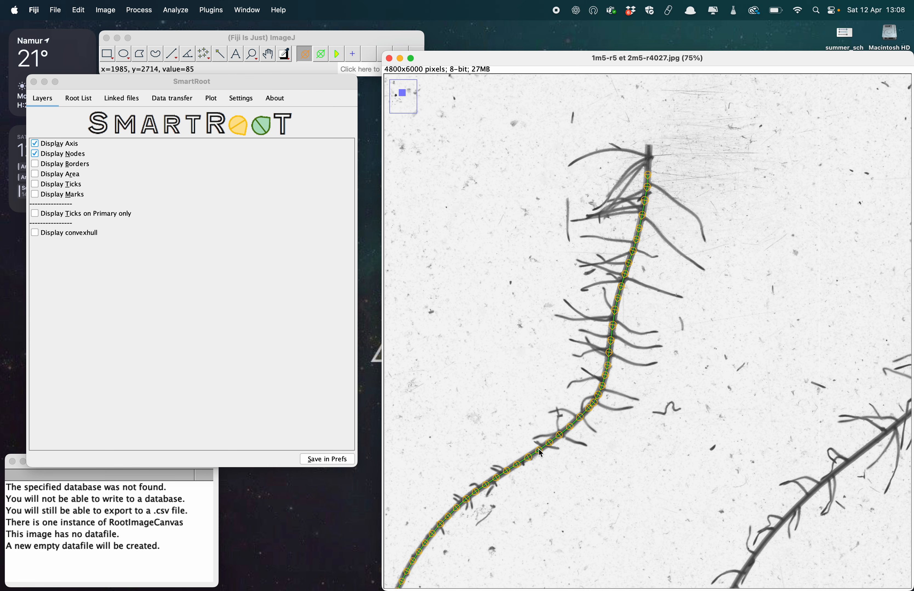
# Step: Remove all nodes of the traced primary root after the point just below its last visible laterals
pyautogui.rightClick(451, 521)
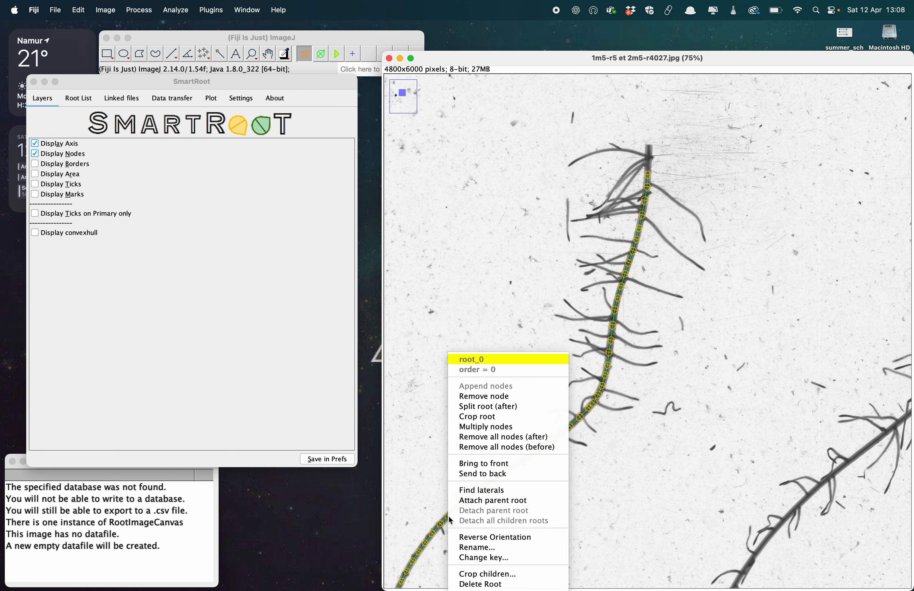
pyautogui.click(492, 440)
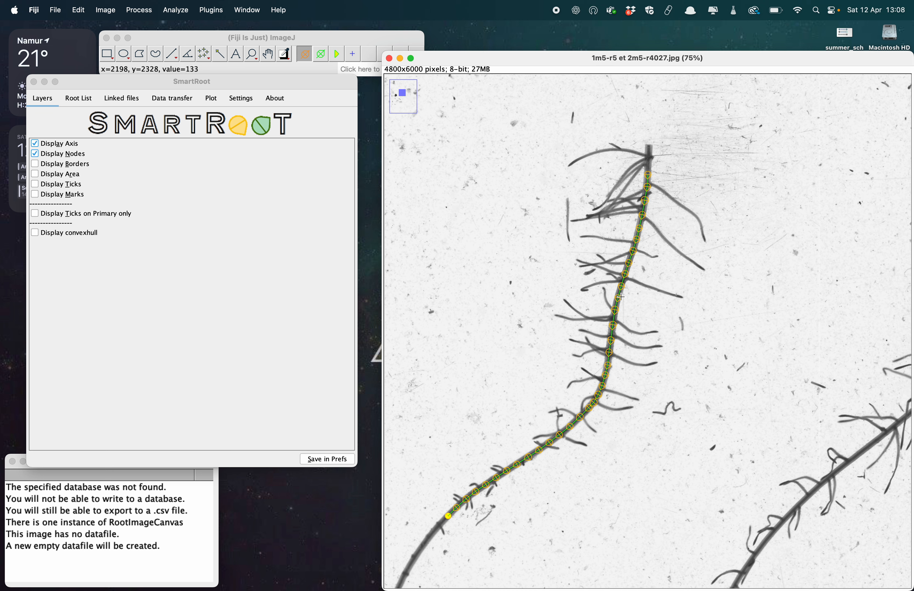
pyautogui.rightClick(637, 242)
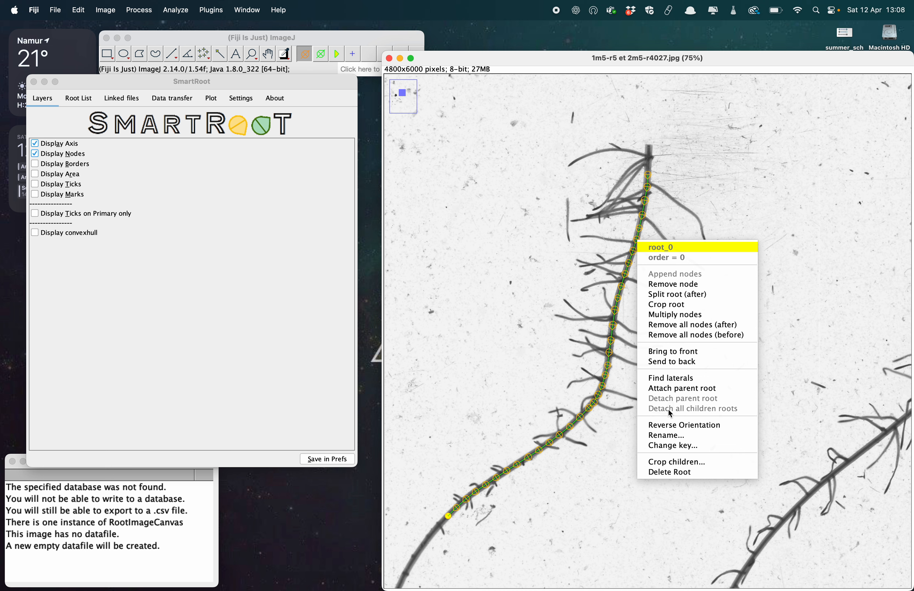
pyautogui.click(647, 208)
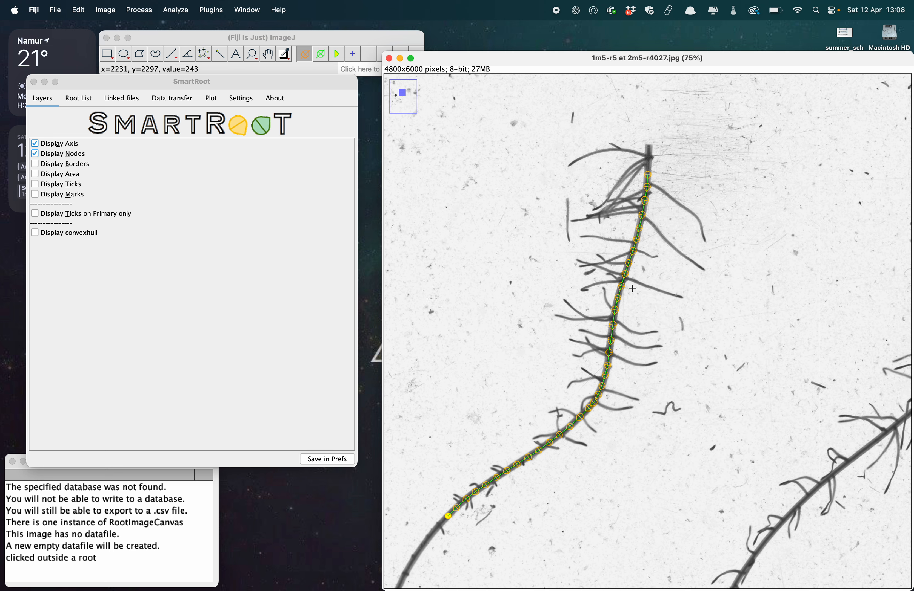
# Step: Enable the tick display and examine the numbered ticks along the traced primary root
pyautogui.click(35, 186)
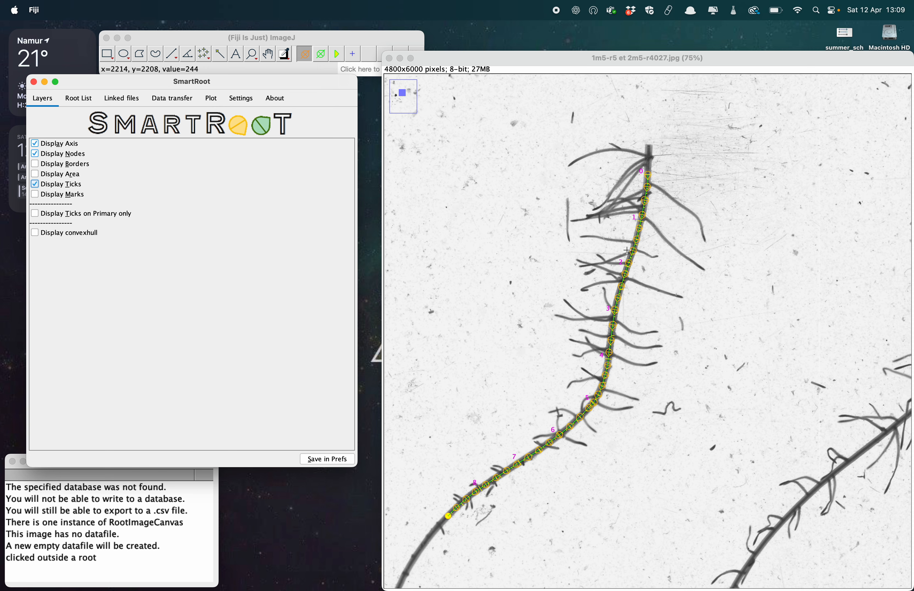
pyautogui.click(594, 216)
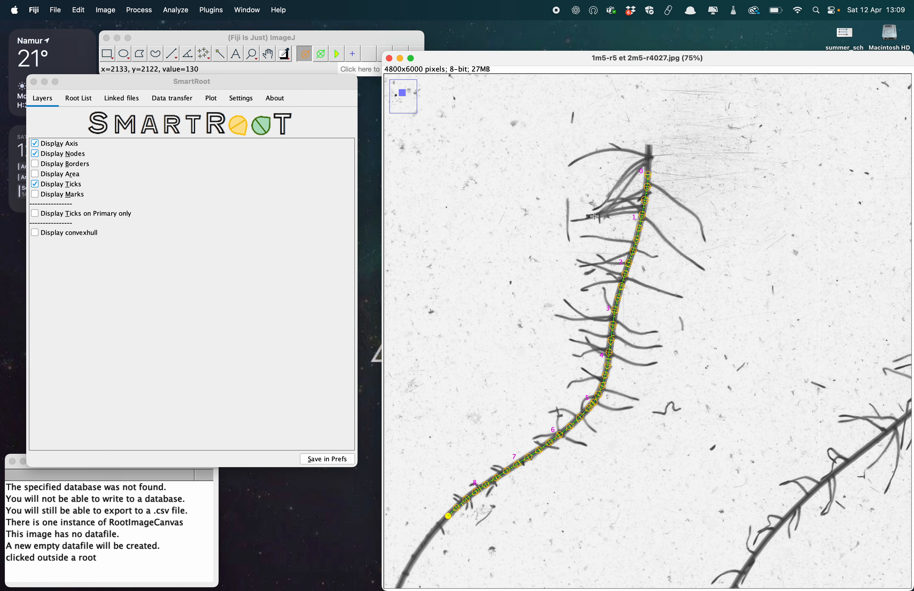
pyautogui.press('+')
pyautogui.press('+')
pyautogui.scroll(-5, 634, 309)
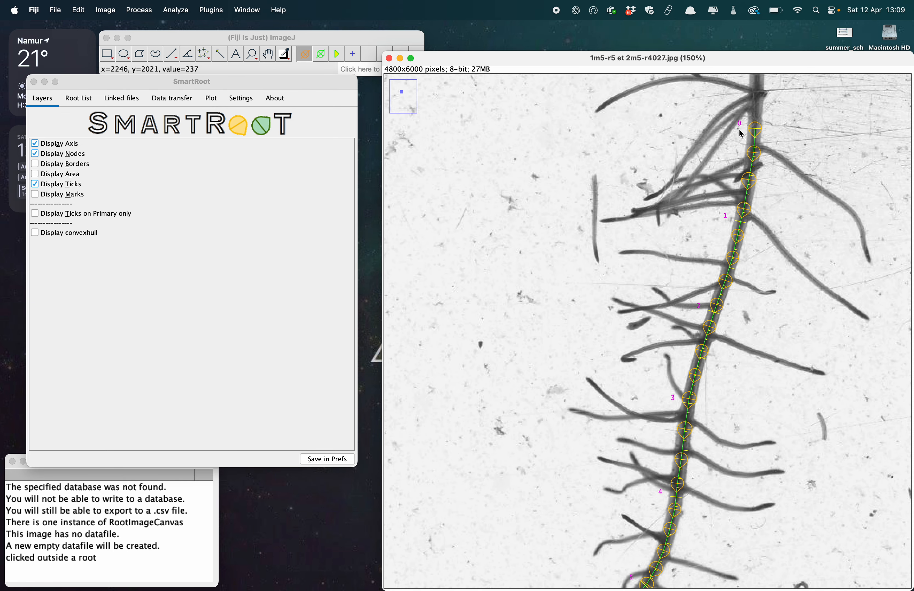
pyautogui.scroll(-5, 683, 394)
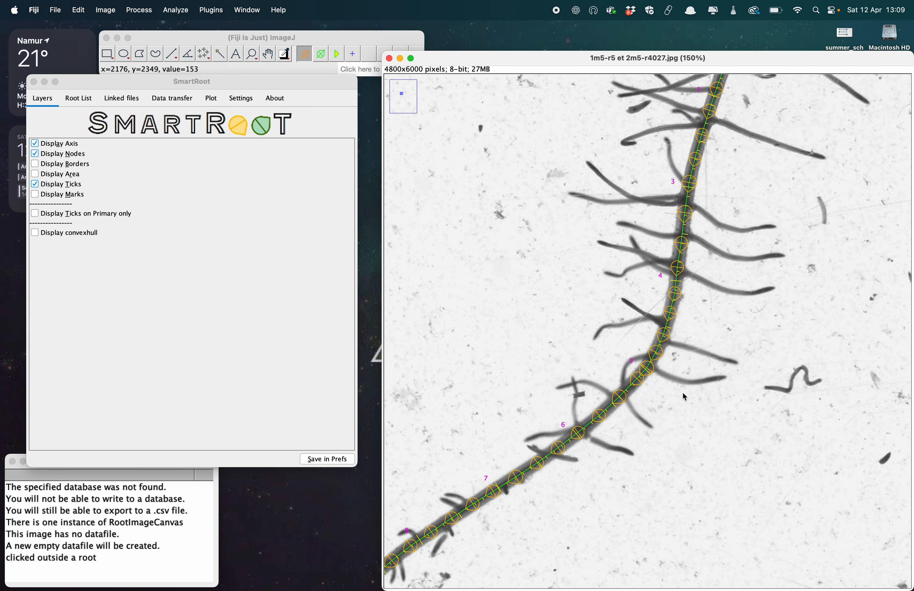
pyautogui.scroll(-3, 662, 386)
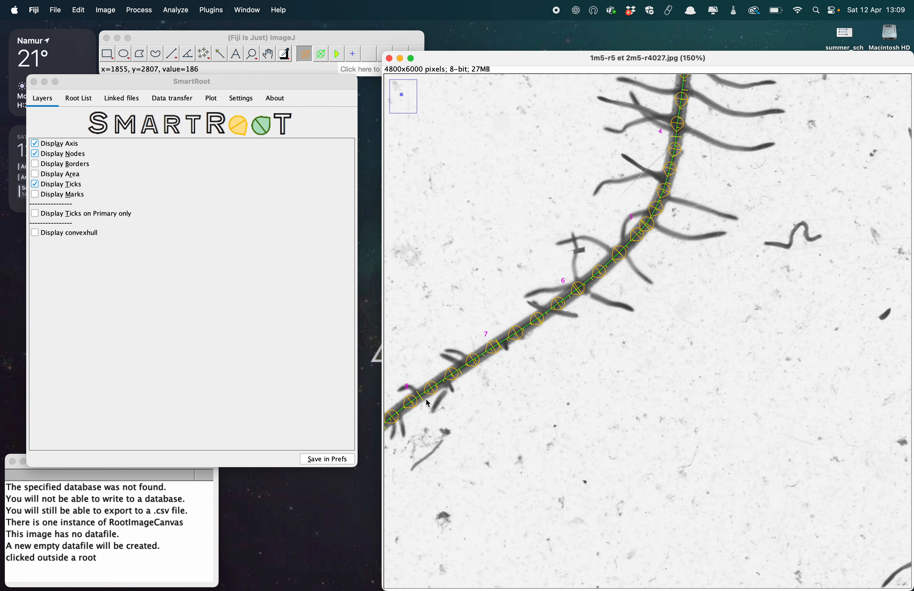
pyautogui.press('-')
pyautogui.press('-')
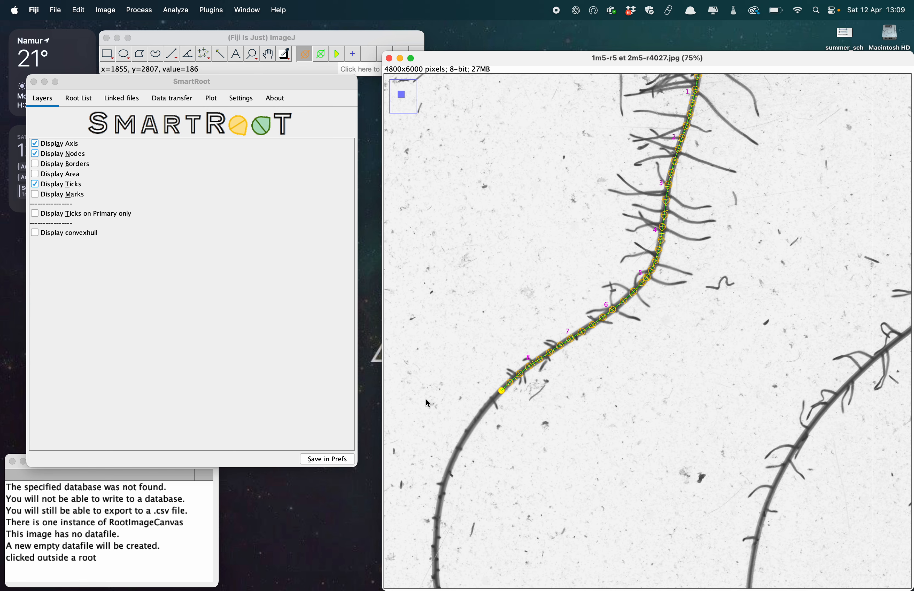
pyautogui.scroll(2, 460, 367)
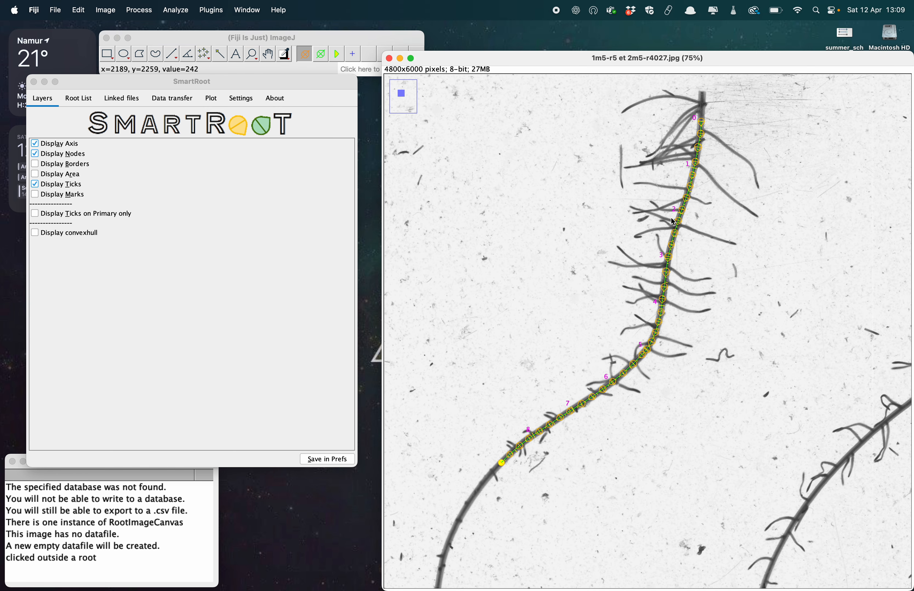
# Step: Remove all nodes of root_0 before the point near tick 3 and automatically find the laterals on the remaining segment
pyautogui.rightClick(673, 250)
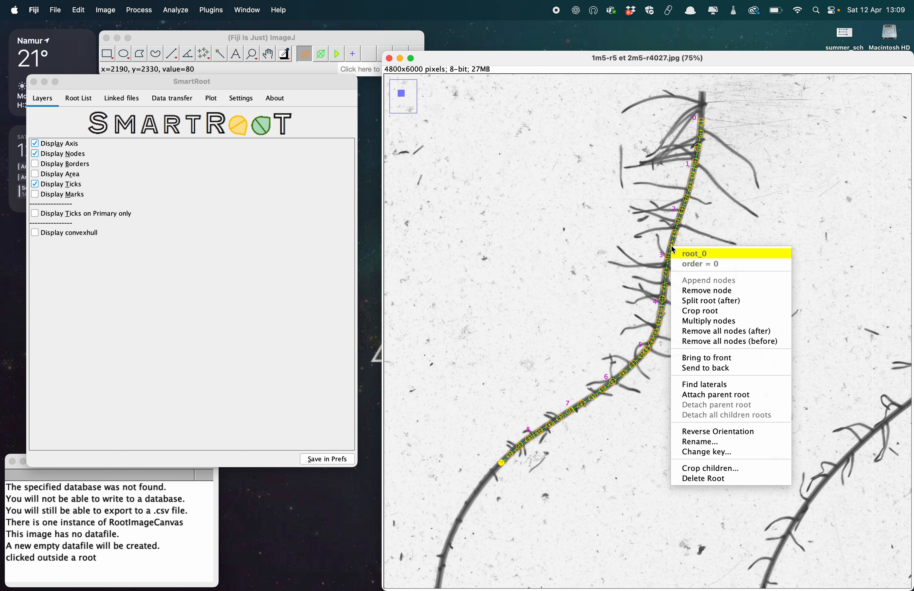
pyautogui.click(717, 343)
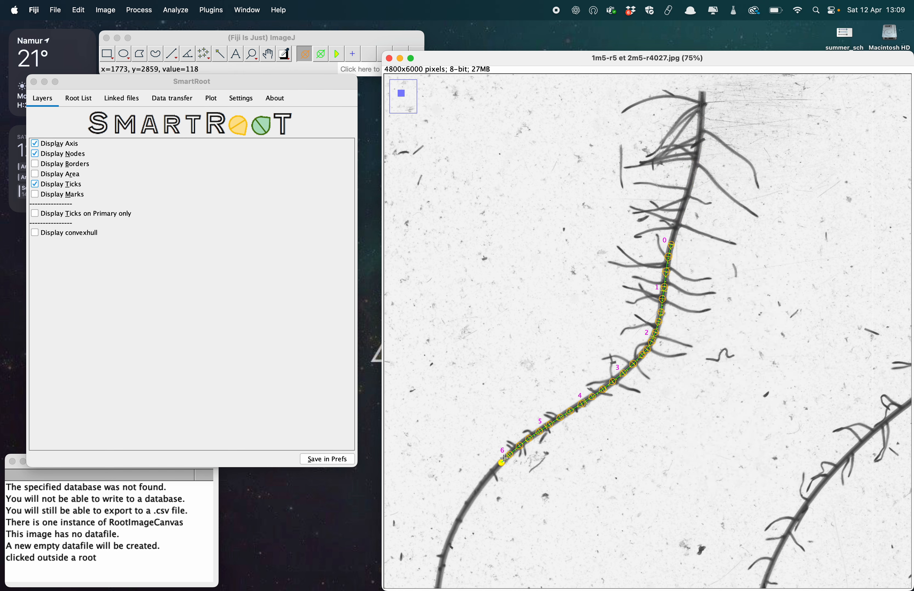
pyautogui.rightClick(668, 261)
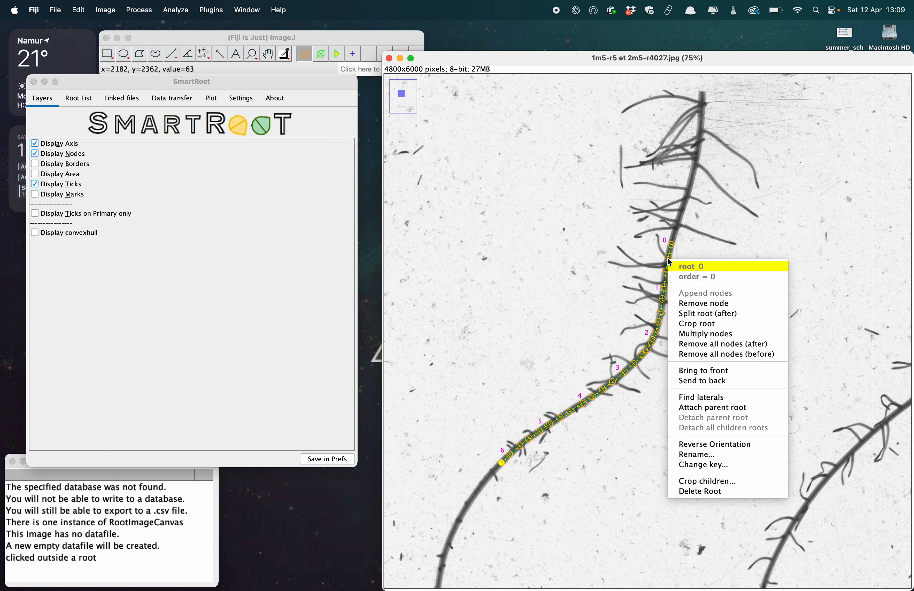
pyautogui.click(686, 407)
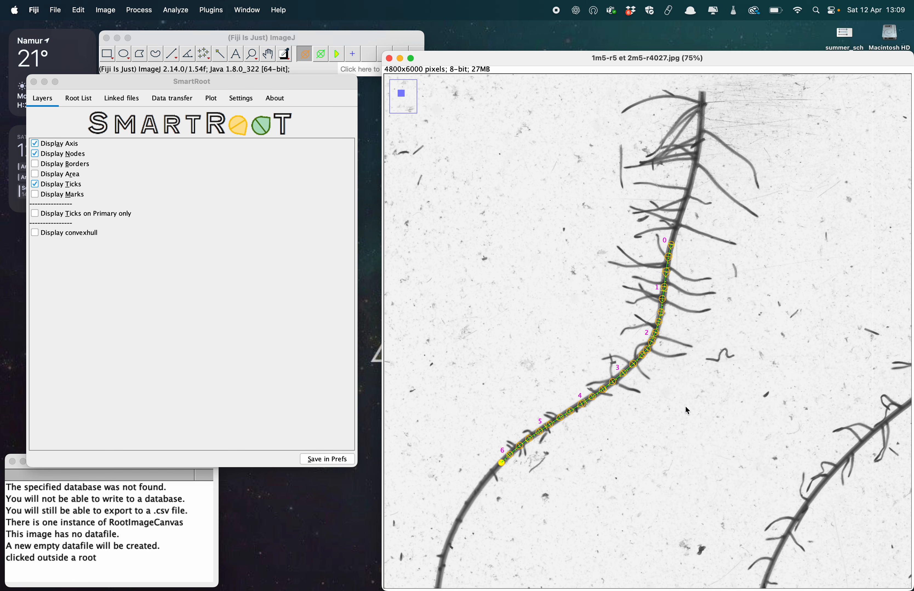
pyautogui.rightClick(668, 259)
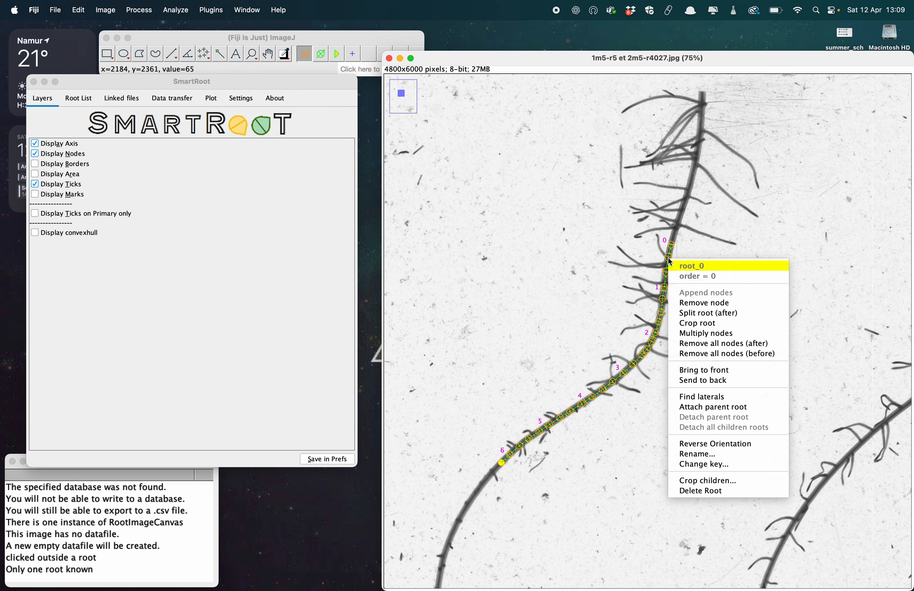
pyautogui.click(706, 399)
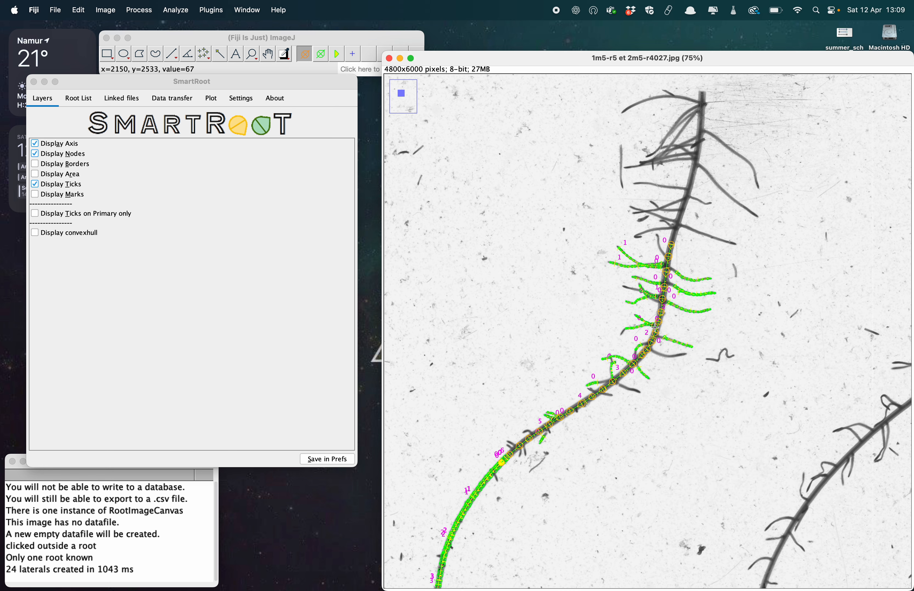
pyautogui.scroll(-3, 607, 364)
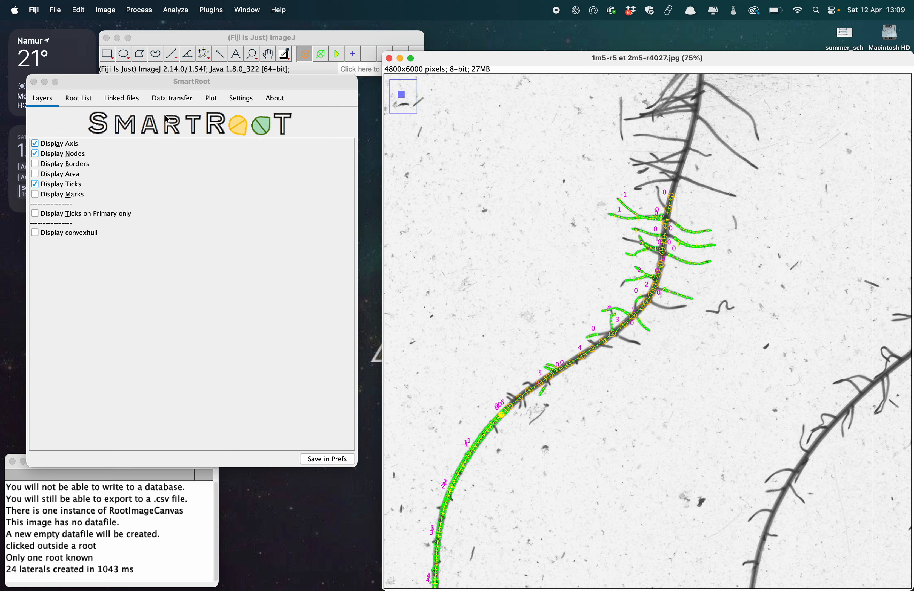
# Step: Refresh the root list, expand root_0 and show its measurements
pyautogui.click(79, 99)
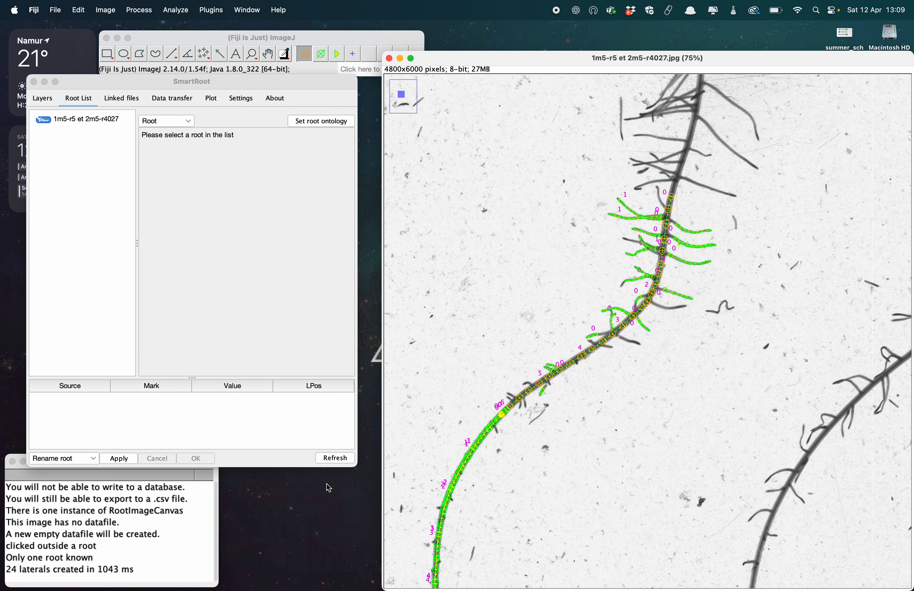
pyautogui.click(333, 459)
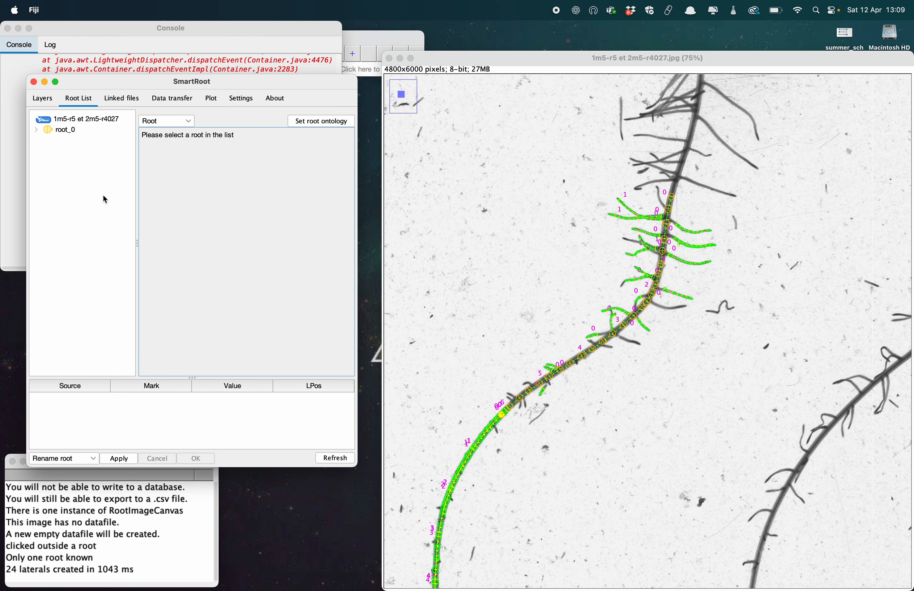
pyautogui.click(36, 131)
pyautogui.click(53, 129)
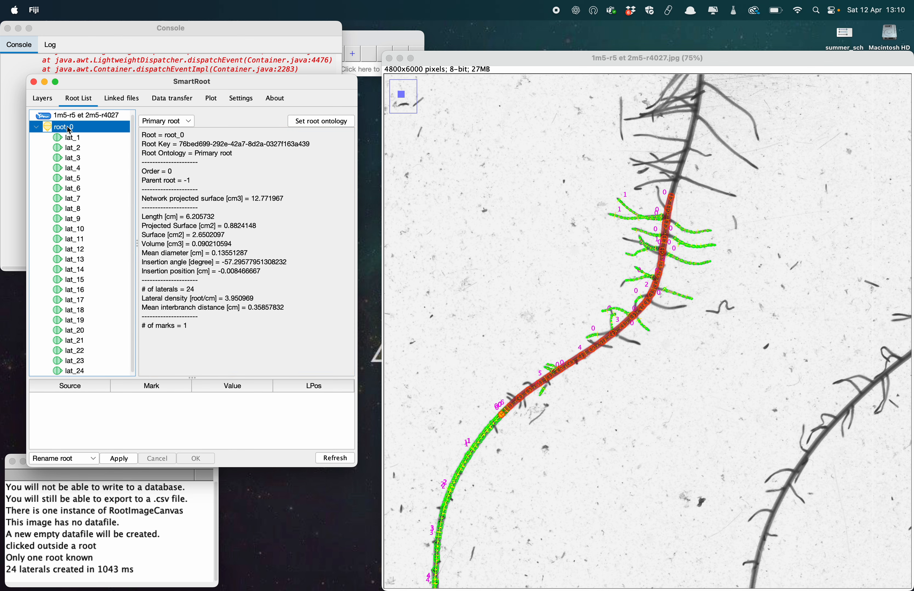
# Step: Review the detected laterals from lat_1 to lat_14 one after another in the root list
pyautogui.click(70, 142)
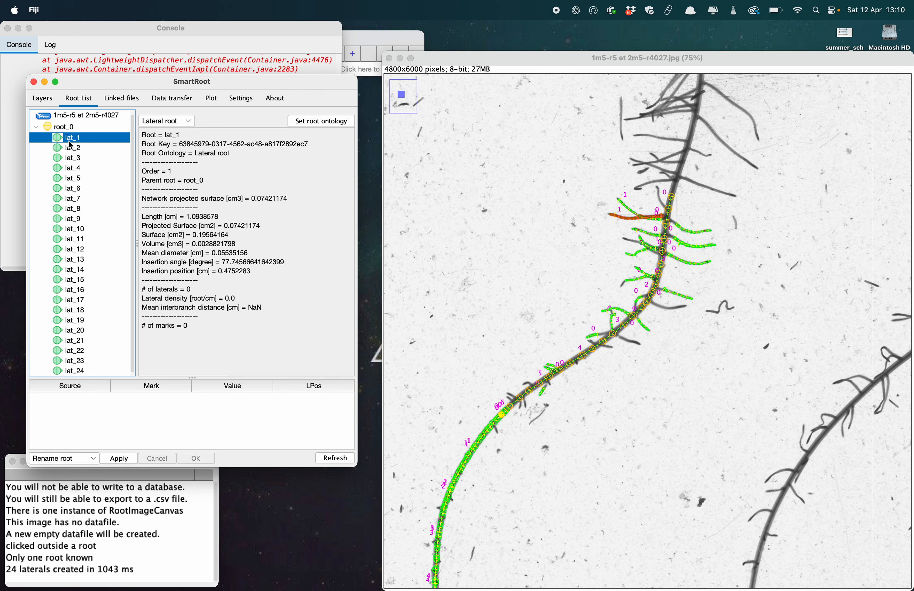
pyautogui.press('Down')
pyautogui.press('Down')
pyautogui.press('Down')
pyautogui.press('Down')
pyautogui.press('Down')
pyautogui.press('Down')
pyautogui.press('Down')
pyautogui.press('Down')
pyautogui.press('Down')
pyautogui.press('Down')
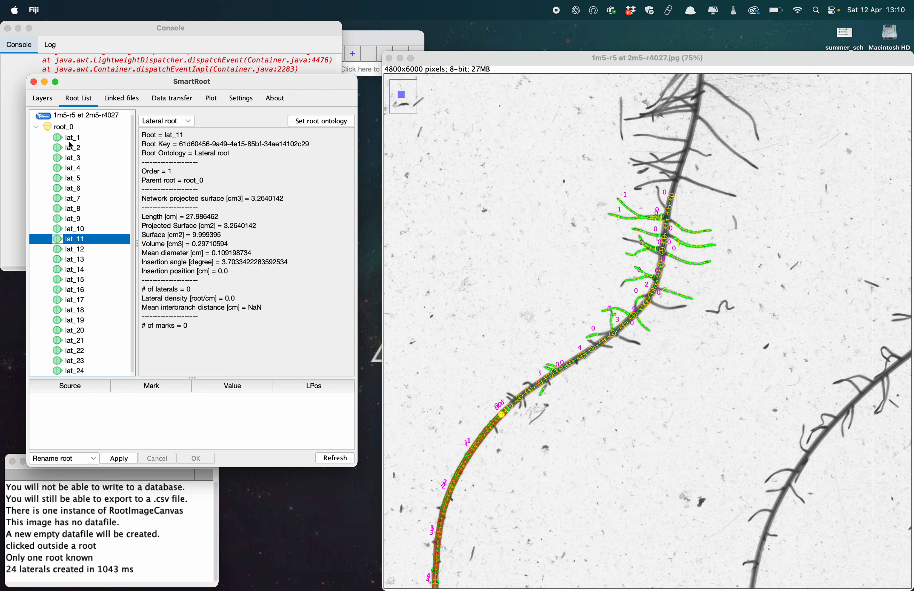
pyautogui.press('Down')
pyautogui.press('Down')
pyautogui.press('Down')
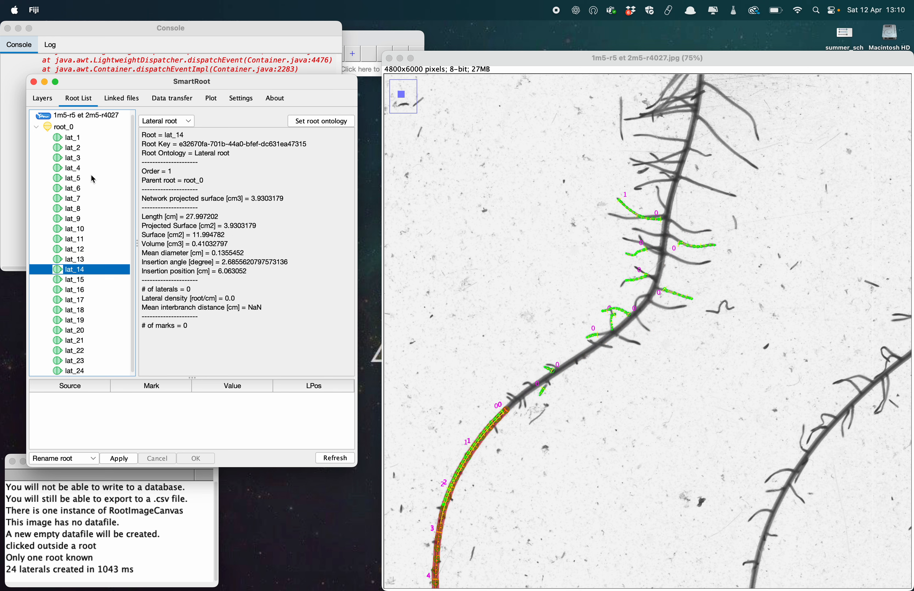
pyautogui.scroll(-1, 71, 244)
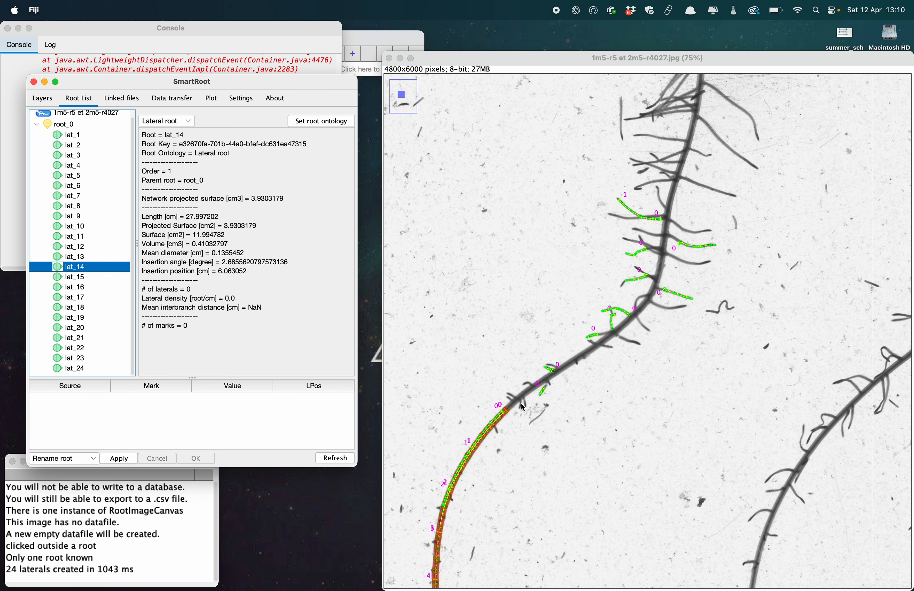
# Step: Delete the wrongly detected laterals, including lat_12, that run along the primary root beyond its traced end
pyautogui.rightClick(491, 429)
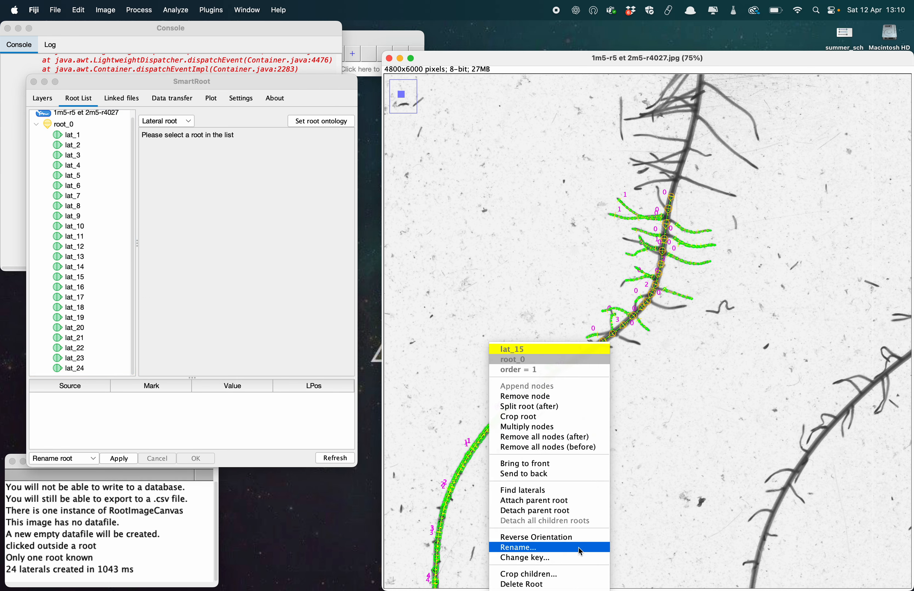
pyautogui.click(557, 585)
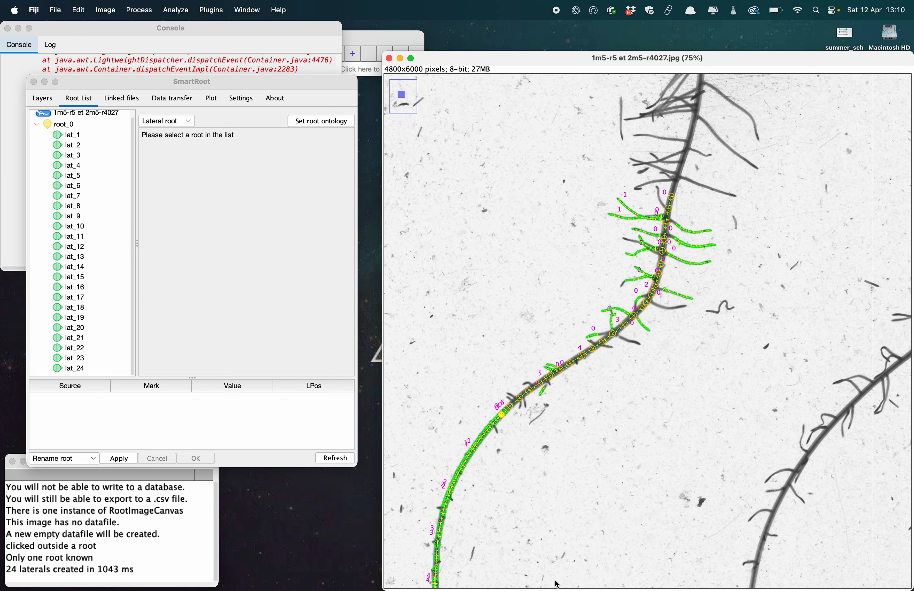
pyautogui.rightClick(481, 437)
pyautogui.click(499, 584)
pyautogui.rightClick(474, 448)
pyautogui.click(500, 585)
pyautogui.rightClick(477, 443)
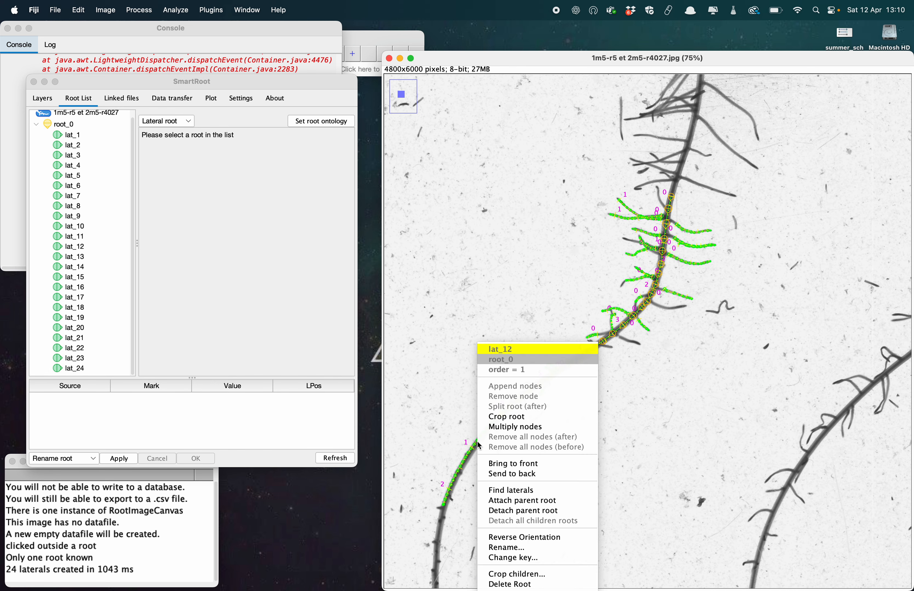
pyautogui.click(512, 585)
# Step: Zoom to 150% and trace the undetected short laterals near the lower end of the traced primary root
pyautogui.press('+')
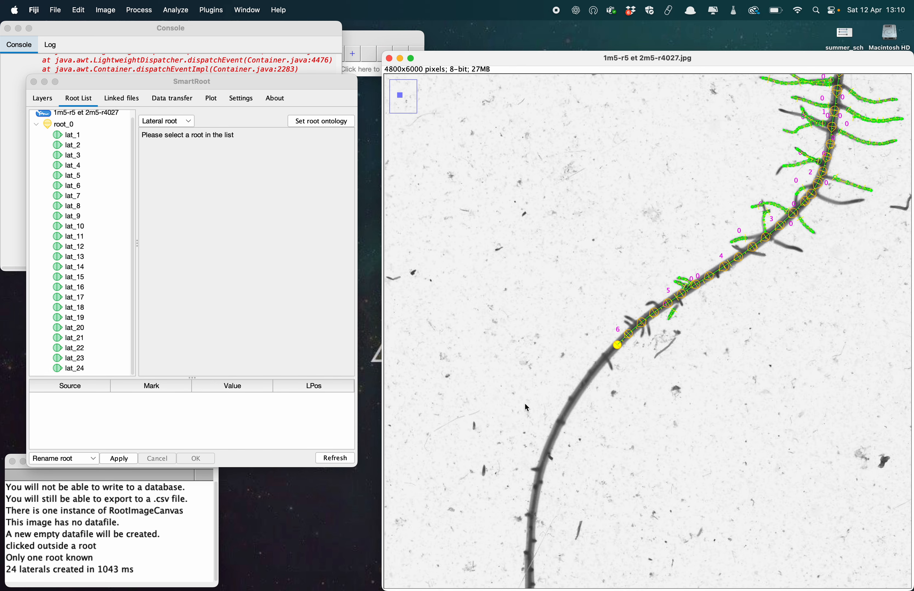
pyautogui.press('+')
pyautogui.moveTo(778, 208); pyautogui.dragTo(686, 243)
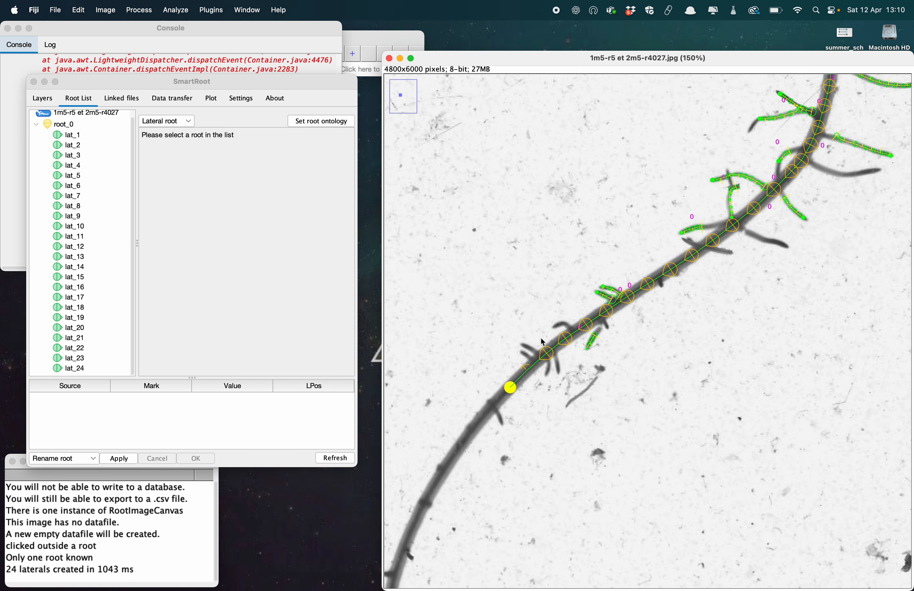
pyautogui.click(535, 354)
pyautogui.click(530, 359)
pyautogui.click(559, 370)
pyautogui.click(566, 328)
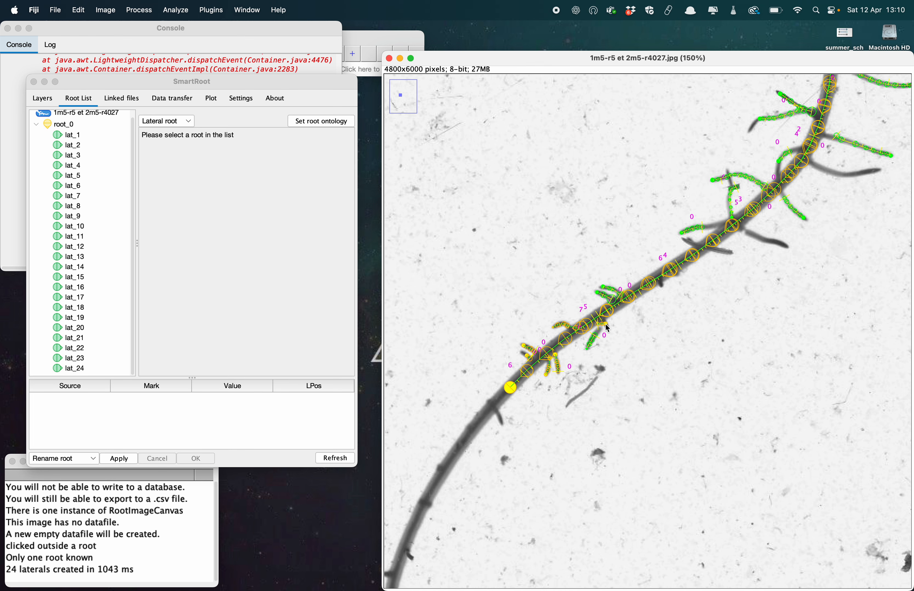
# Step: Remove all nodes of root_5 that lie before its base, so the short lateral's trace no longer runs along the primary root
pyautogui.press('+')
pyautogui.press('+')
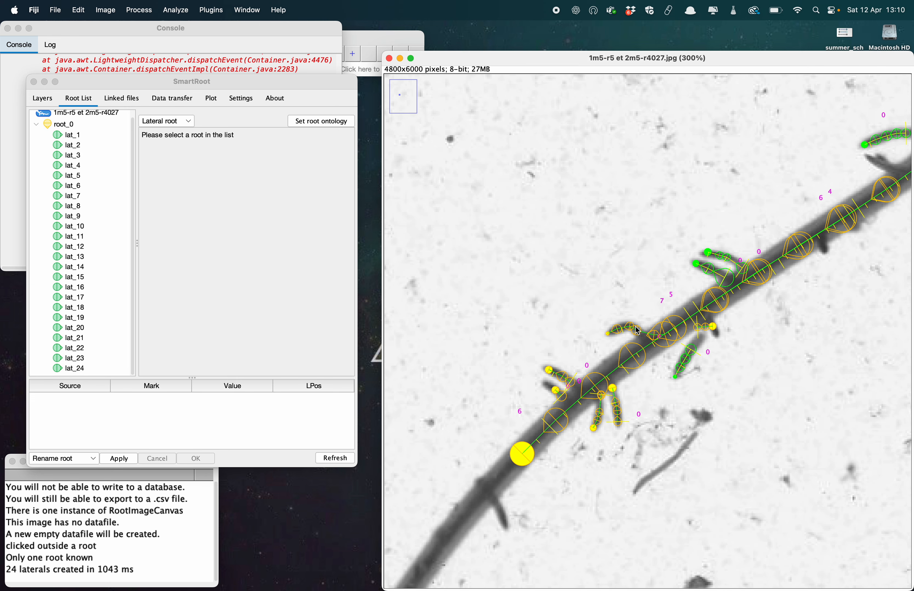
pyautogui.rightClick(639, 335)
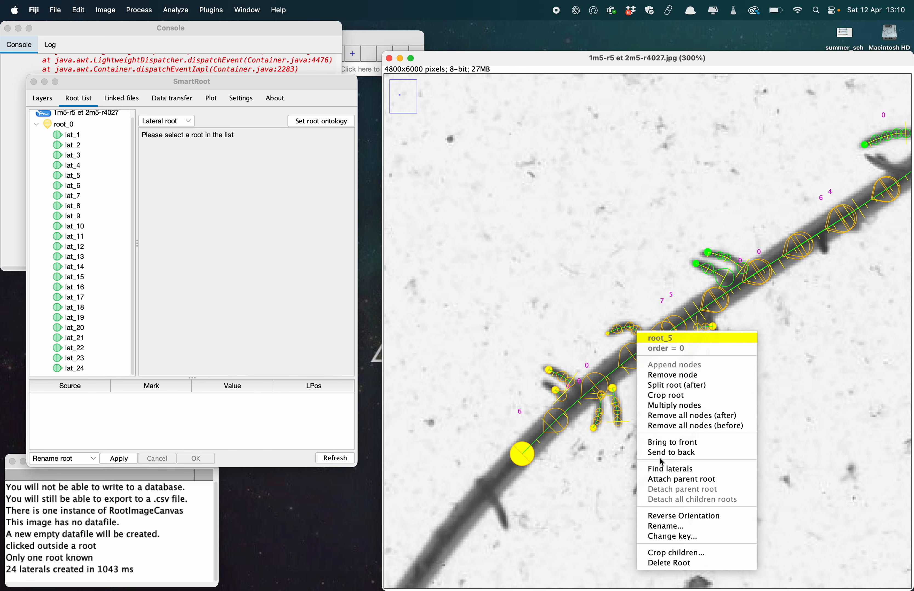
pyautogui.click(703, 426)
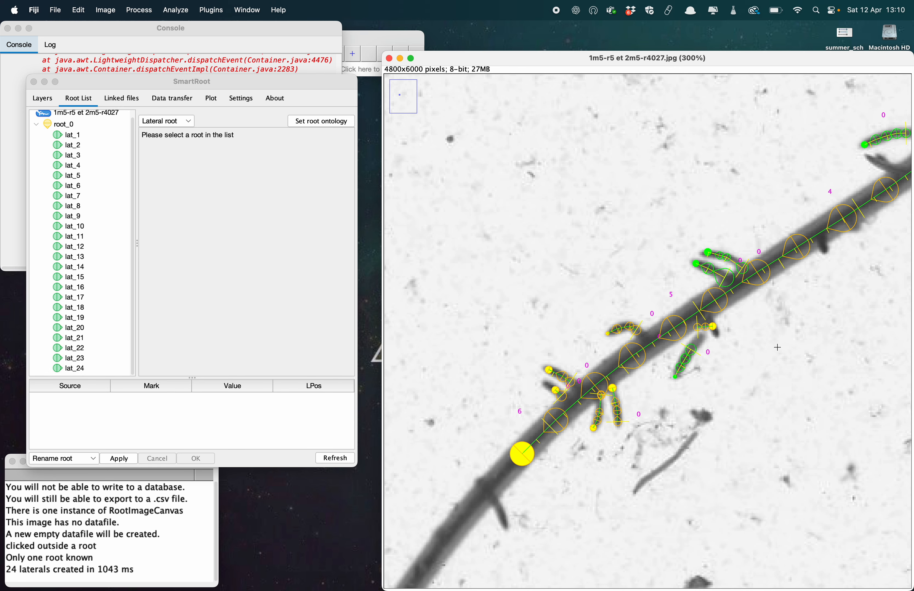
# Step: Trace the three undetected laterals on the lower side of the primary root, between the short end laterals and the main bend
pyautogui.moveTo(849, 270); pyautogui.dragTo(512, 408)
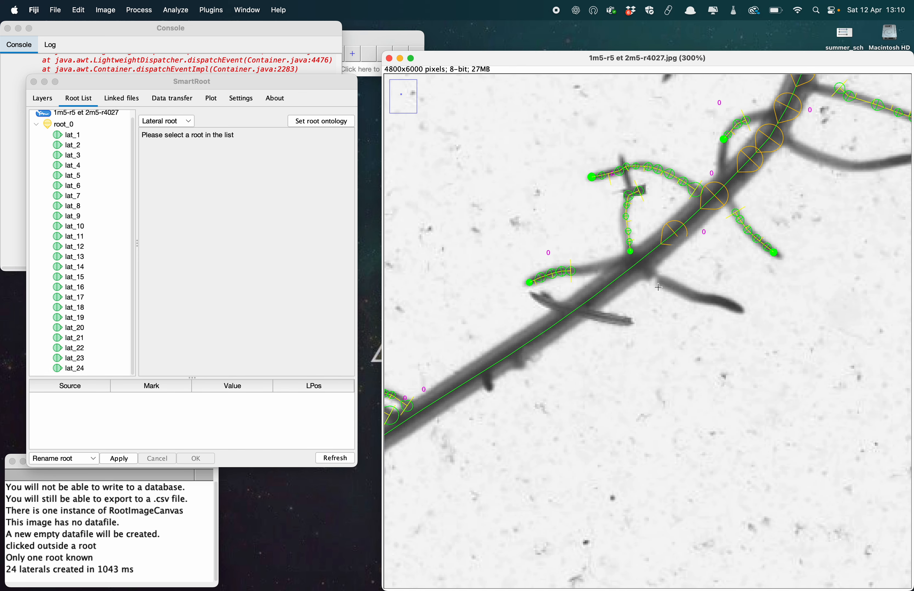
pyautogui.keyDown('alt'); pyautogui.click(666, 285); pyautogui.keyUp('alt')
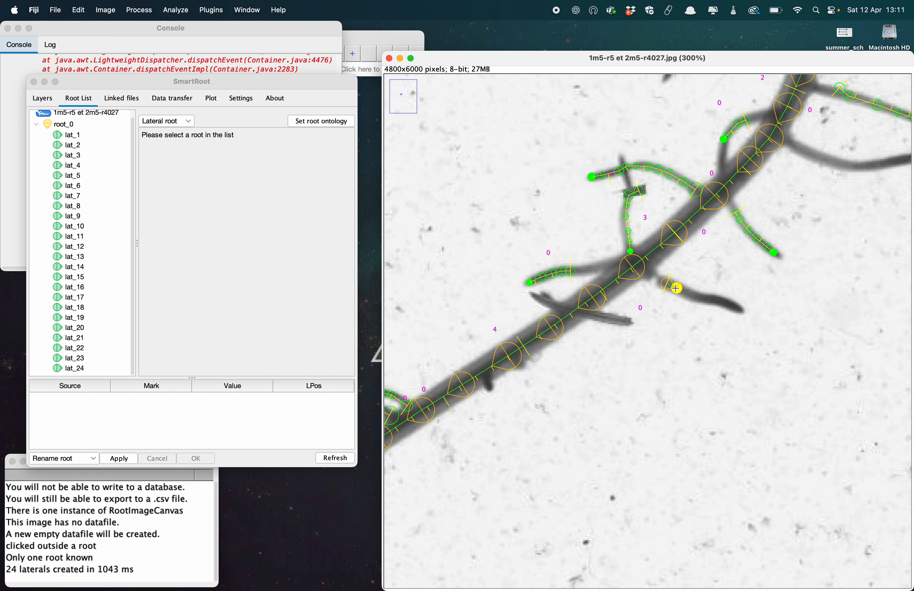
pyautogui.click(676, 288)
pyautogui.keyDown('alt'); pyautogui.click(592, 312); pyautogui.keyUp('alt')
pyautogui.click(604, 316)
pyautogui.moveTo(734, 254); pyautogui.dragTo(640, 338)
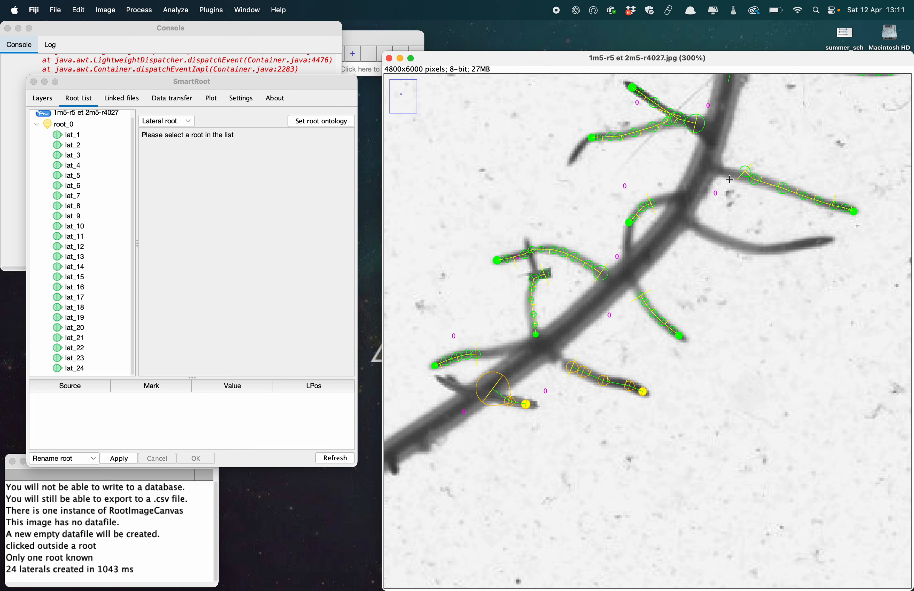
pyautogui.click(711, 234)
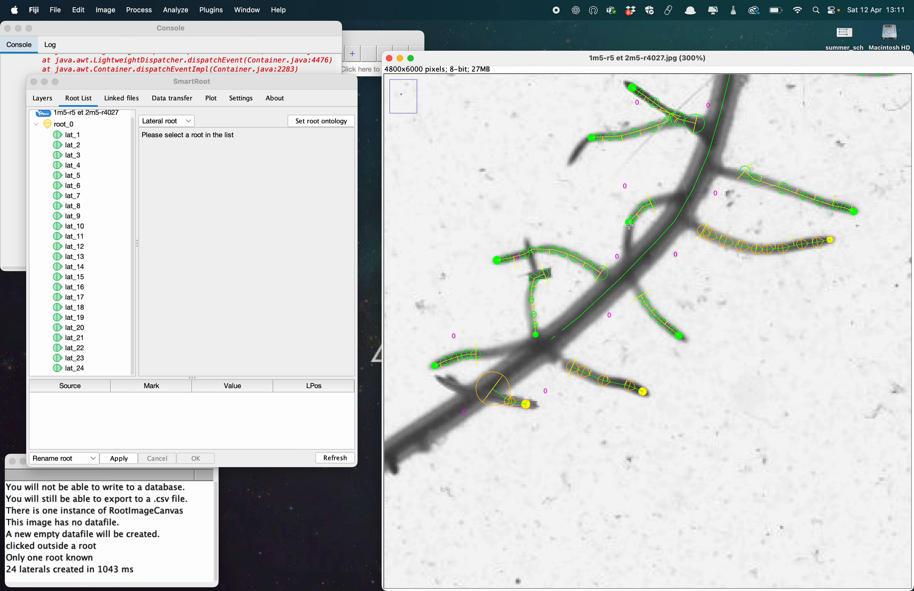
# Step: Delete lat_9 and extend the base of the wavy lateral near the crossing laterals up to the primary root
pyautogui.rightClick(643, 300)
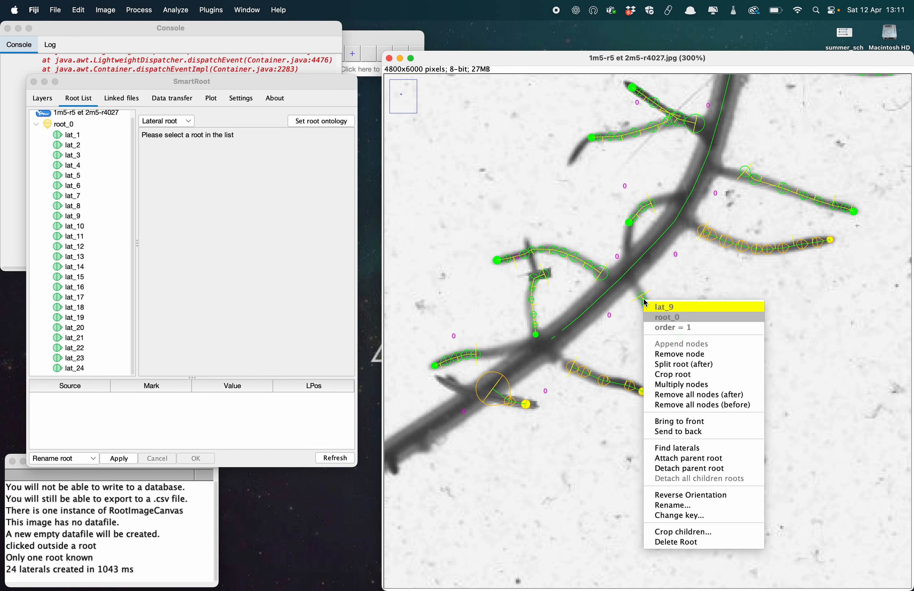
pyautogui.click(680, 543)
pyautogui.moveTo(819, 151); pyautogui.dragTo(725, 359)
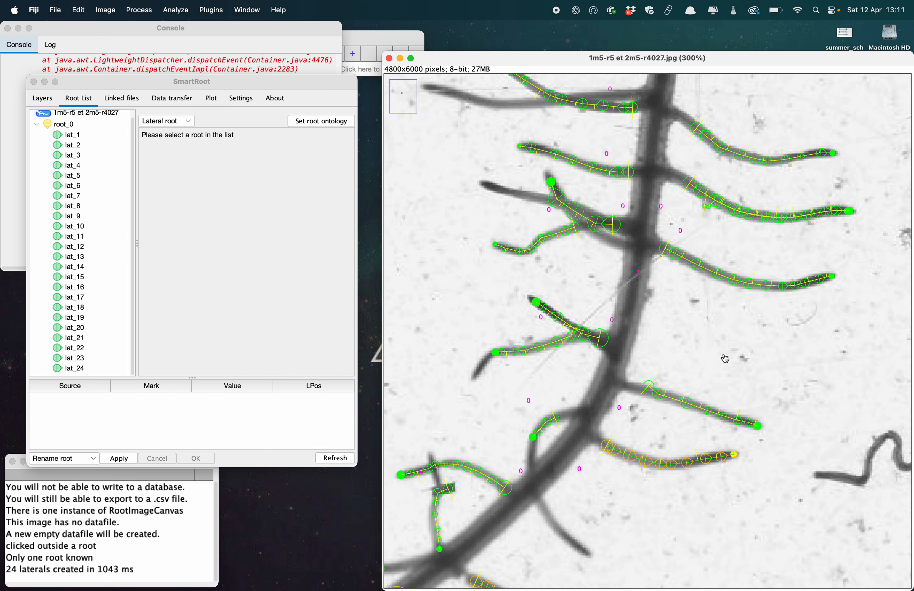
pyautogui.moveTo(716, 224); pyautogui.dragTo(712, 320)
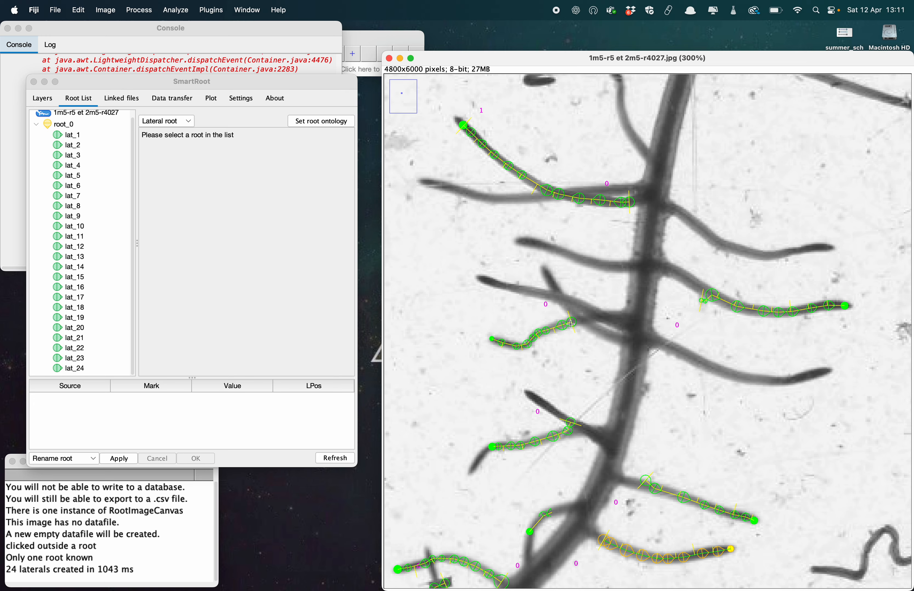
pyautogui.moveTo(575, 322); pyautogui.dragTo(617, 338)
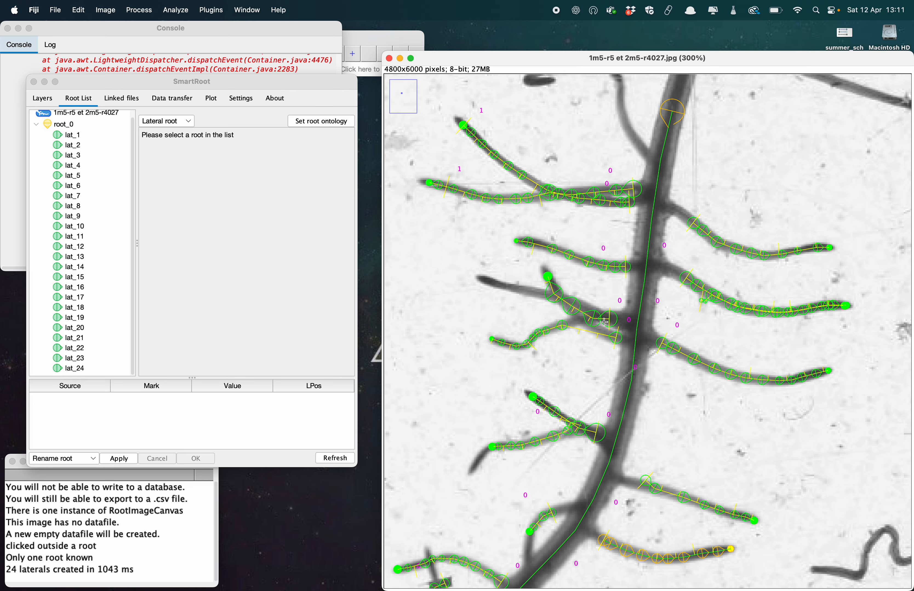
# Step: Trace the undetected lateral crossing its neighbours and the curved one just below the start of the traced primary root
pyautogui.moveTo(618, 320); pyautogui.dragTo(538, 293)
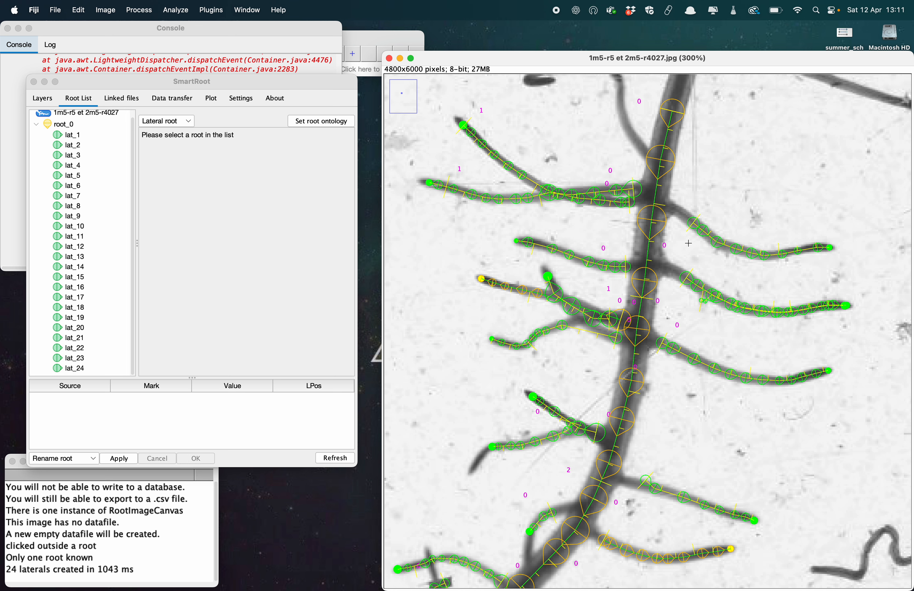
pyautogui.scroll(10, 687, 243)
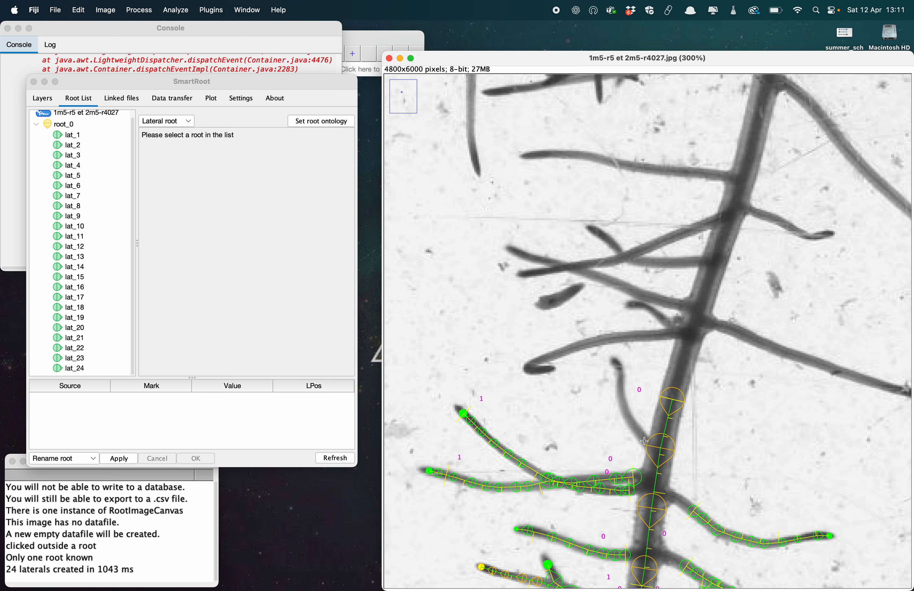
pyautogui.scroll(-3, 638, 432)
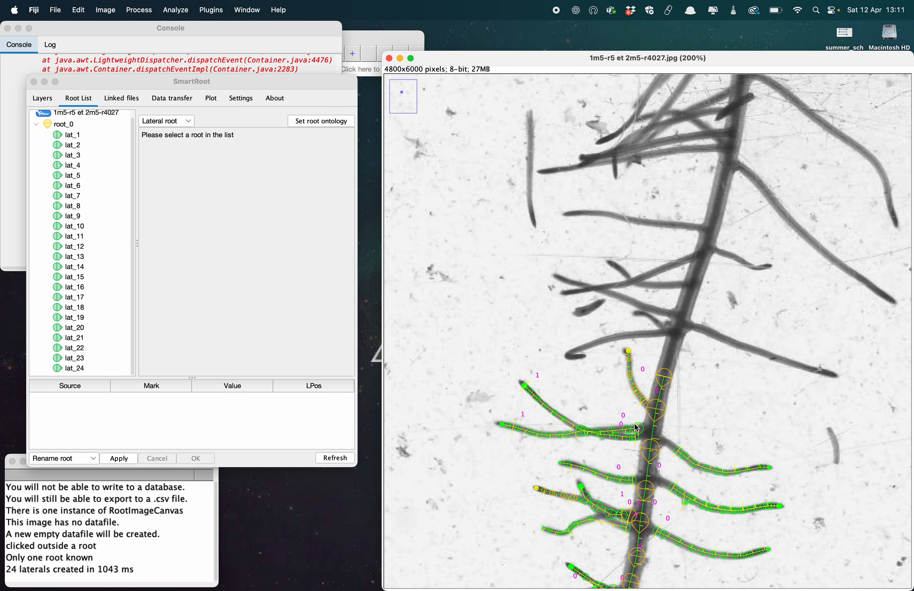
# Step: Zoom out to 75% and refresh the root list to include the newly traced roots
pyautogui.scroll(2, 636, 427)
pyautogui.scroll(-5, 632, 438)
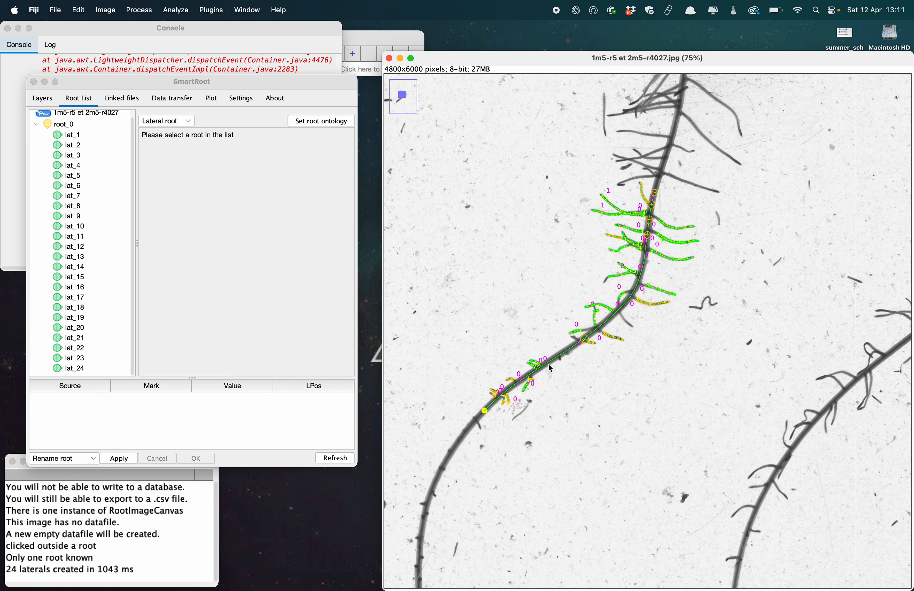
pyautogui.click(334, 458)
# Step: Attach root_1 through root_11 to root_0 as their parent root
pyautogui.click(65, 225)
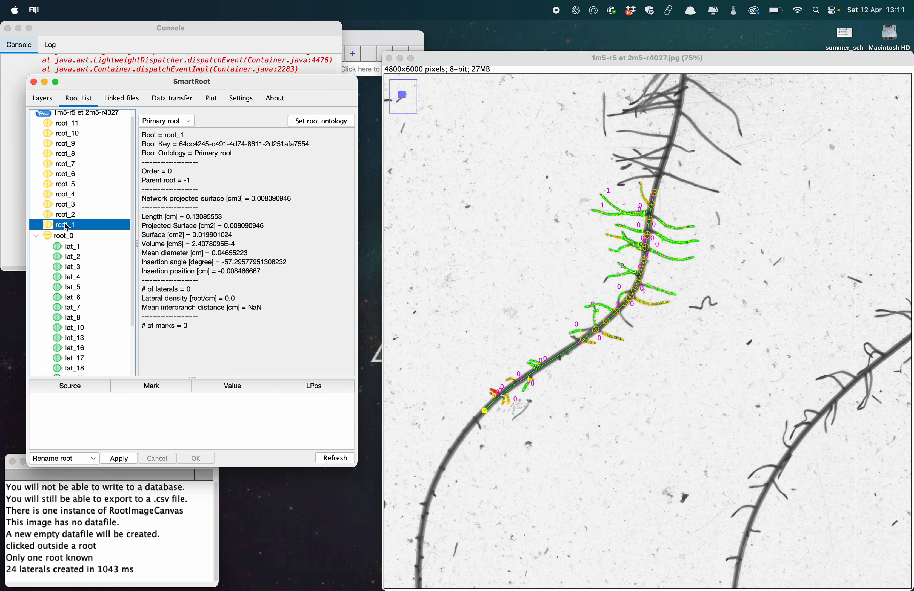
pyautogui.scroll(1, 71, 162)
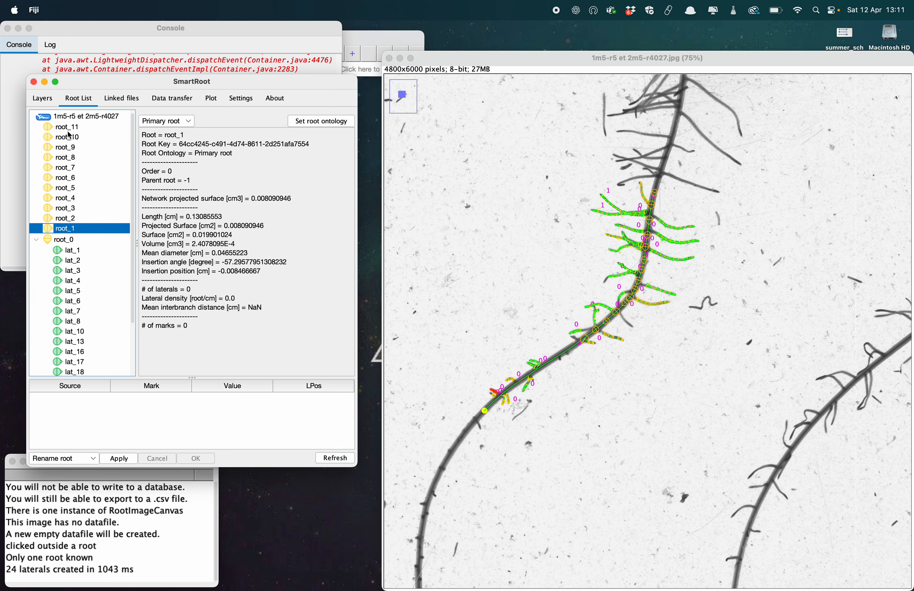
pyautogui.keyDown('shift'); pyautogui.click(67, 132); pyautogui.keyUp('shift')
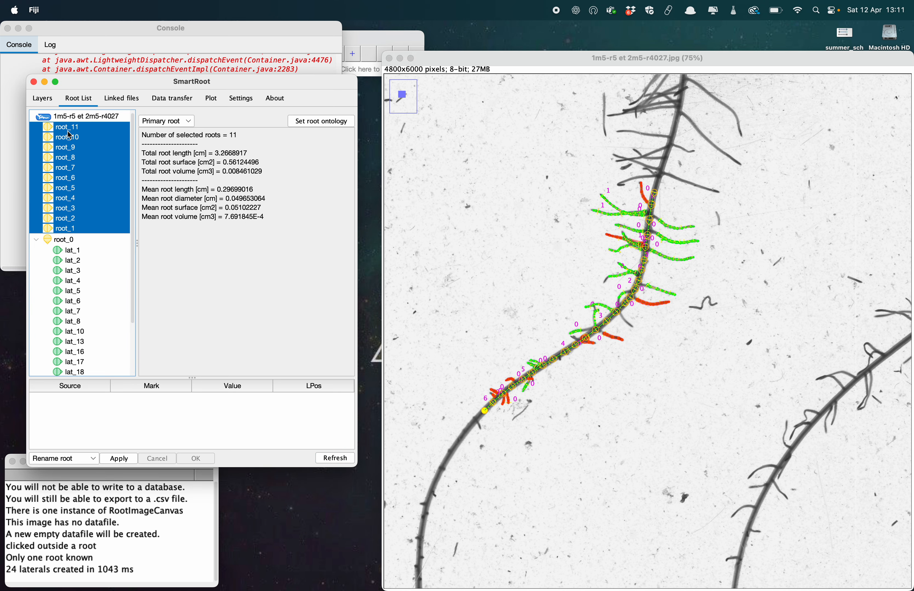
pyautogui.keyDown('shift'); pyautogui.click(69, 158); pyautogui.keyUp('shift')
pyautogui.keyDown('shift'); pyautogui.click(69, 178); pyautogui.keyUp('shift')
pyautogui.keyDown('shift'); pyautogui.click(66, 198); pyautogui.keyUp('shift')
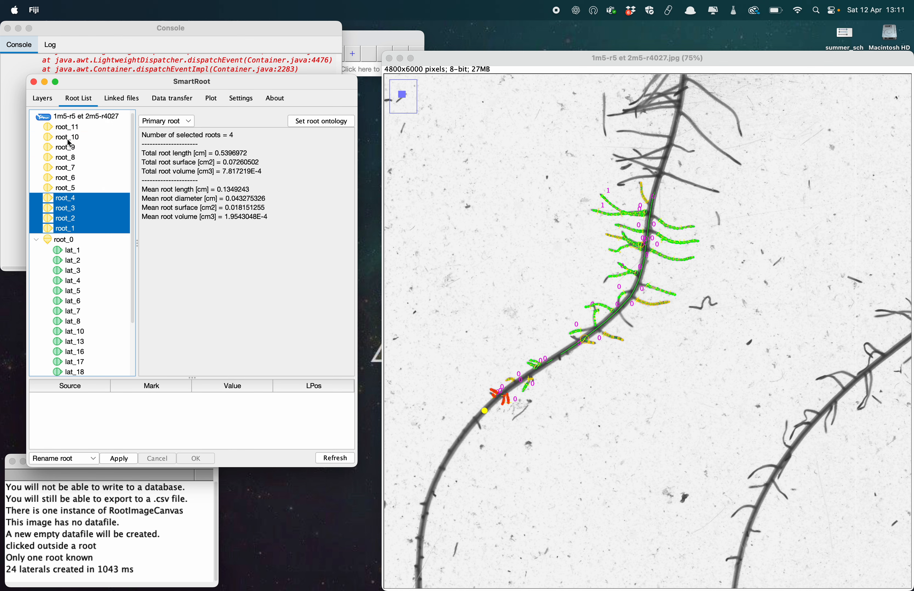
pyautogui.keyDown('shift'); pyautogui.click(72, 131); pyautogui.keyUp('shift')
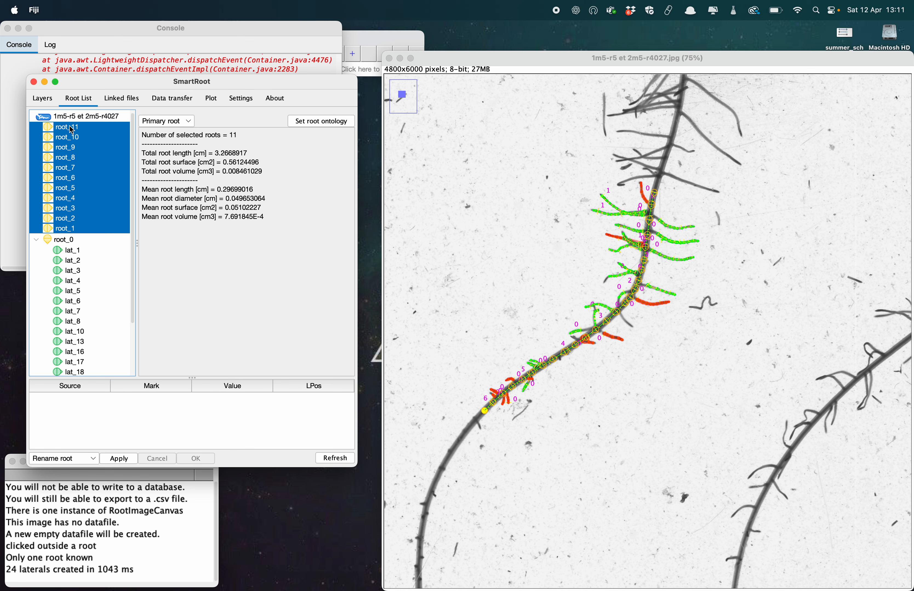
pyautogui.click(86, 462)
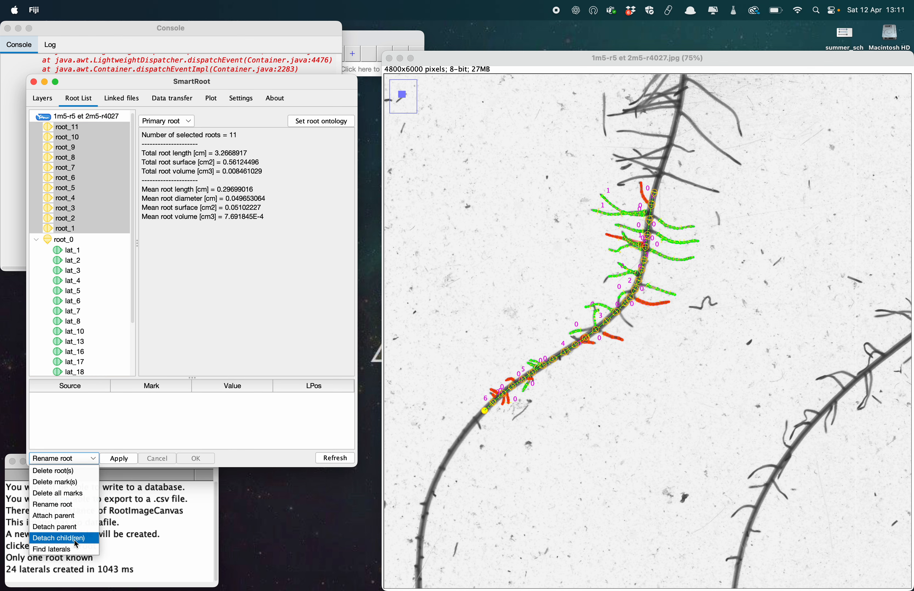
pyautogui.click(72, 517)
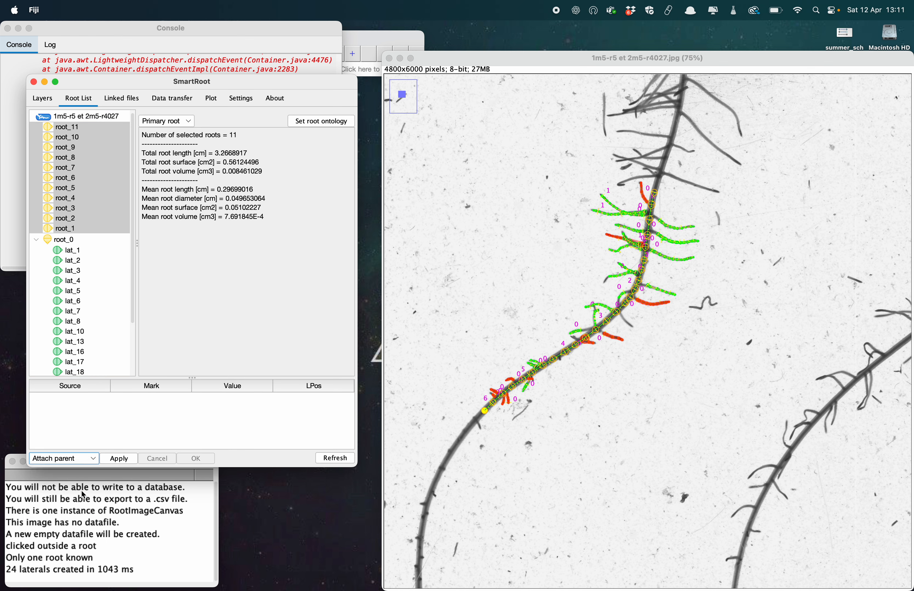
pyautogui.click(114, 464)
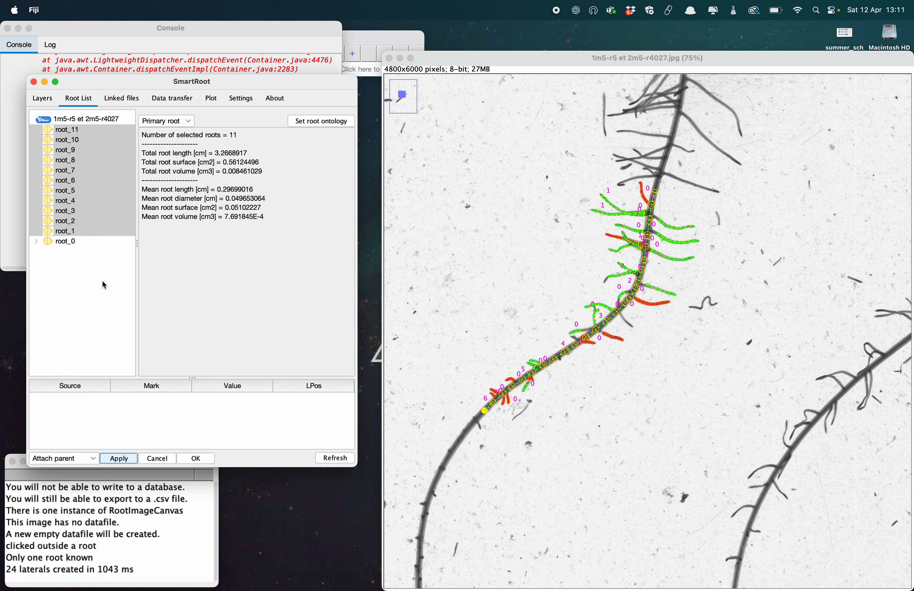
pyautogui.click(63, 242)
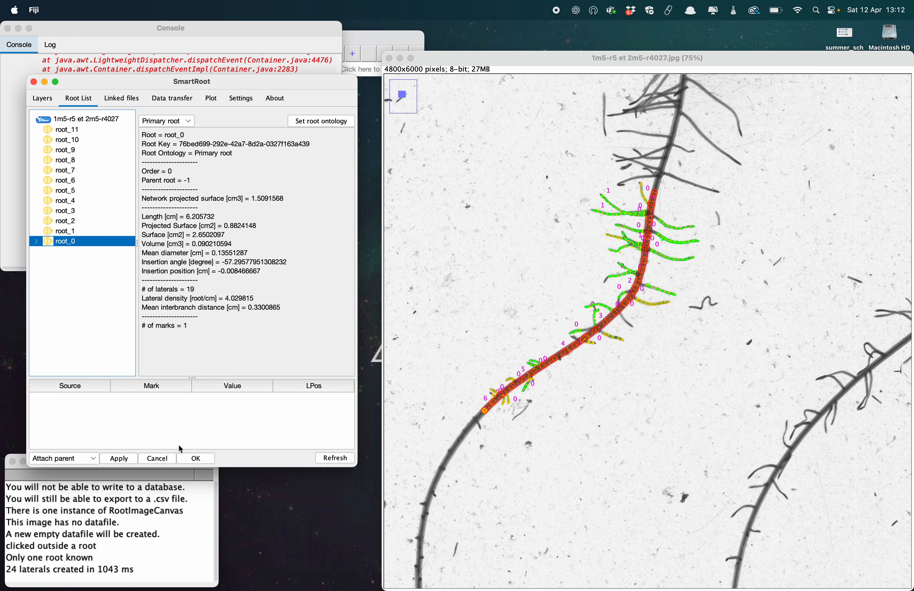
pyautogui.click(191, 461)
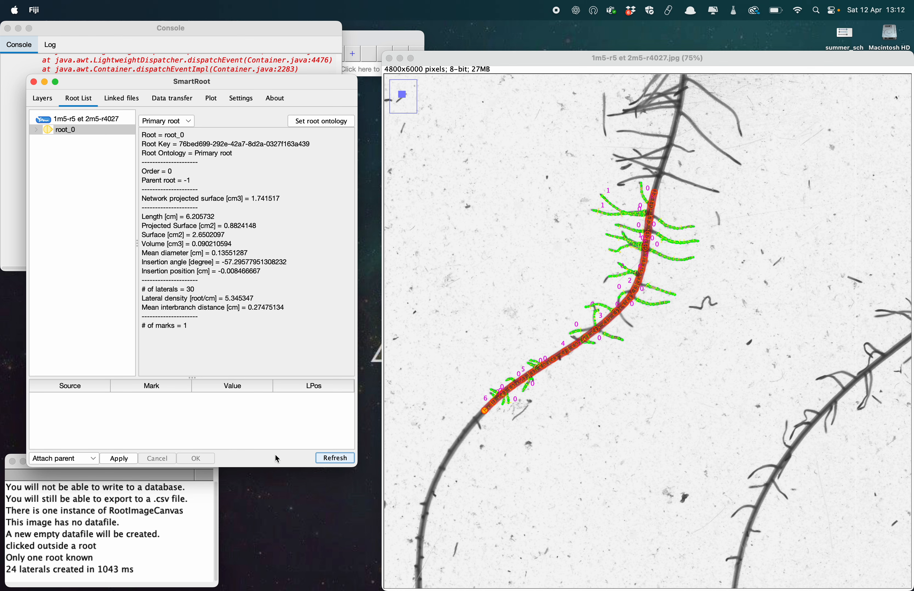
# Step: Expand root_0 in the root list and look through its attached laterals
pyautogui.click(36, 130)
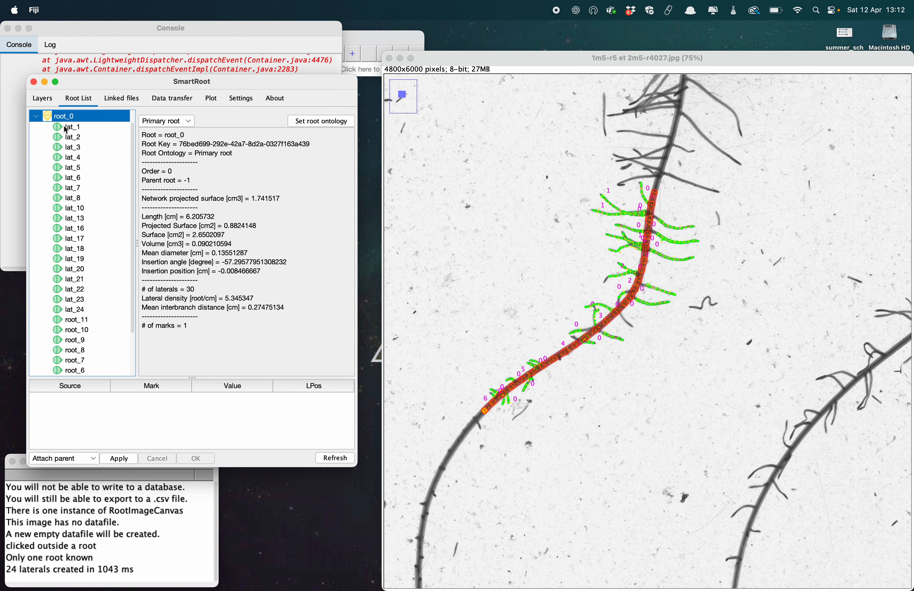
pyautogui.scroll(-3, 86, 345)
pyautogui.scroll(4, 85, 345)
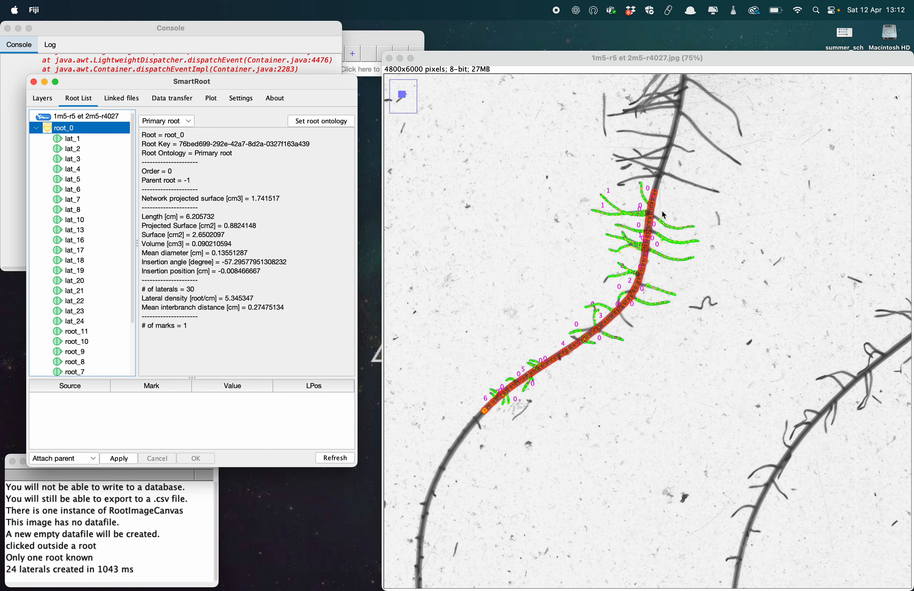
# Step: Trace the primary root of the neighbouring root system and remove all its nodes after about the 10 cm mark
pyautogui.moveTo(816, 283); pyautogui.dragTo(471, 271)
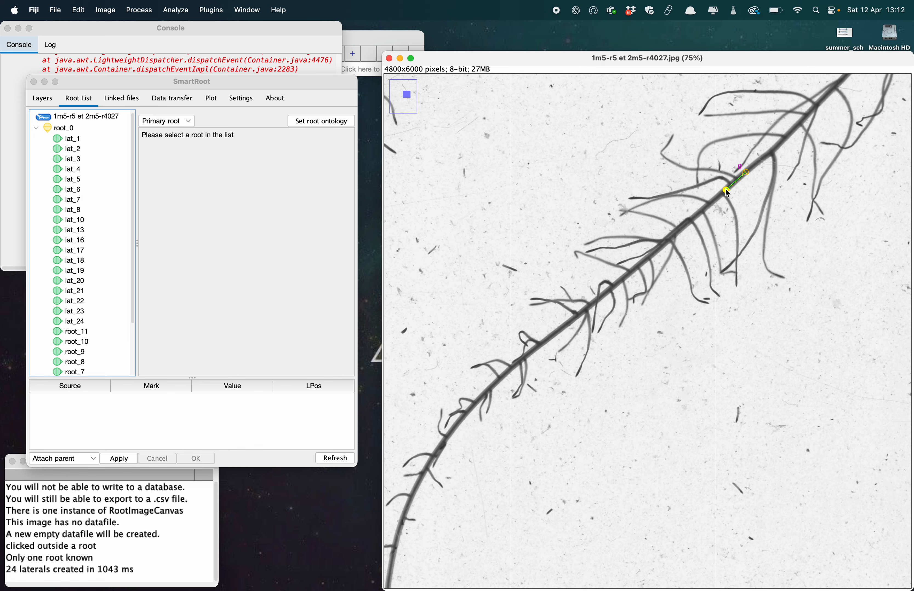
pyautogui.moveTo(726, 189); pyautogui.dragTo(726, 189)
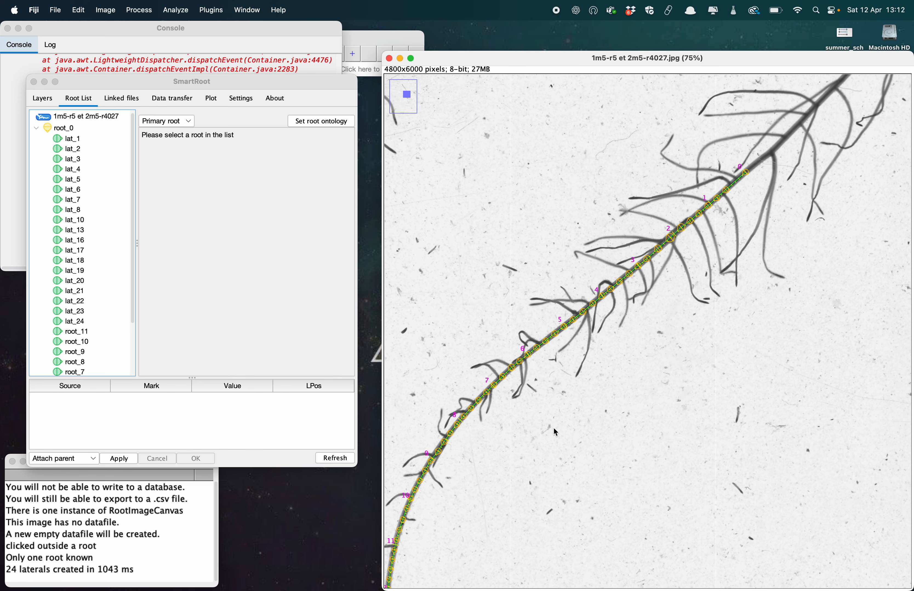
pyautogui.moveTo(553, 427); pyautogui.dragTo(643, 329)
pyautogui.moveTo(588, 426); pyautogui.dragTo(588, 358)
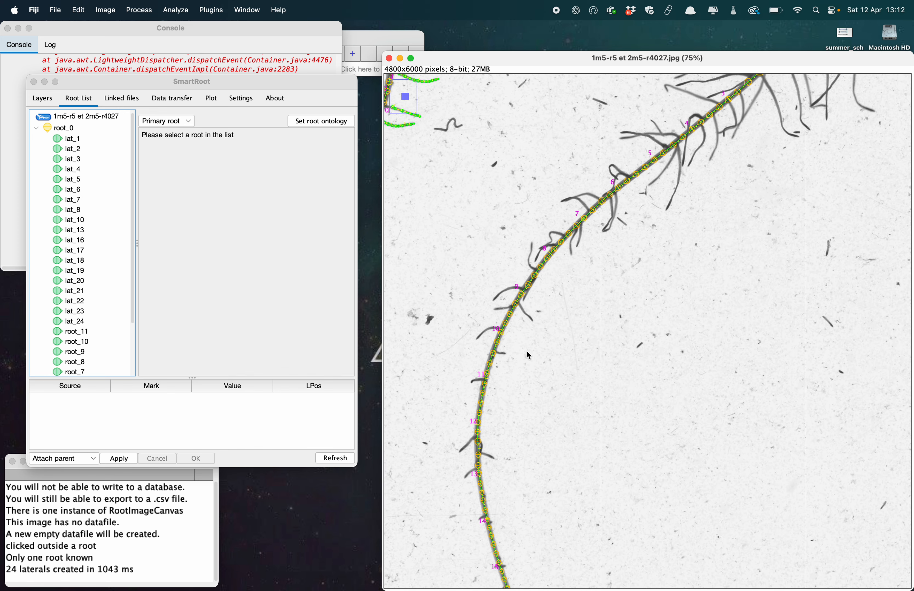
pyautogui.rightClick(499, 347)
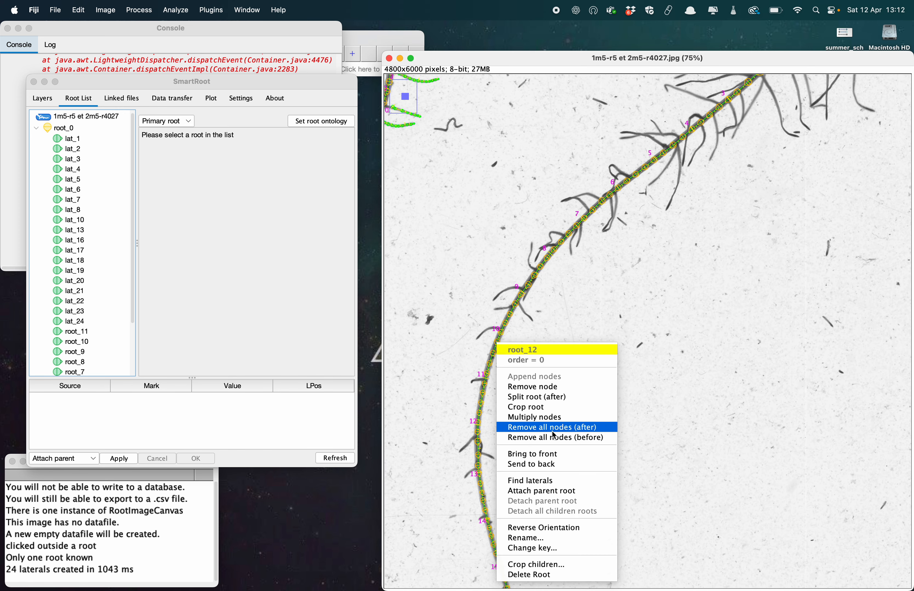
pyautogui.click(549, 428)
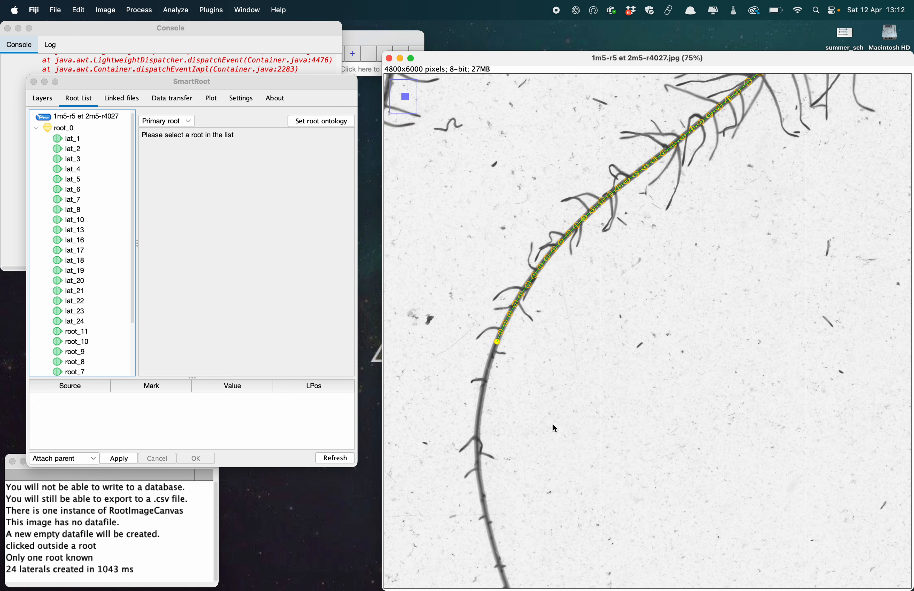
# Step: Zoom to 200% and trace the five laterals nearest the lower end of the second primary root
pyautogui.scroll(4, 486, 342)
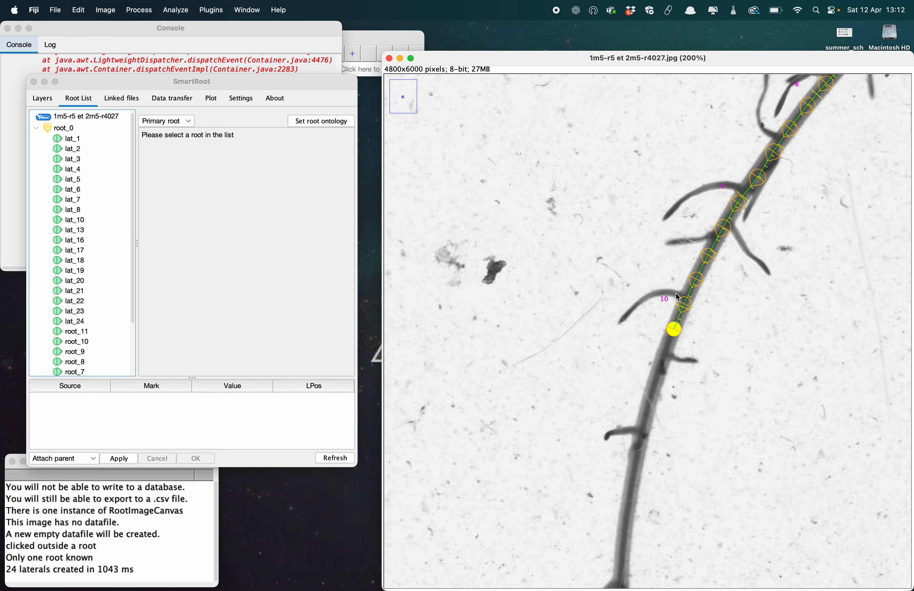
pyautogui.click(677, 297)
pyautogui.click(708, 239)
pyautogui.click(744, 246)
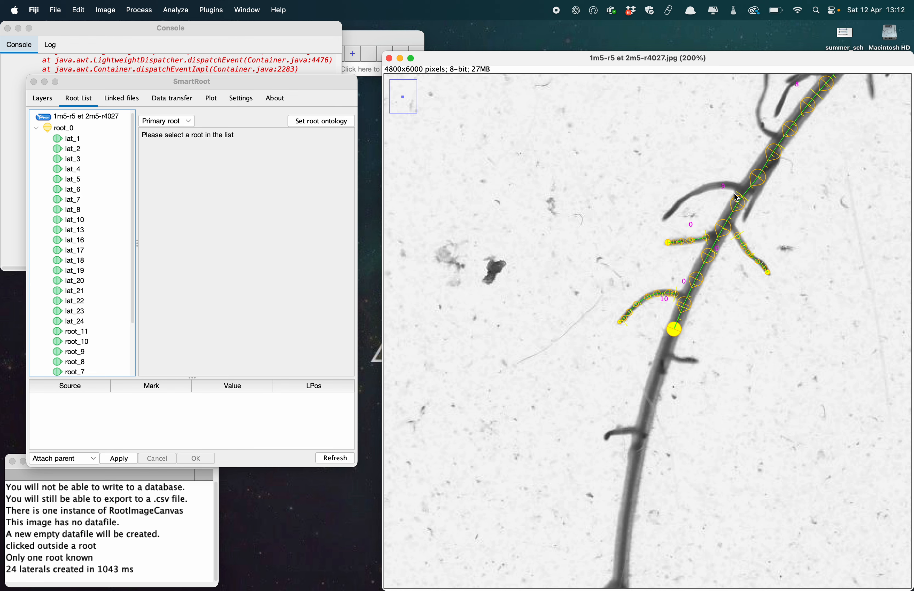
pyautogui.click(729, 187)
pyautogui.click(753, 201)
pyautogui.moveTo(807, 178); pyautogui.dragTo(751, 332)
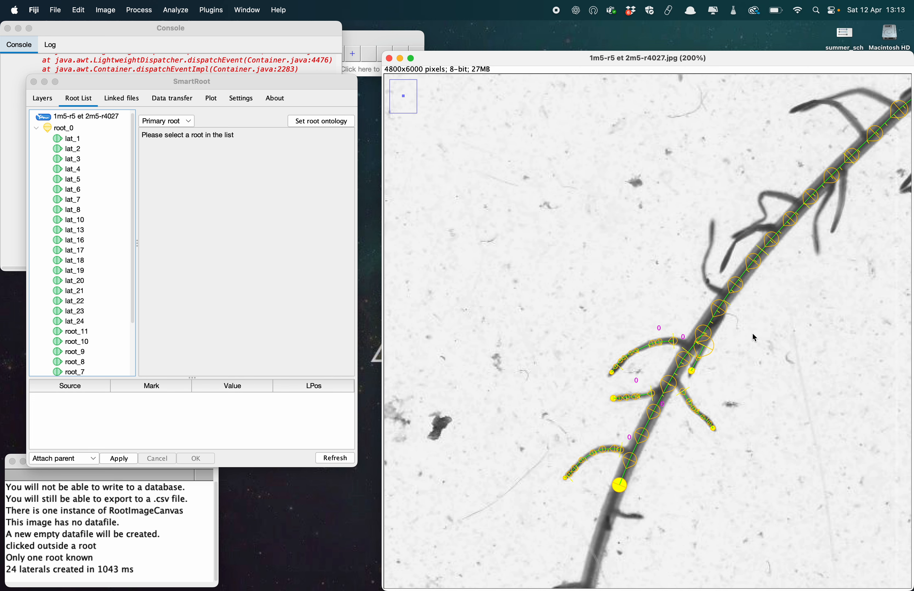
# Step: Trace six more laterals going up the second primary root, starting just above the five already traced near its lower end
pyautogui.click(714, 288)
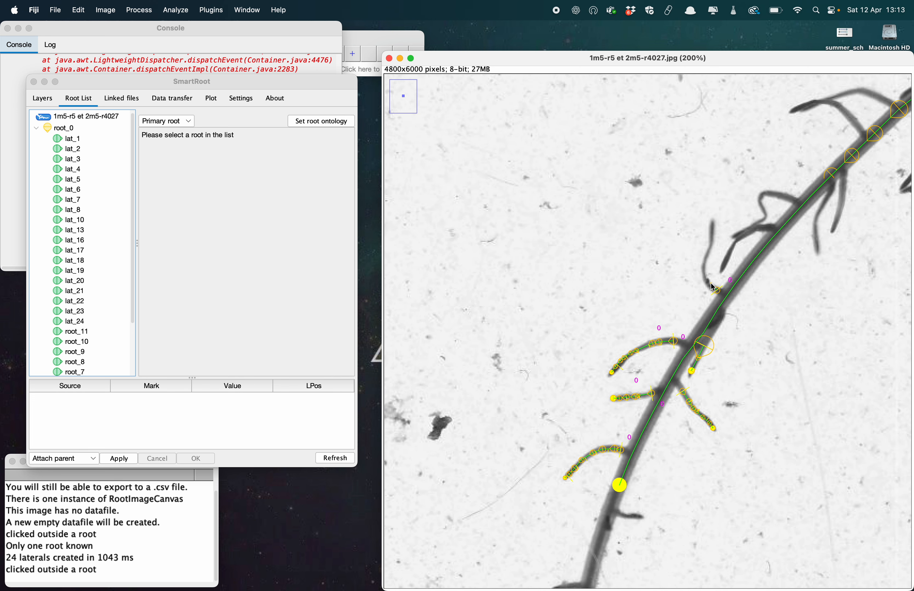
pyautogui.click(769, 233)
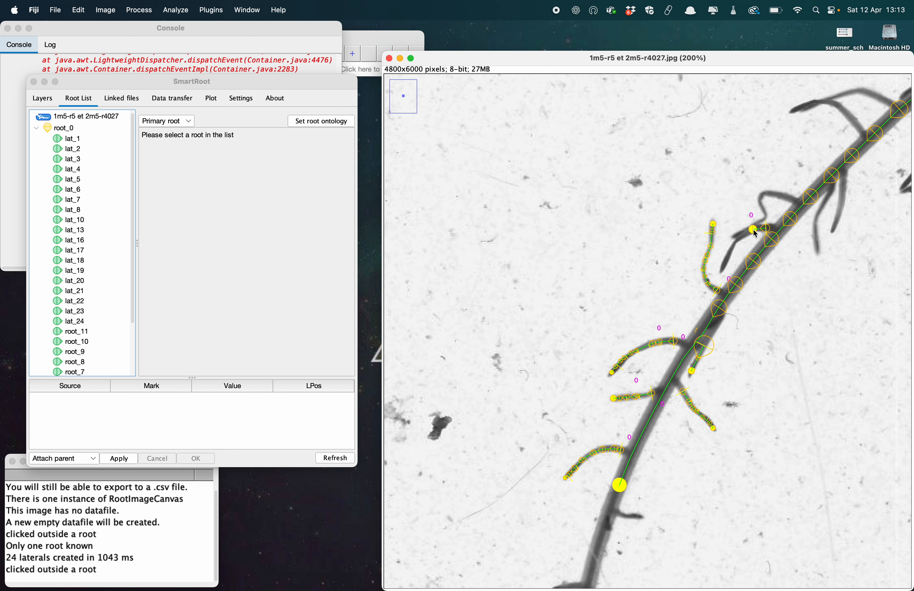
pyautogui.click(792, 202)
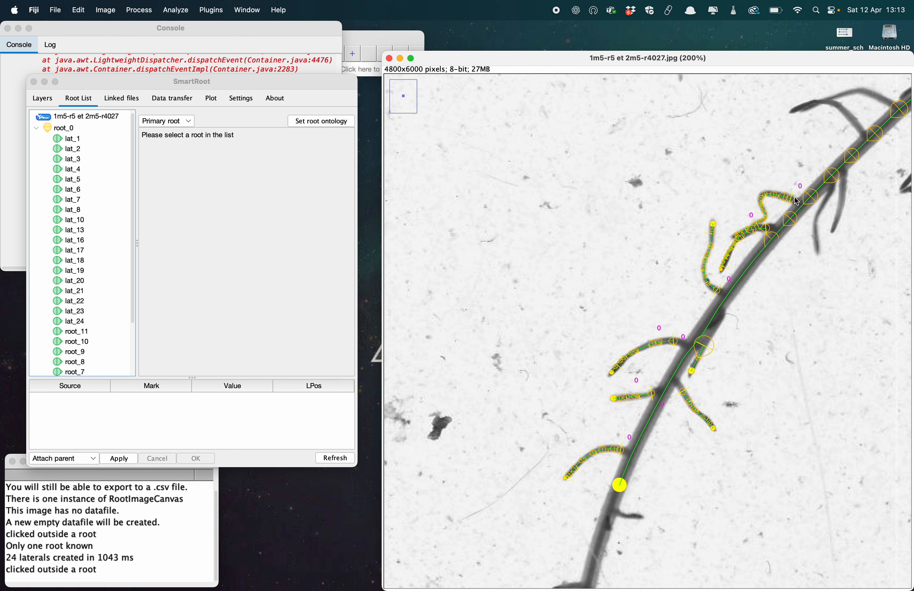
pyautogui.click(829, 195)
pyautogui.click(846, 185)
pyautogui.click(858, 128)
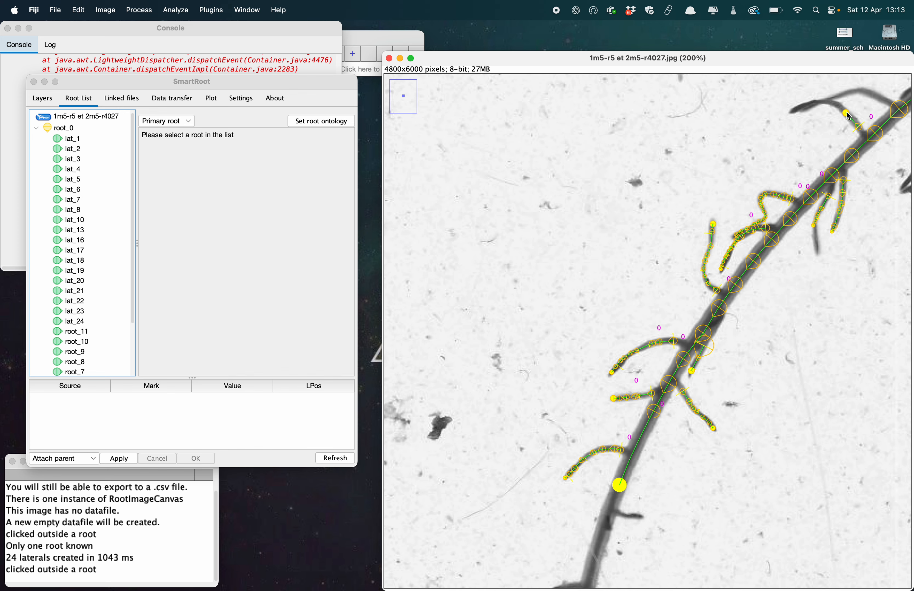
# Step: Trace the next five laterals up the second primary root, including the two that form a small loop
pyautogui.moveTo(882, 138); pyautogui.dragTo(651, 315)
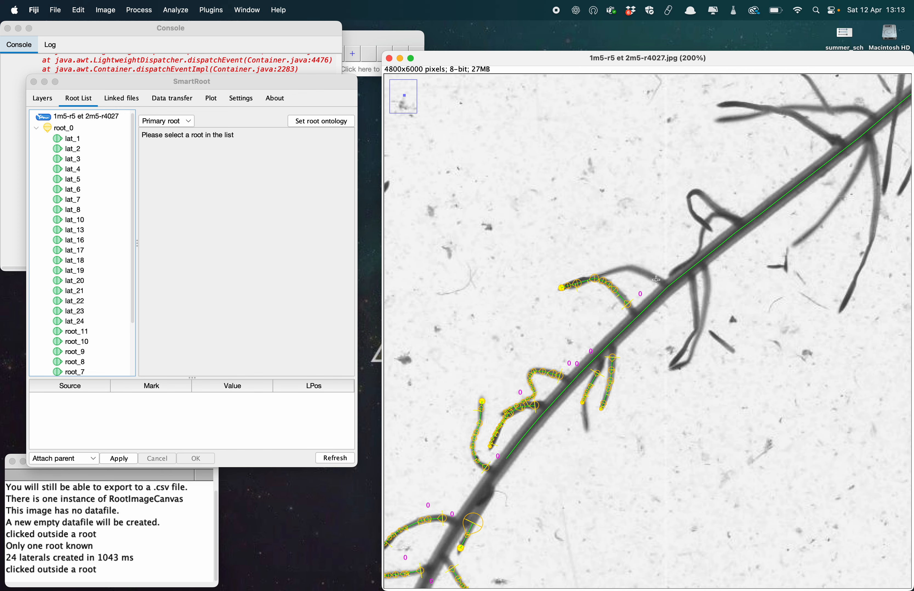
pyautogui.click(694, 296)
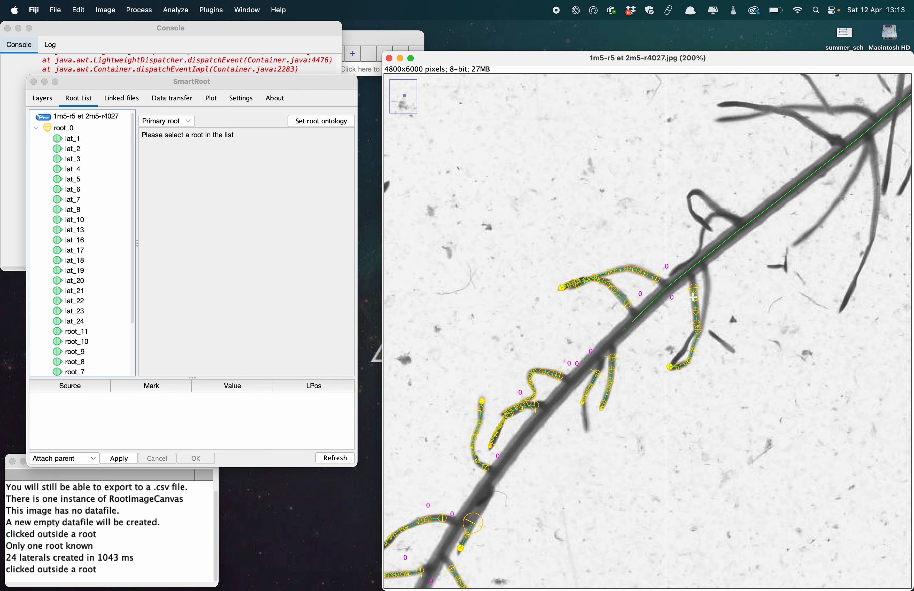
pyautogui.click(706, 286)
pyautogui.click(725, 218)
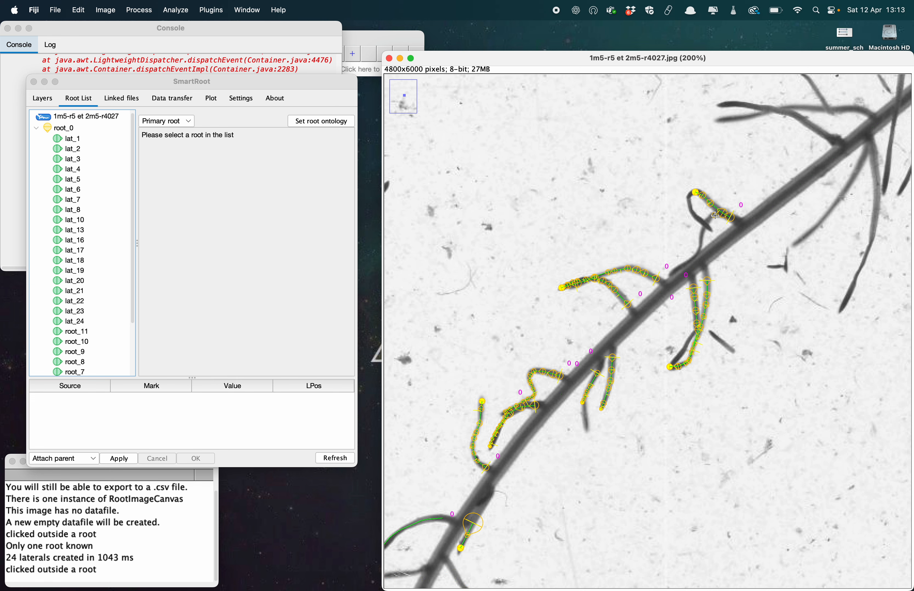
pyautogui.click(703, 233)
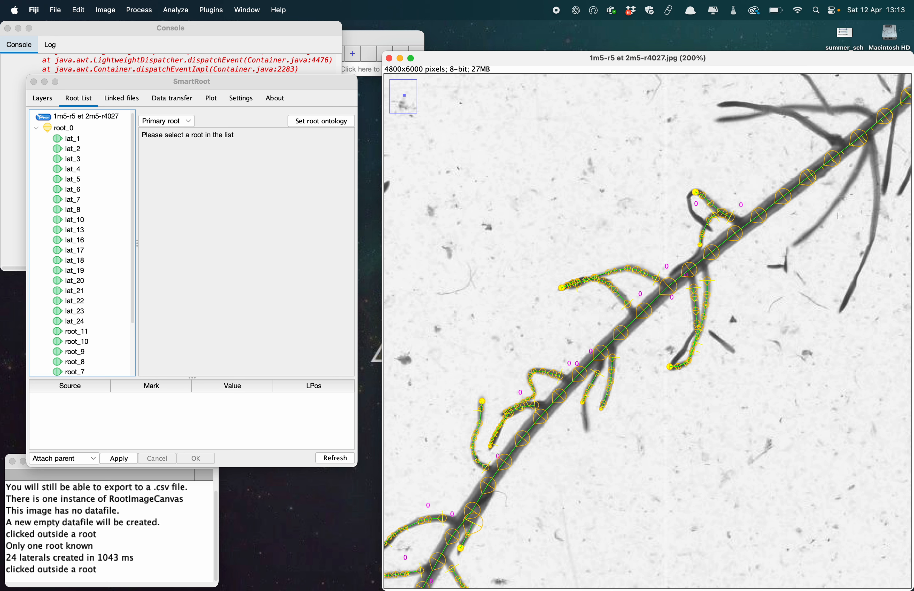
# Step: Trace the next six laterals on both sides of the second primary root, up to the dark hooked lateral and its neighbour
pyautogui.moveTo(837, 216); pyautogui.dragTo(637, 351)
pyautogui.click(626, 274)
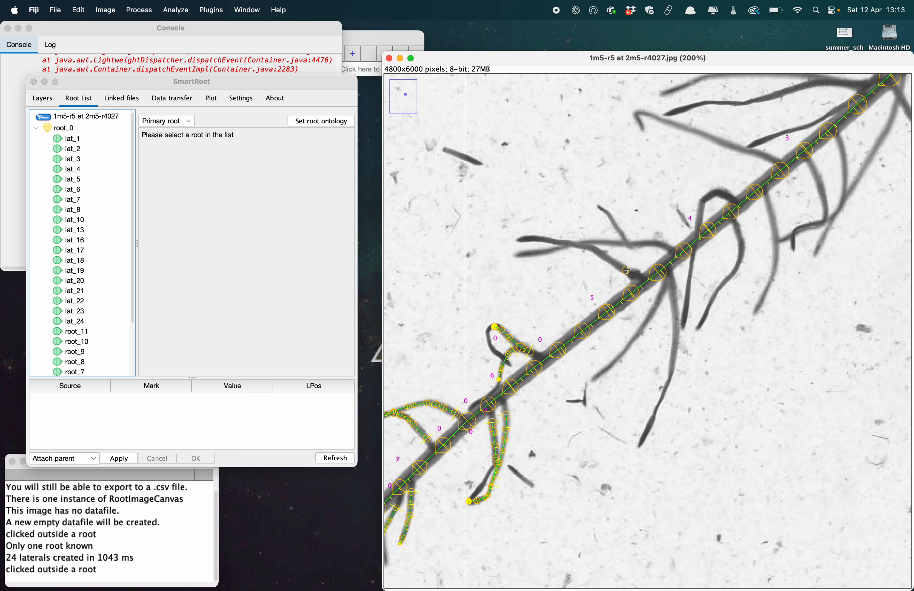
pyautogui.click(671, 284)
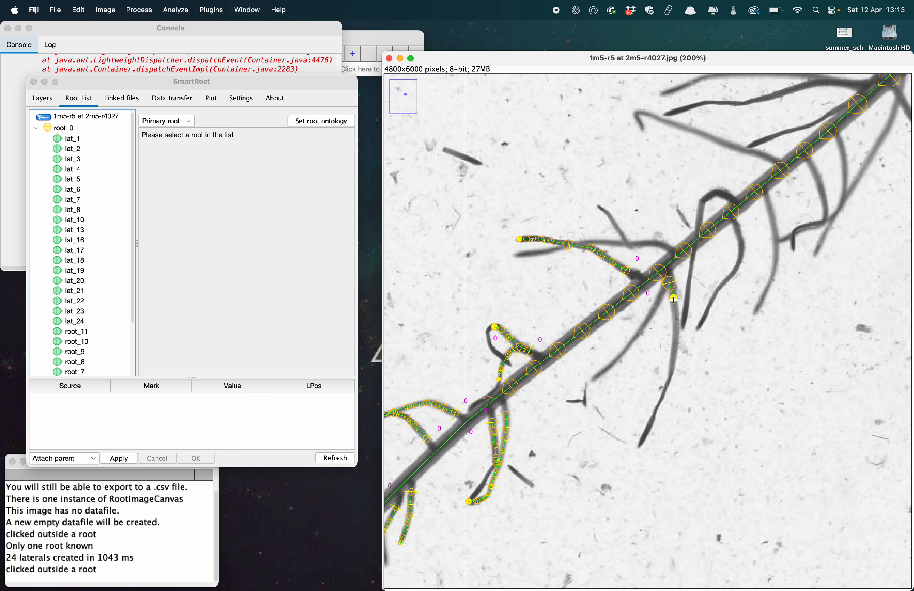
pyautogui.click(662, 294)
pyautogui.click(664, 243)
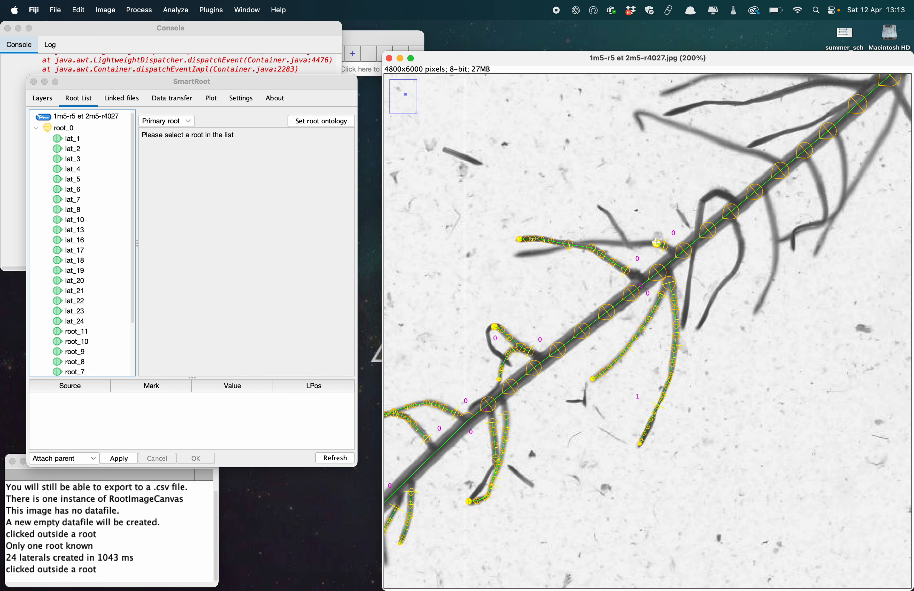
pyautogui.click(737, 226)
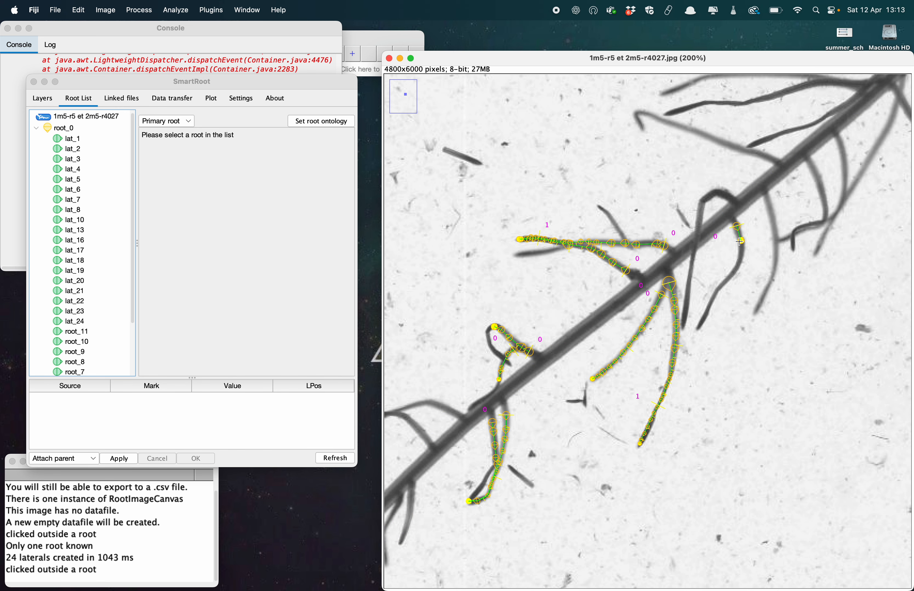
pyautogui.click(724, 195)
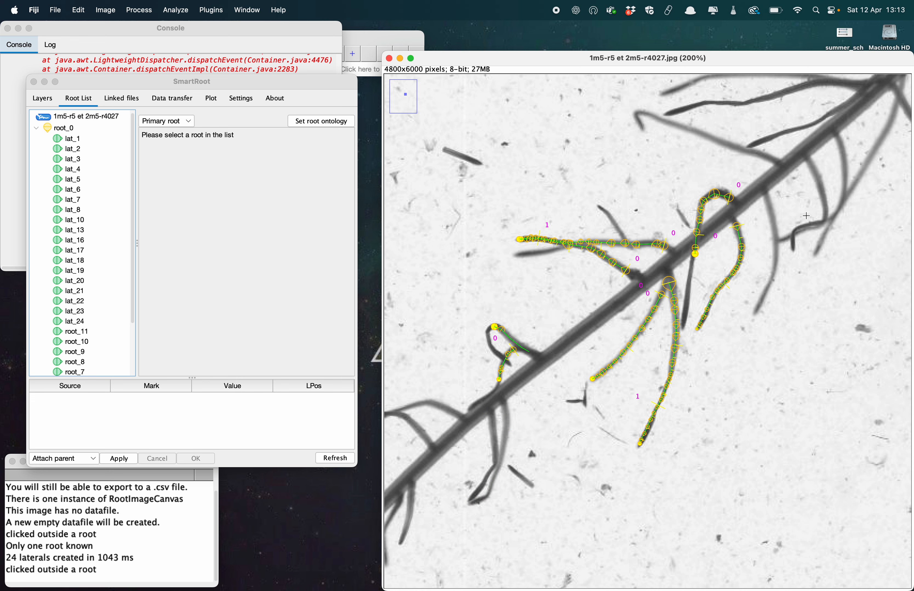
# Step: Trace the three laterals directly above the dark hooked lateral on the second primary root
pyautogui.click(771, 203)
pyautogui.click(768, 202)
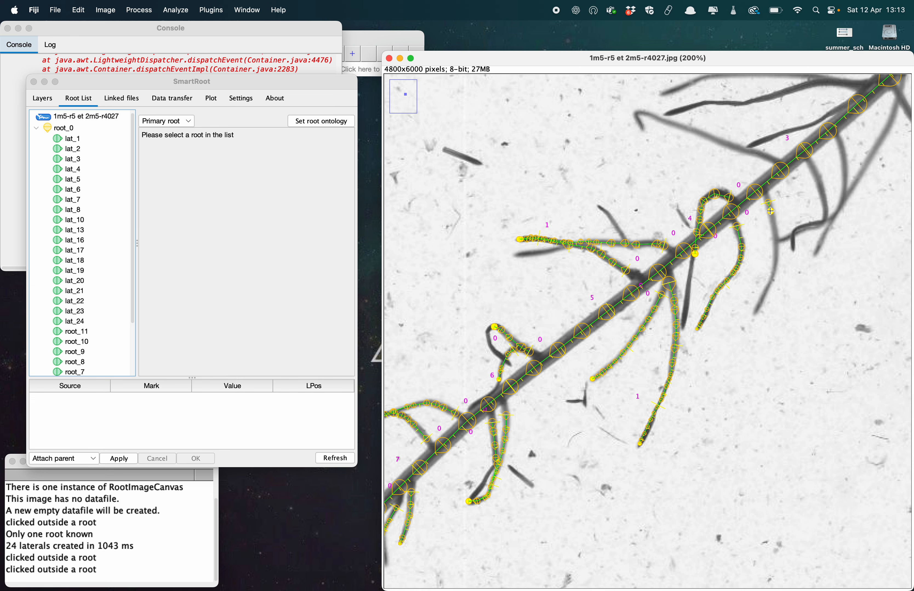
pyautogui.click(771, 160)
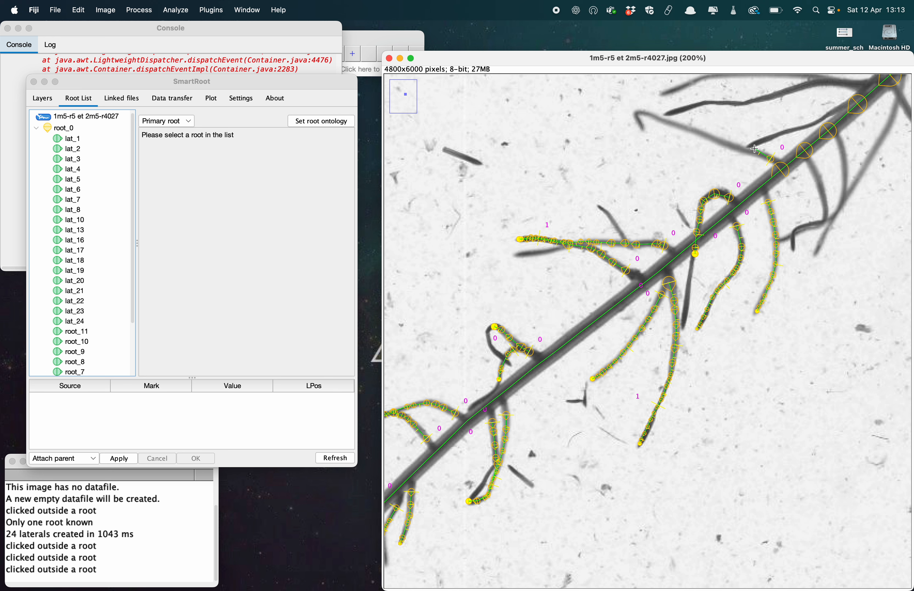
pyautogui.click(747, 149)
pyautogui.click(814, 166)
pyautogui.click(818, 175)
# Step: Trace the six laterals clustered around the thickened junction in the upper part of the second primary root
pyautogui.moveTo(847, 157); pyautogui.dragTo(592, 358)
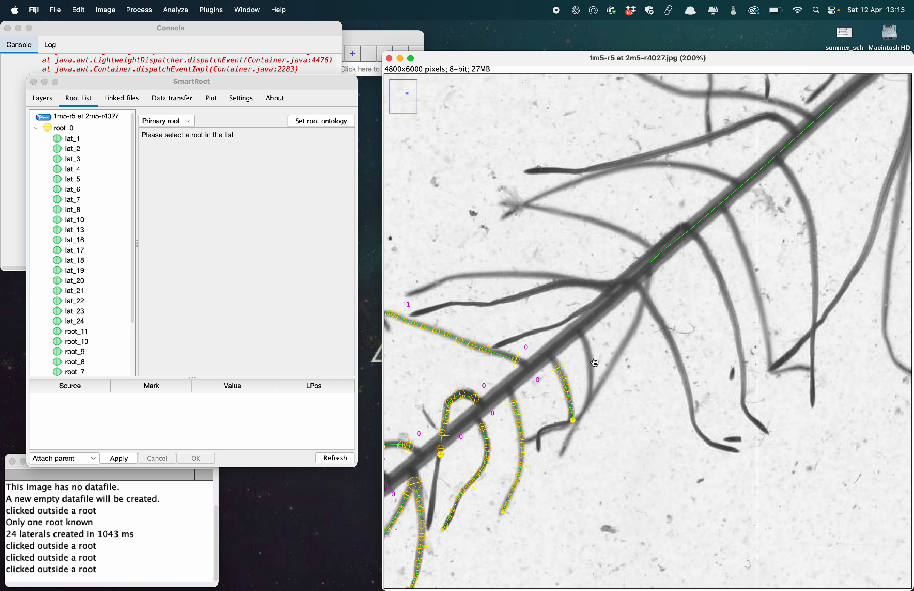
pyautogui.click(585, 338)
pyautogui.click(651, 308)
pyautogui.click(595, 283)
pyautogui.click(576, 282)
pyautogui.click(572, 317)
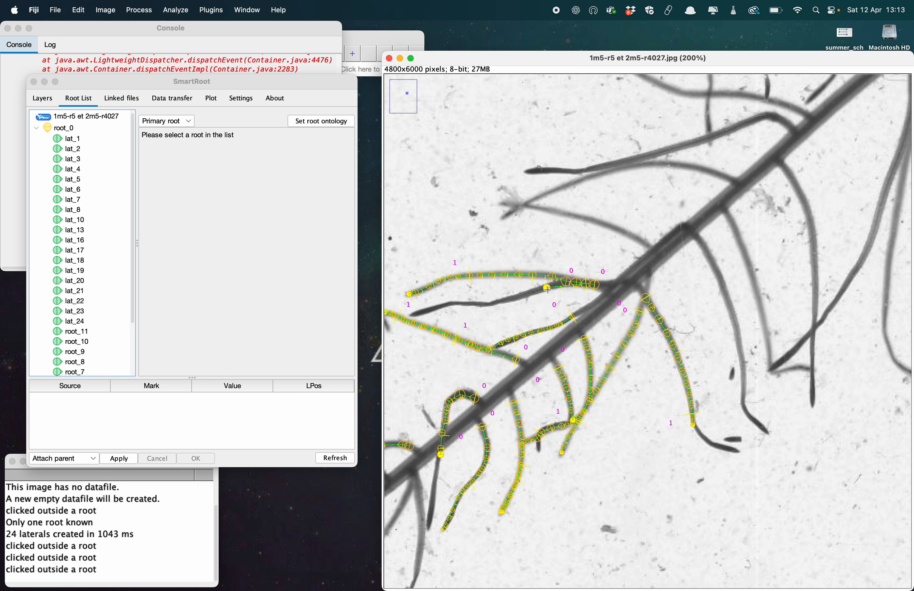
pyautogui.click(548, 290)
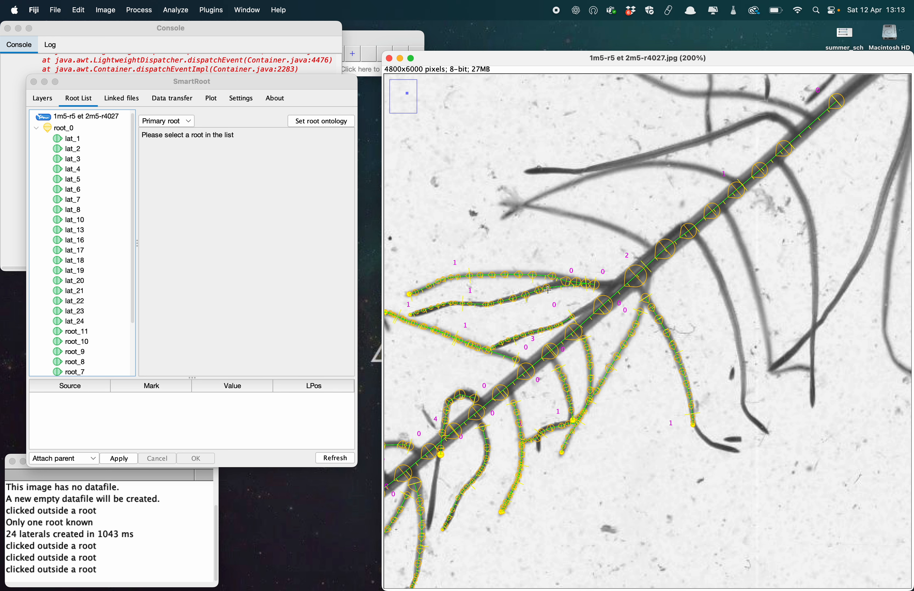
# Step: Trace the seven remaining laterals between the thickened junction and the last traced node of the second primary root
pyautogui.click(644, 242)
pyautogui.click(727, 179)
pyautogui.click(787, 171)
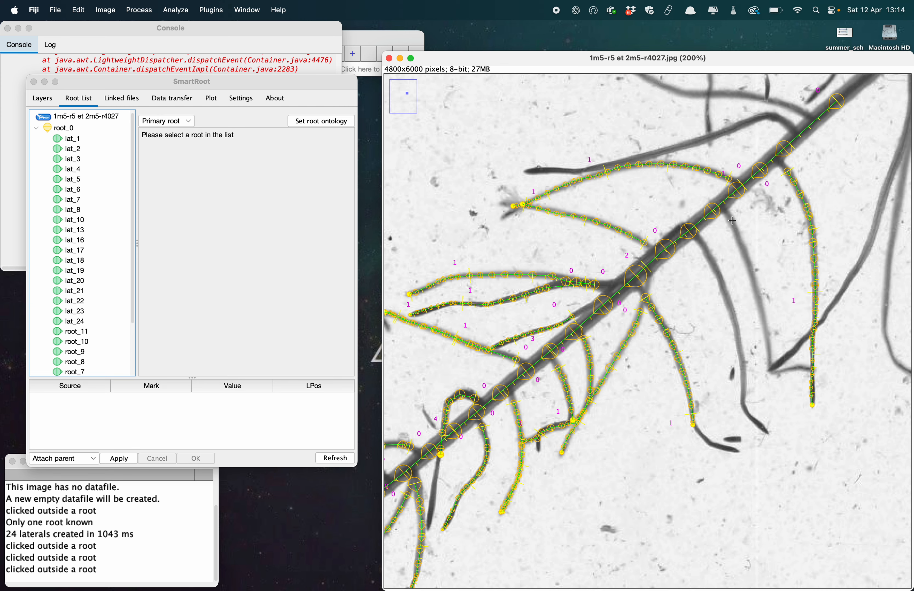
pyautogui.click(707, 252)
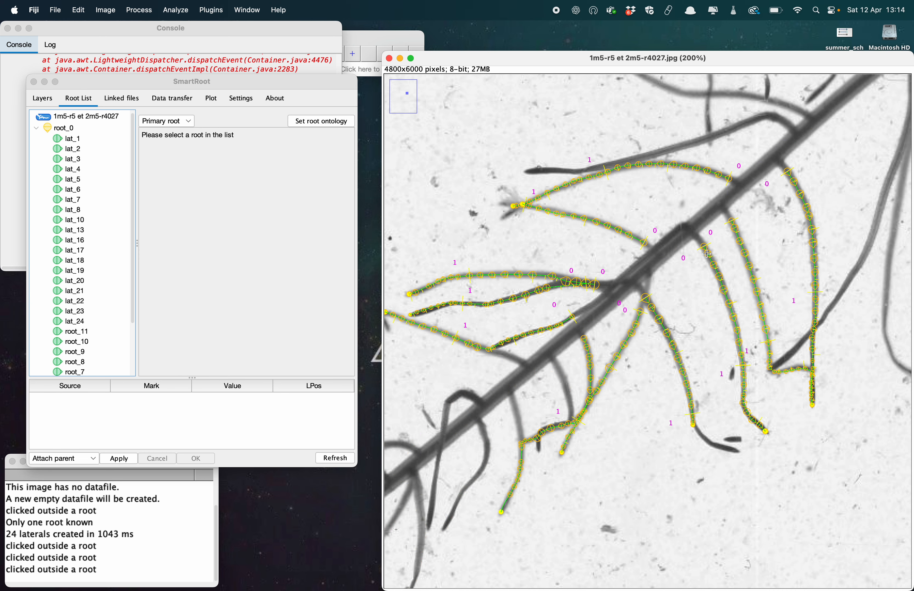
pyautogui.click(773, 119)
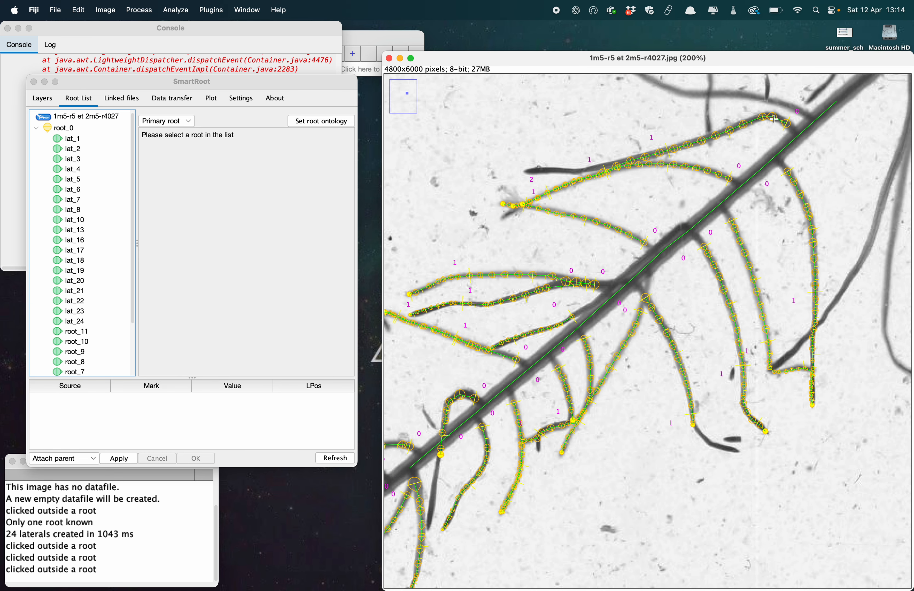
pyautogui.moveTo(847, 138); pyautogui.dragTo(728, 244)
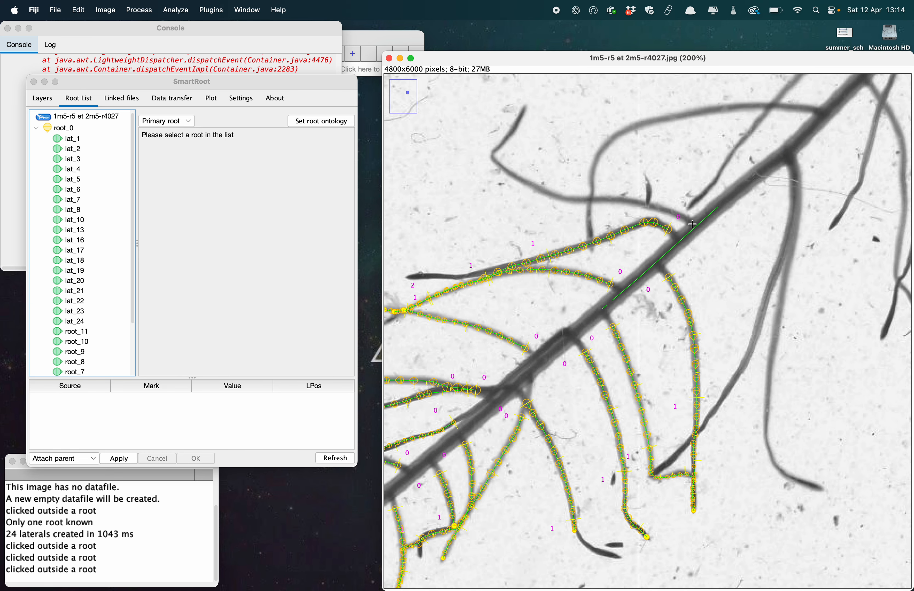
pyautogui.click(677, 214)
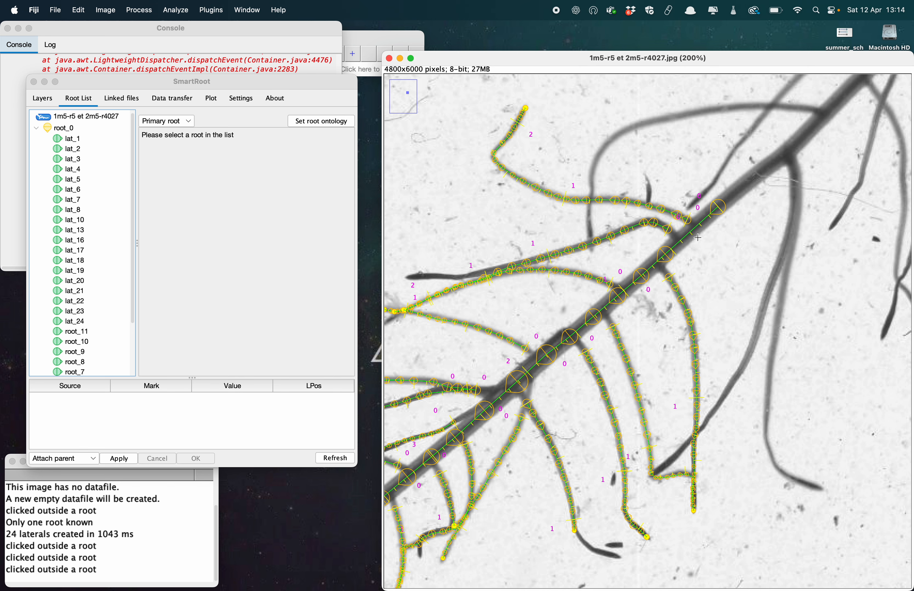
# Step: Turn off the display of ticks on the traced roots
pyautogui.scroll(-5, 698, 237)
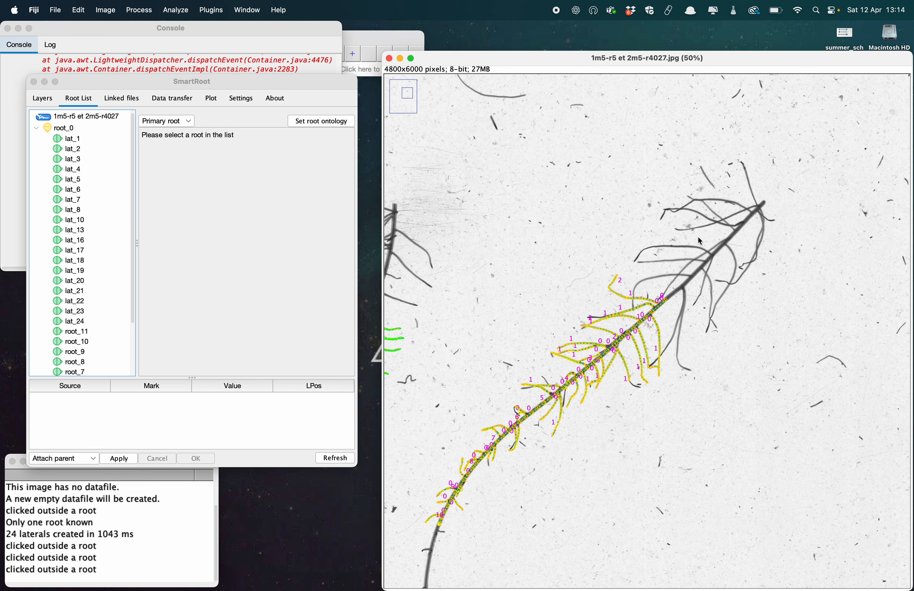
pyautogui.scroll(-1, 698, 239)
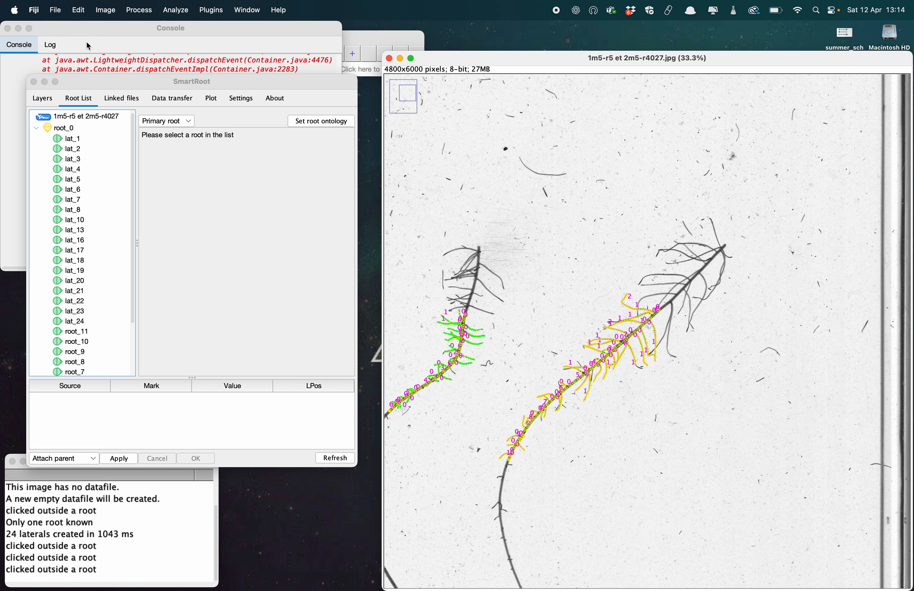
pyautogui.click(42, 98)
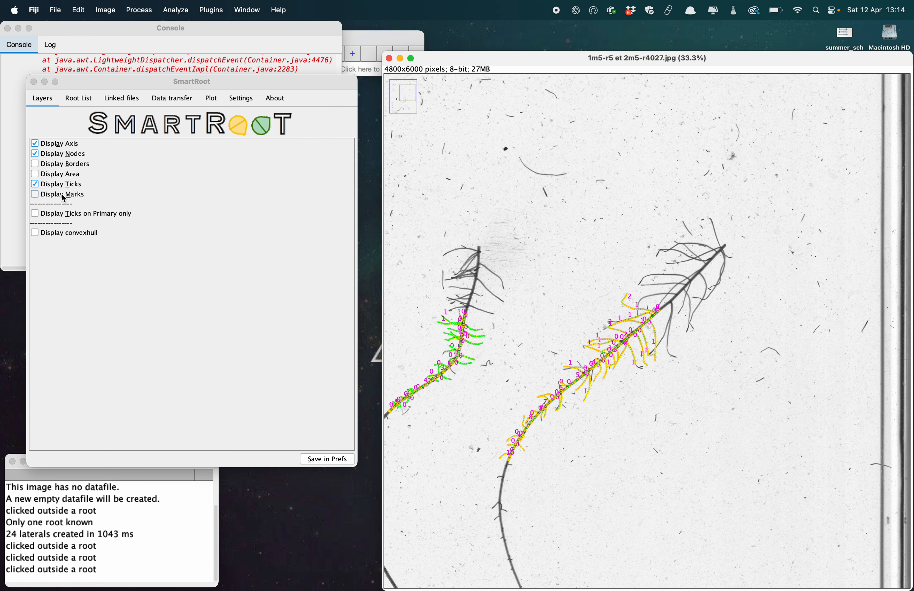
pyautogui.click(62, 184)
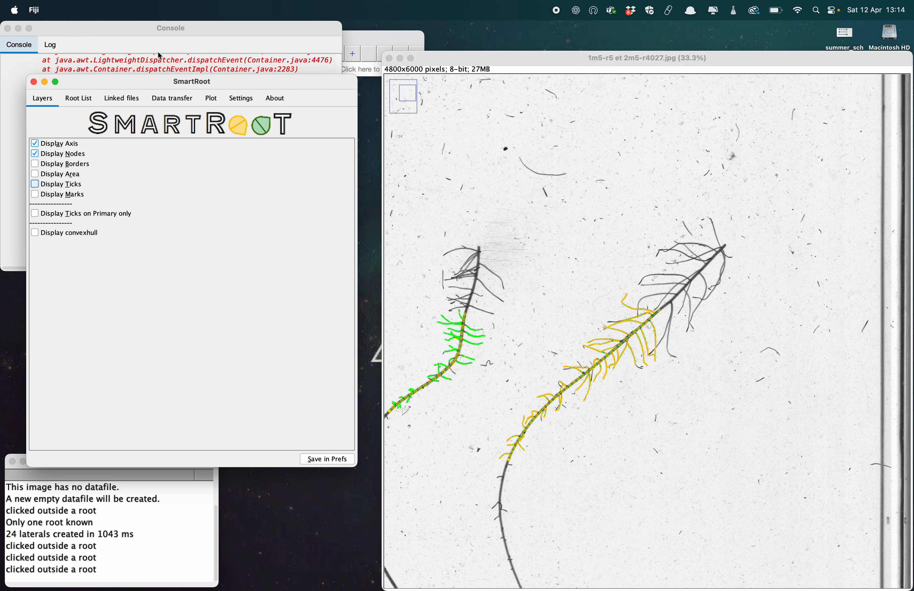
# Step: Refresh the root list and select root_50 and root_12 to identify the second primary root
pyautogui.click(122, 98)
pyautogui.click(94, 99)
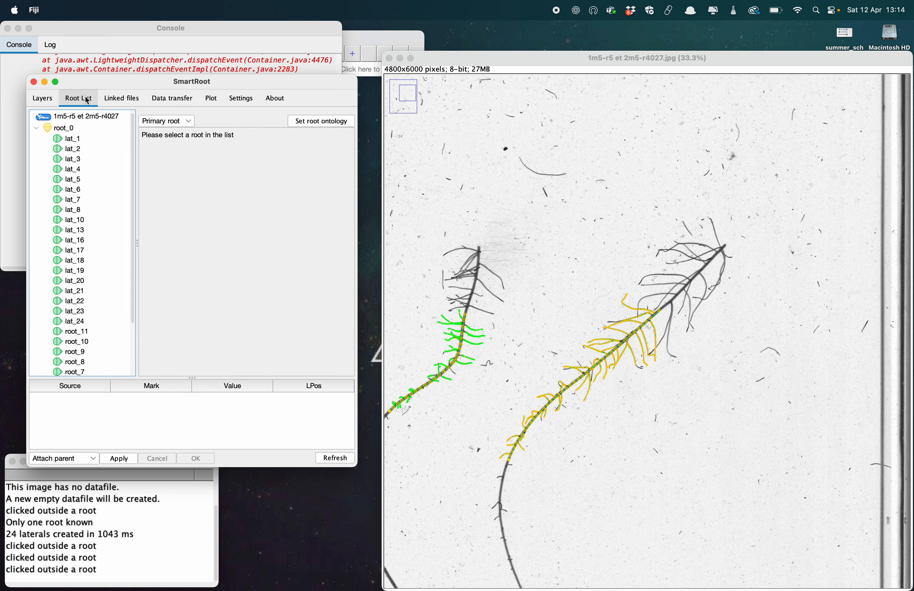
pyautogui.click(334, 459)
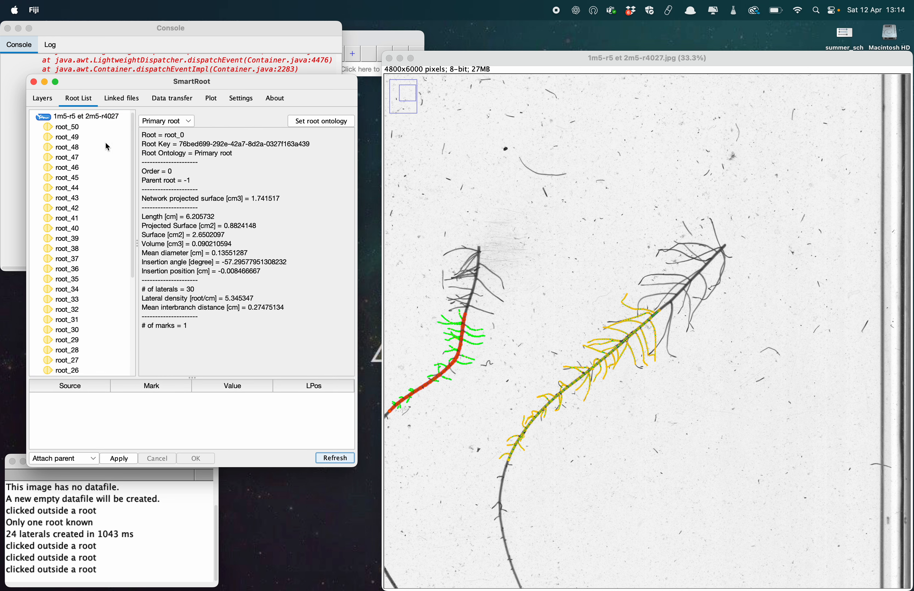
pyautogui.click(71, 127)
pyautogui.scroll(-8, 79, 210)
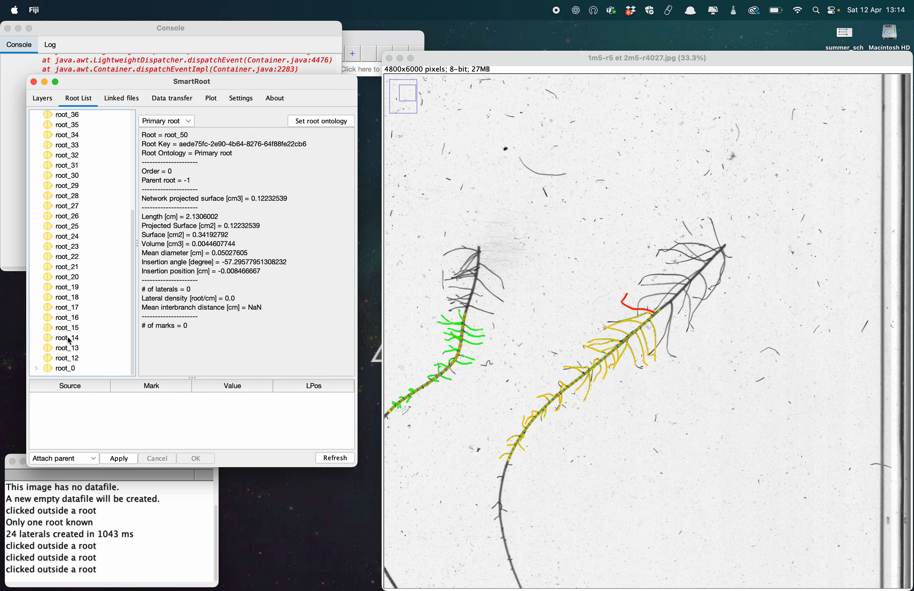
pyautogui.click(61, 359)
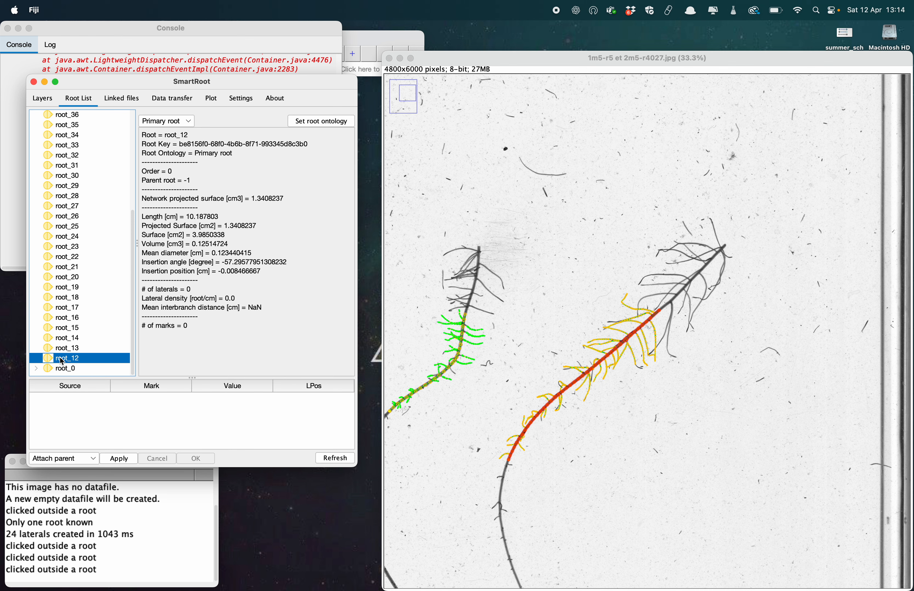
# Step: Attach root_13 through root_50 to root_12 as their parent, and check root_50 among its laterals
pyautogui.click(65, 348)
pyautogui.scroll(8, 92, 276)
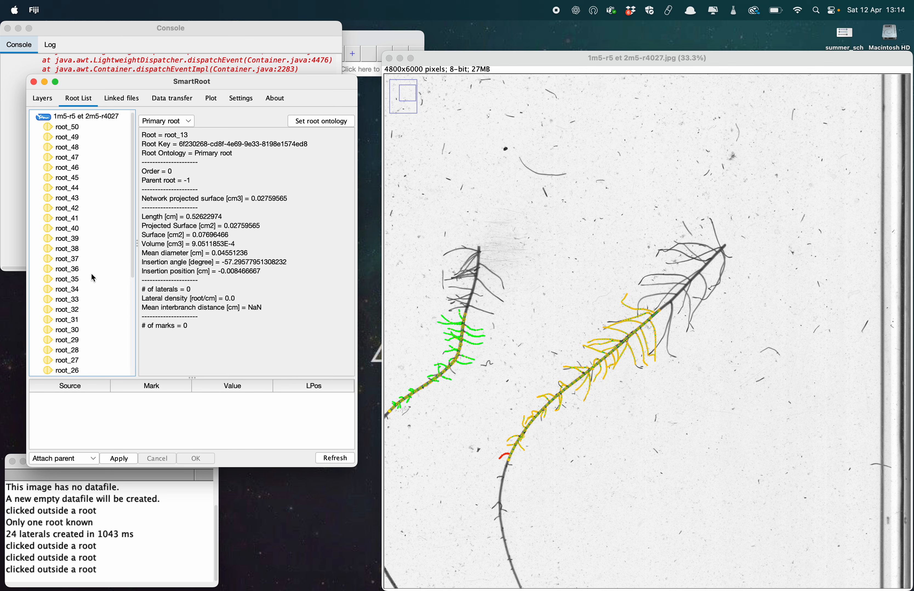
pyautogui.keyDown('shift'); pyautogui.click(69, 128); pyautogui.keyUp('shift')
pyautogui.scroll(-5, 73, 183)
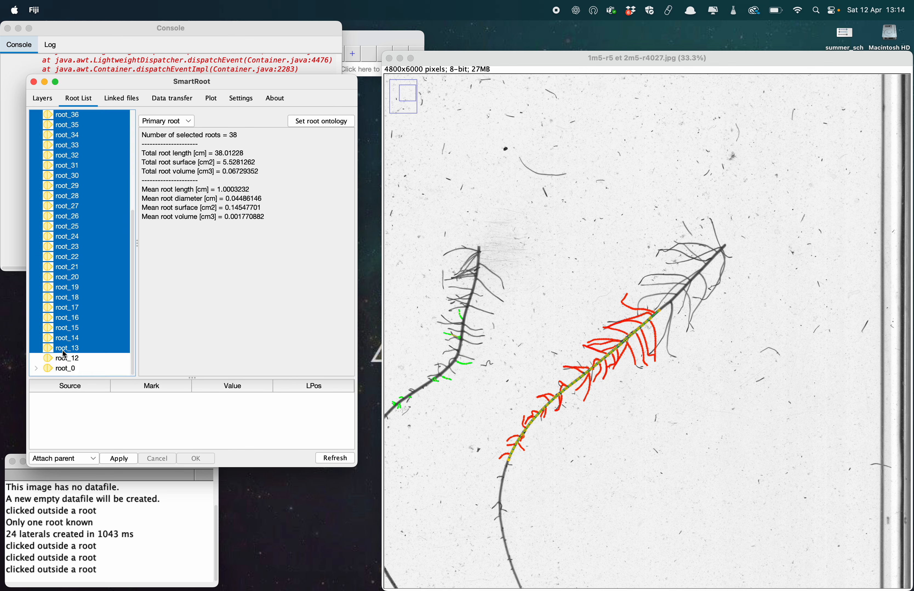
pyautogui.moveTo(70, 347)
pyautogui.mouseDown()
pyautogui.moveTo(92, 341)
pyautogui.moveTo(65, 359)
pyautogui.mouseUp()
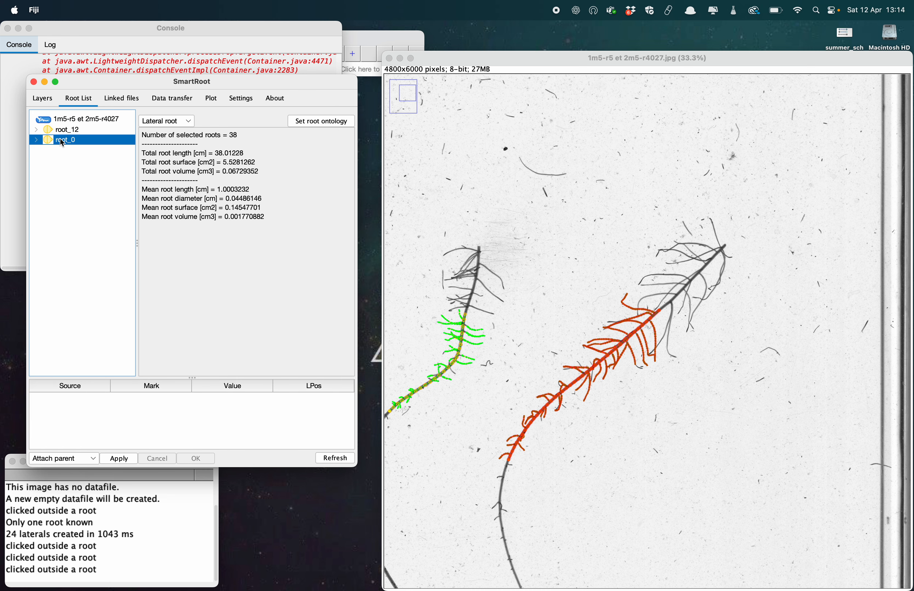
pyautogui.click(37, 131)
pyautogui.click(66, 128)
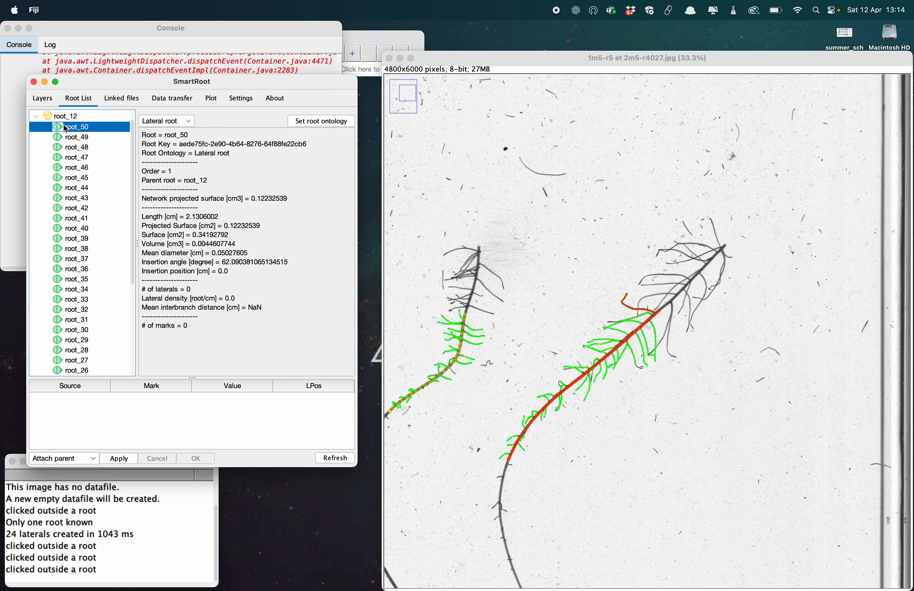
# Step: Go through the laterals below root_50 in the root list to check their traces, and view the whole scan
pyautogui.press('Down')
pyautogui.press('Down')
pyautogui.press('Down')
pyautogui.press('Down')
pyautogui.press('Down')
pyautogui.press('Down')
pyautogui.press('Down')
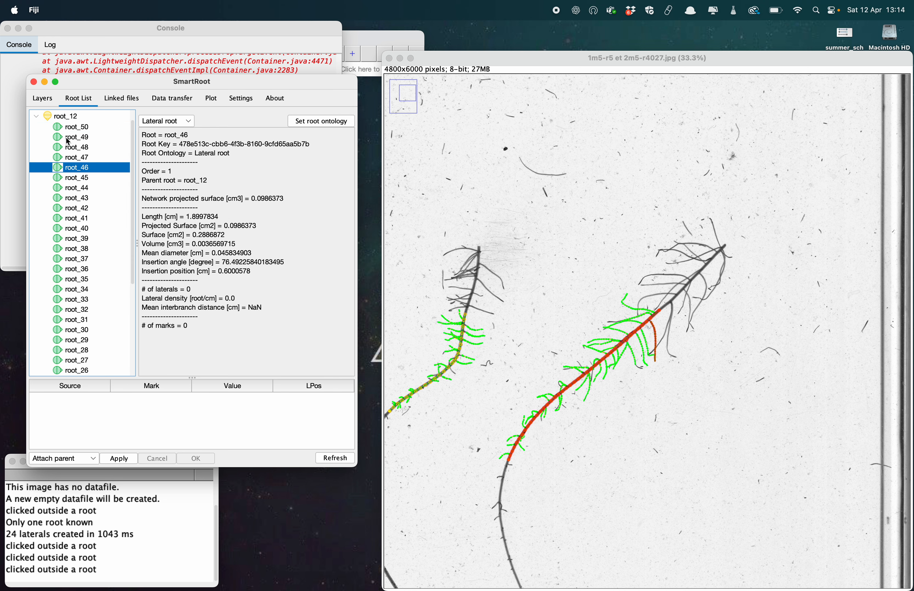
pyautogui.click(451, 54)
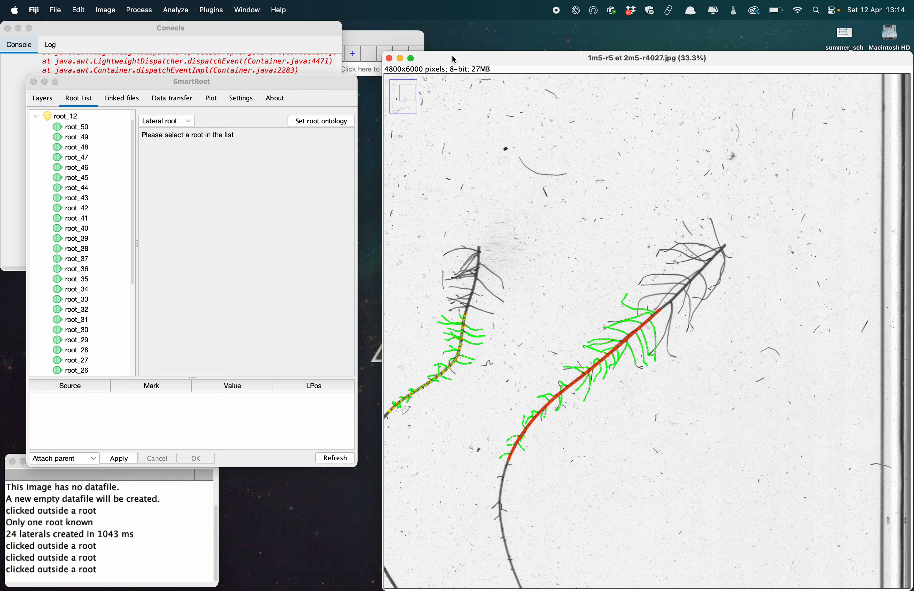
pyautogui.press('-')
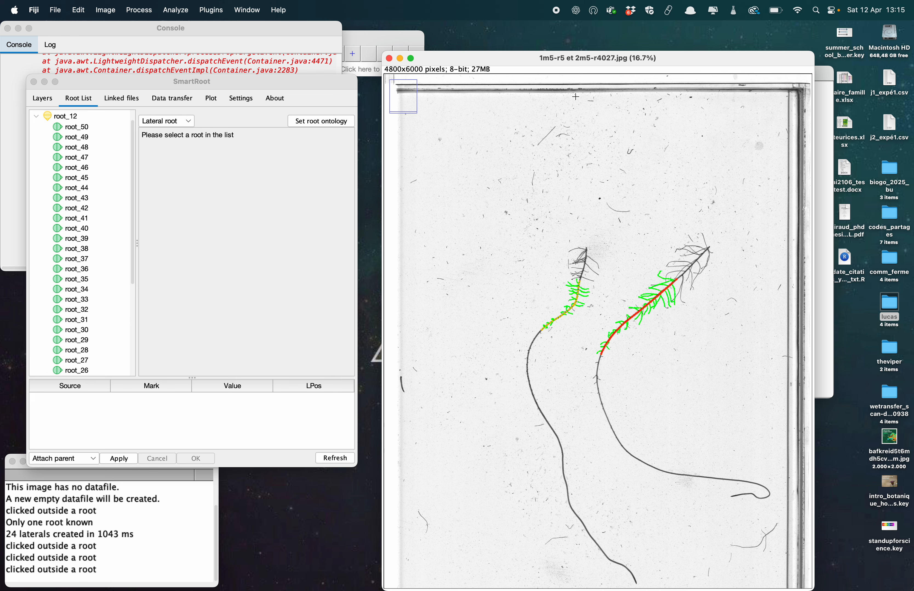
# Step: Enable batch export with CSV output instead of SQL in the data transfer settings, and close the traced image
pyautogui.click(185, 141)
pyautogui.click(173, 99)
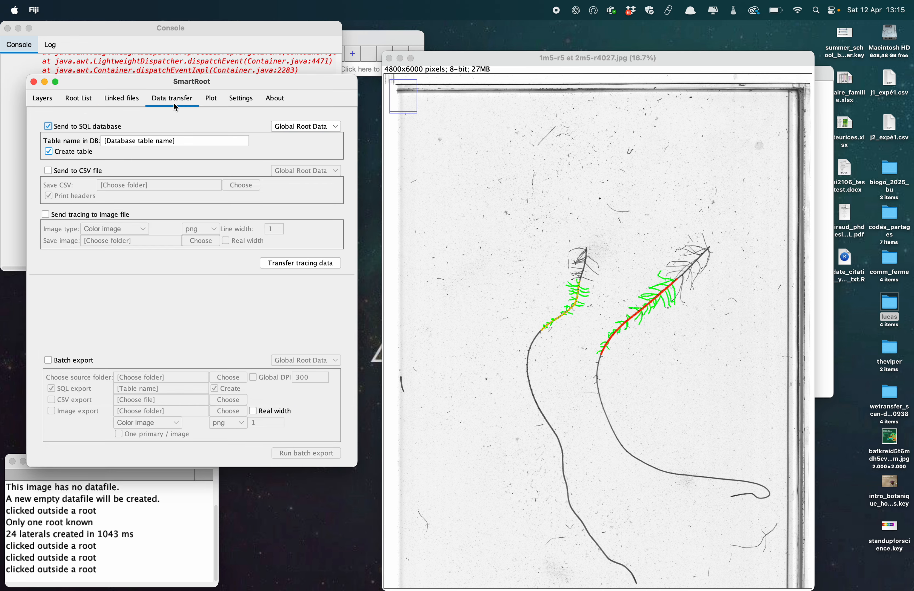
pyautogui.click(49, 360)
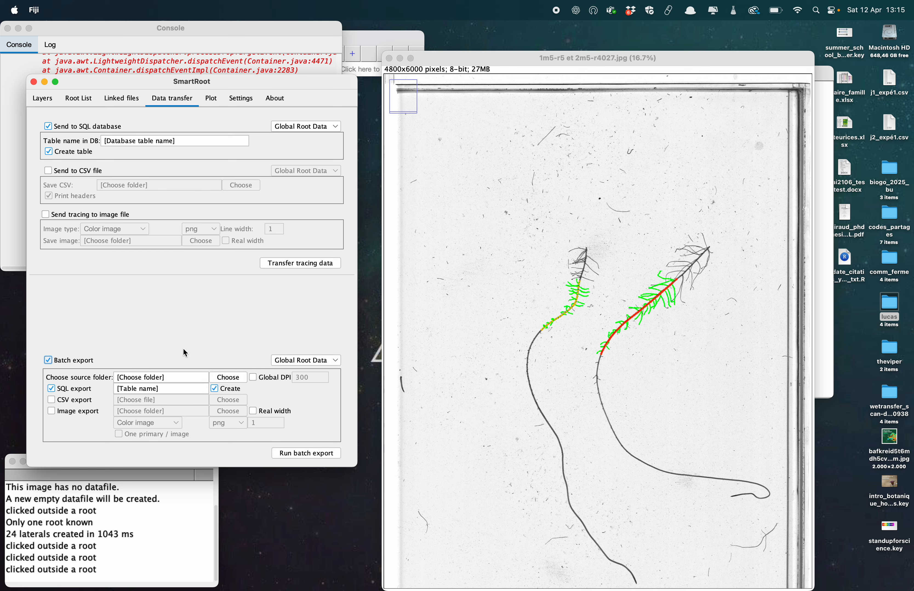
pyautogui.click(462, 54)
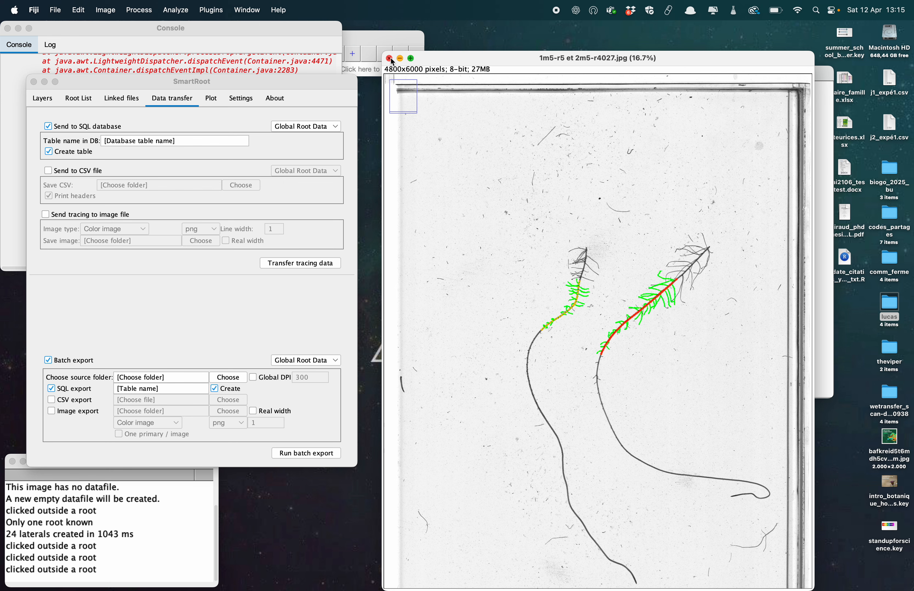
pyautogui.click(389, 58)
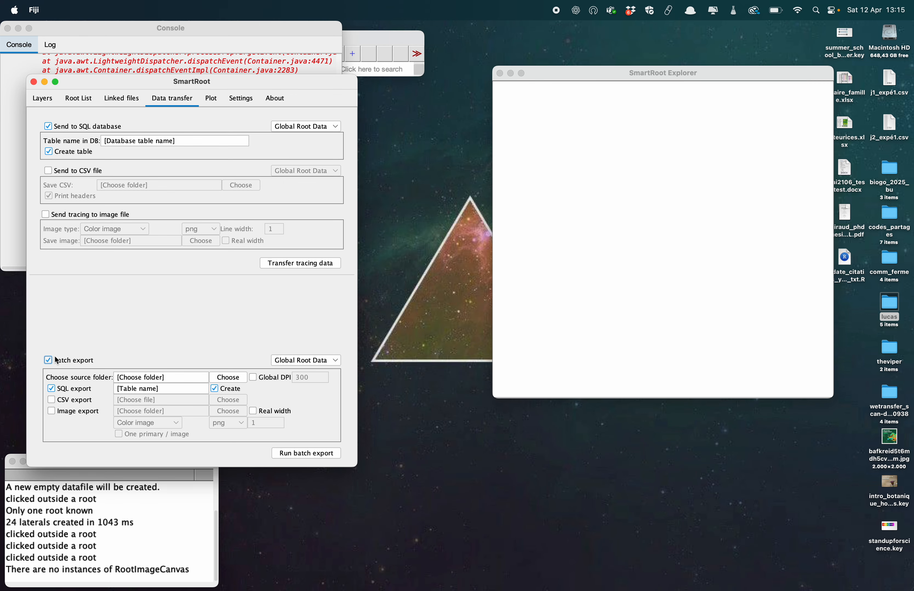
pyautogui.click(53, 391)
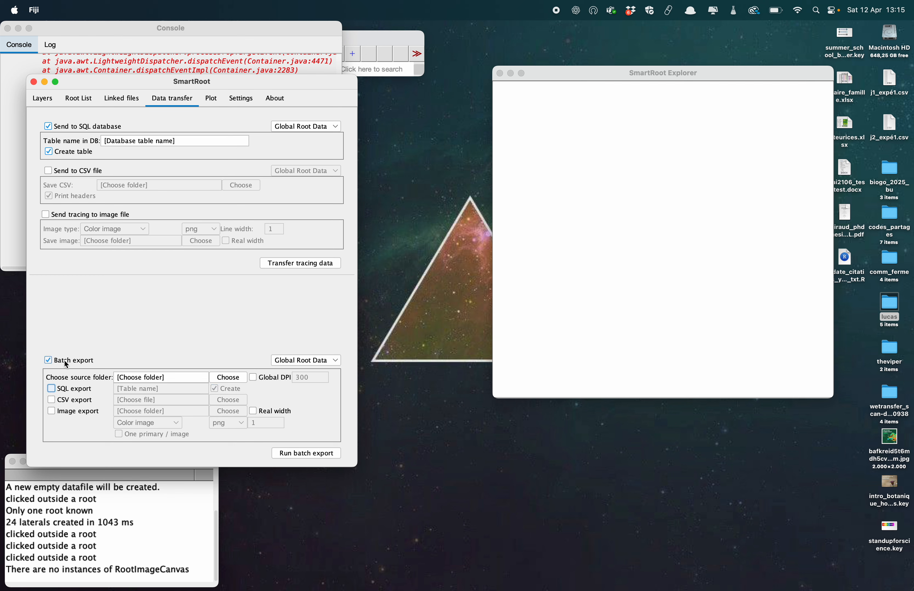
pyautogui.click(68, 399)
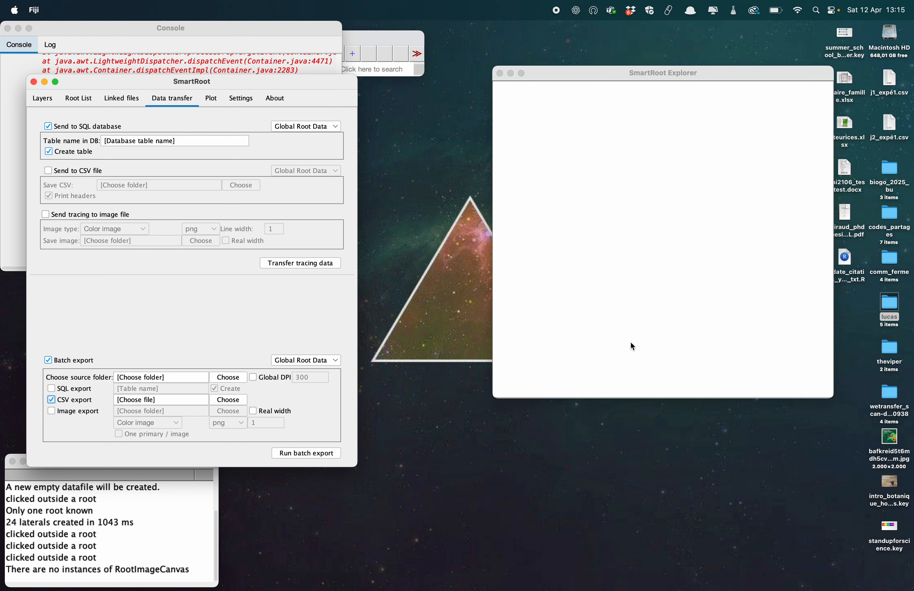
# Step: Check for 1m5-r5 et 2m5-r4027.rsml in the Desktop folder lucas, and set that folder as the batch export source
pyautogui.doubleClick(890, 305)
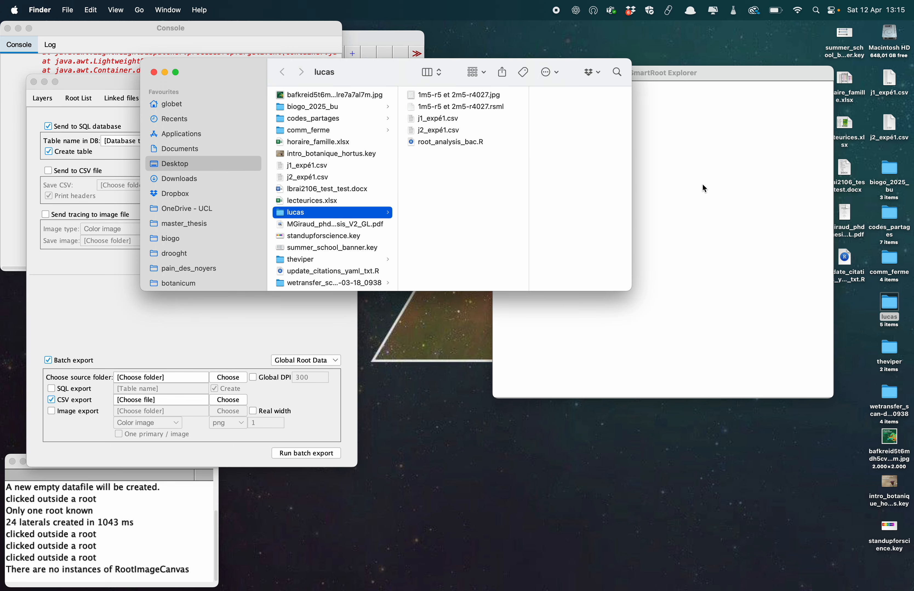
pyautogui.click(467, 107)
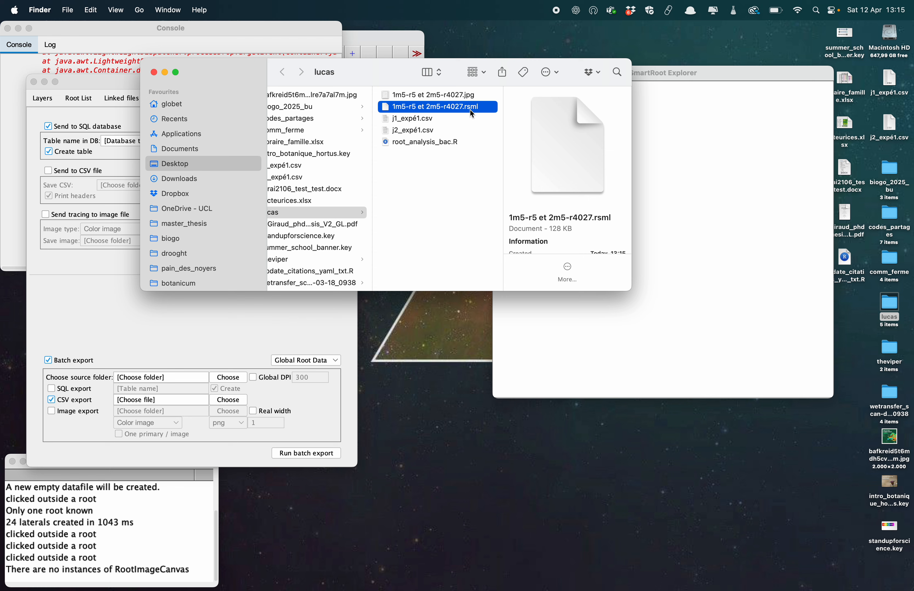
pyautogui.click(241, 306)
pyautogui.click(228, 379)
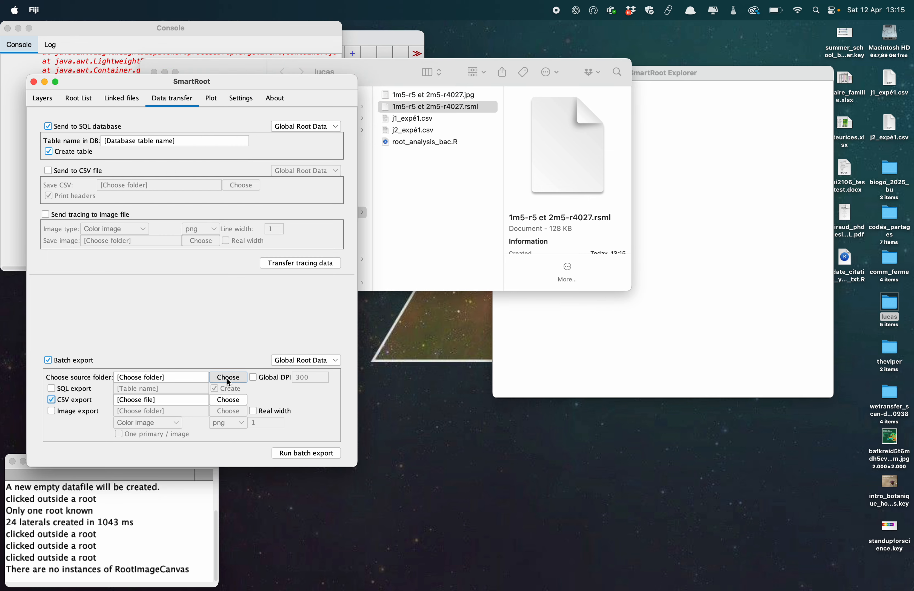
pyautogui.scroll(-3, 115, 277)
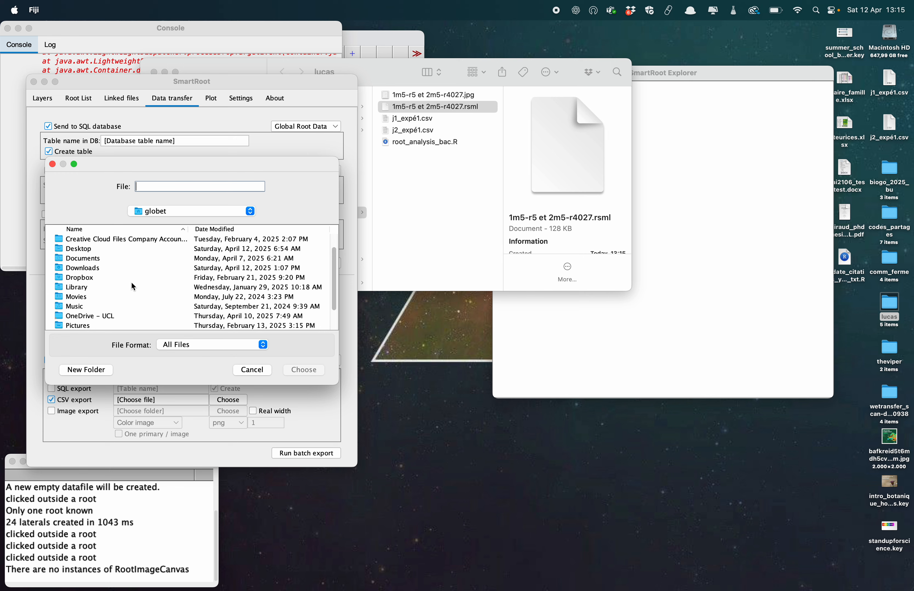
pyautogui.doubleClick(88, 240)
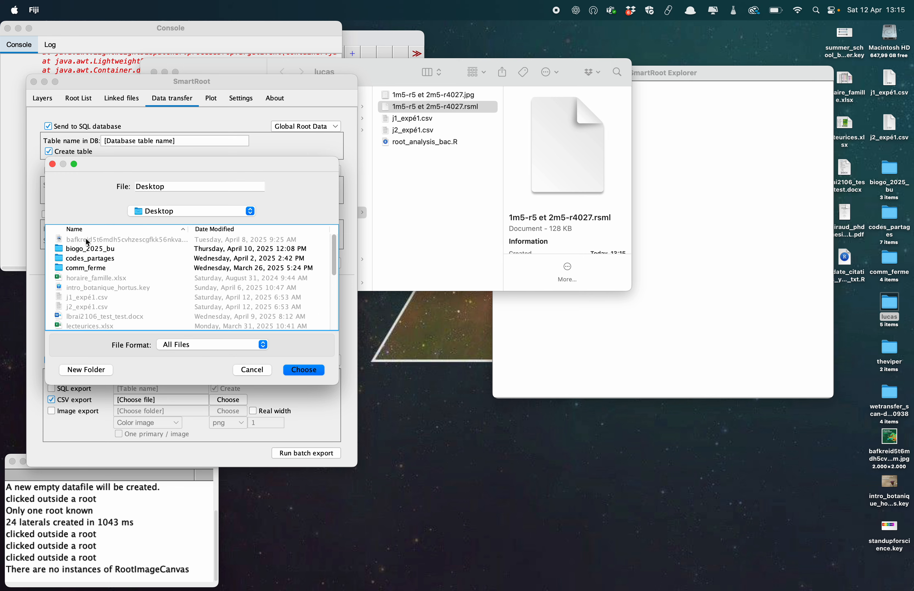
pyautogui.scroll(-5, 88, 272)
pyautogui.click(81, 268)
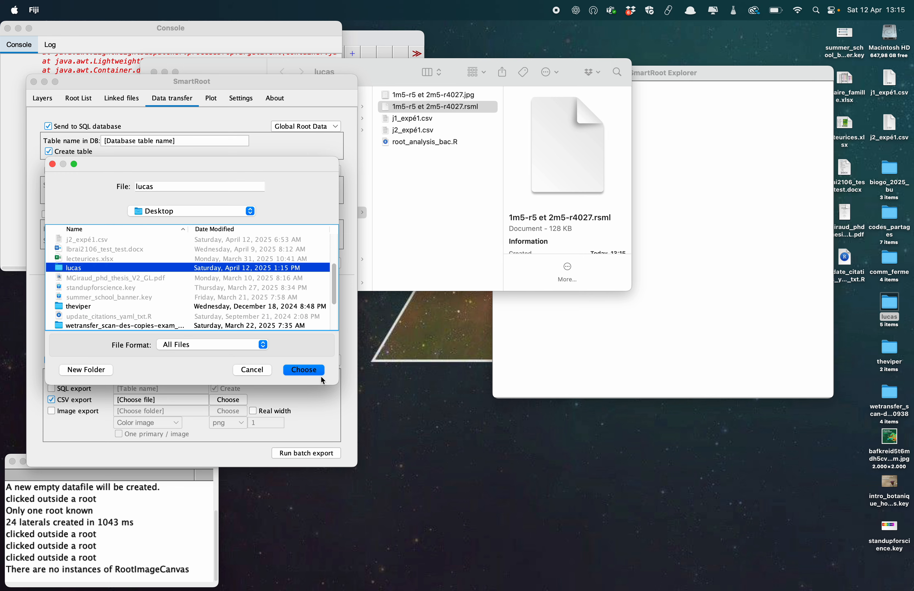
pyautogui.click(304, 370)
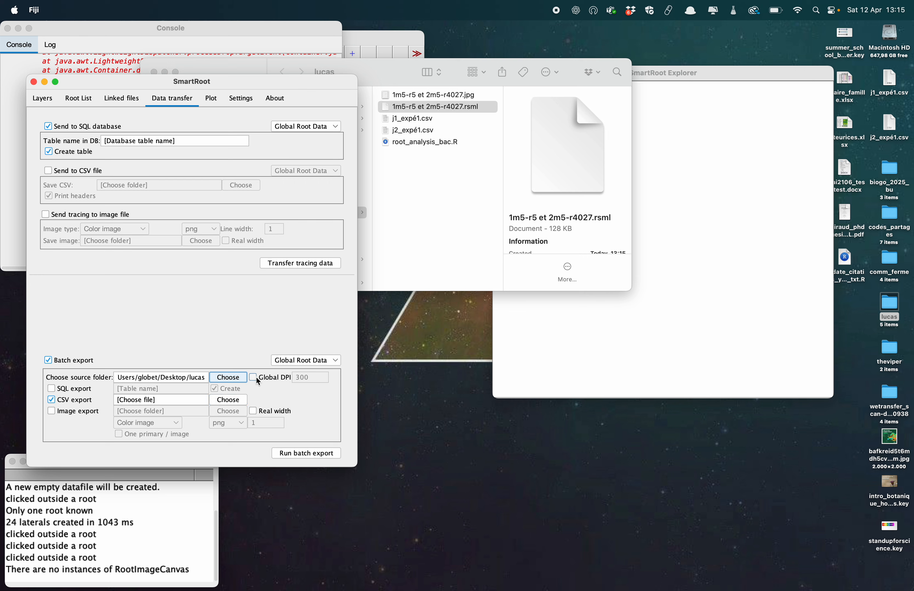
# Step: Set the CSV export destination to root.csv on the Desktop
pyautogui.click(230, 401)
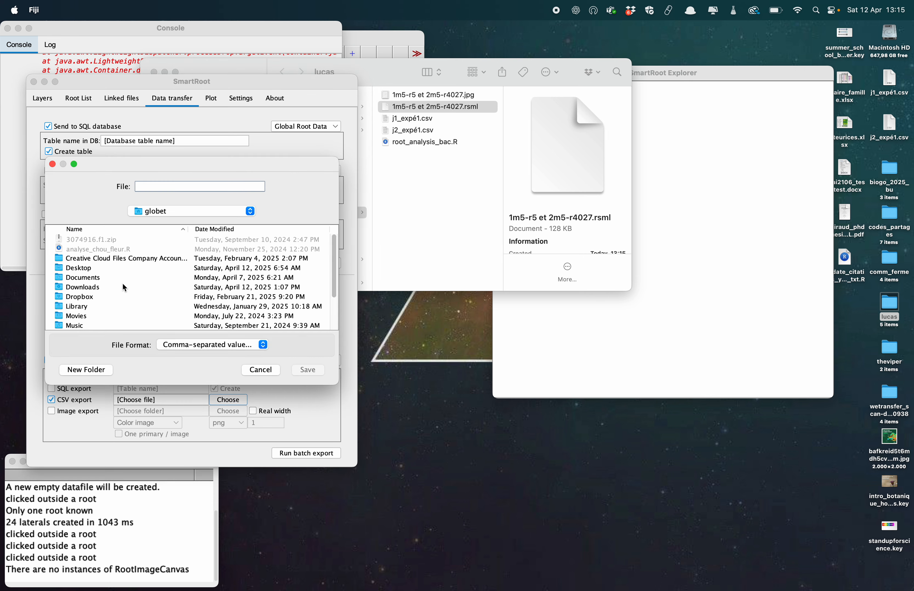
pyautogui.scroll(-2, 120, 271)
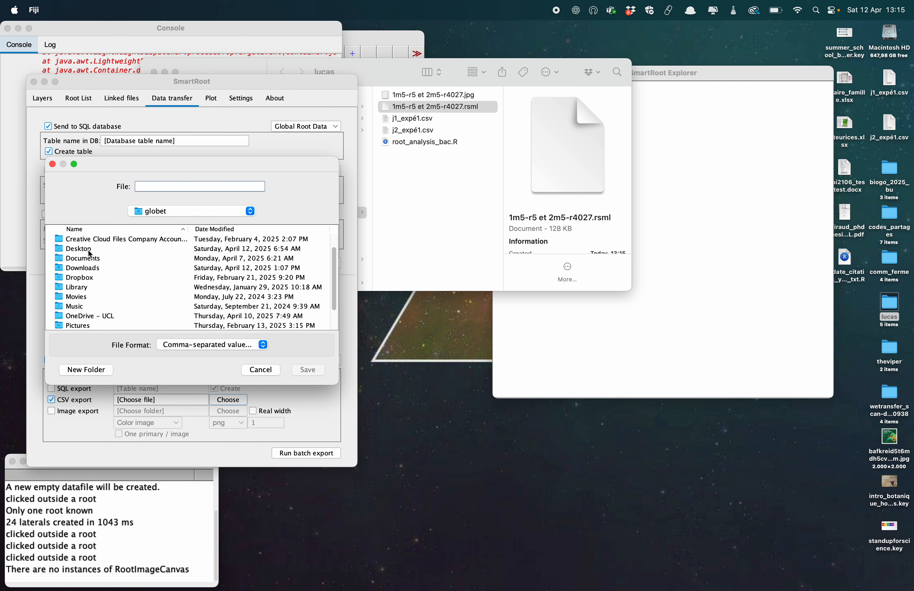
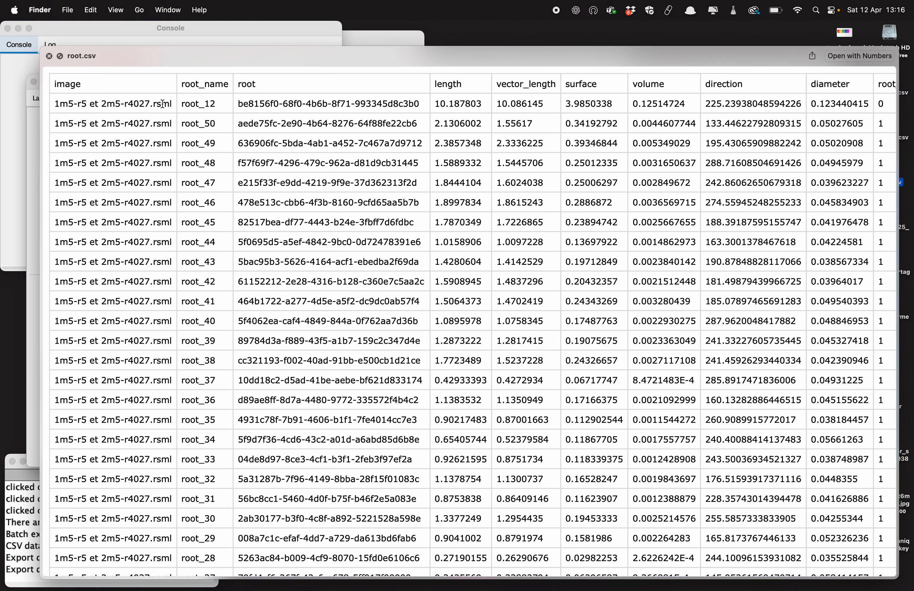
# Step: Examine the columns of root.csv from length to child_density, highlighting the child density of primary root root_12
pyautogui.hscroll(3, 163, 104)
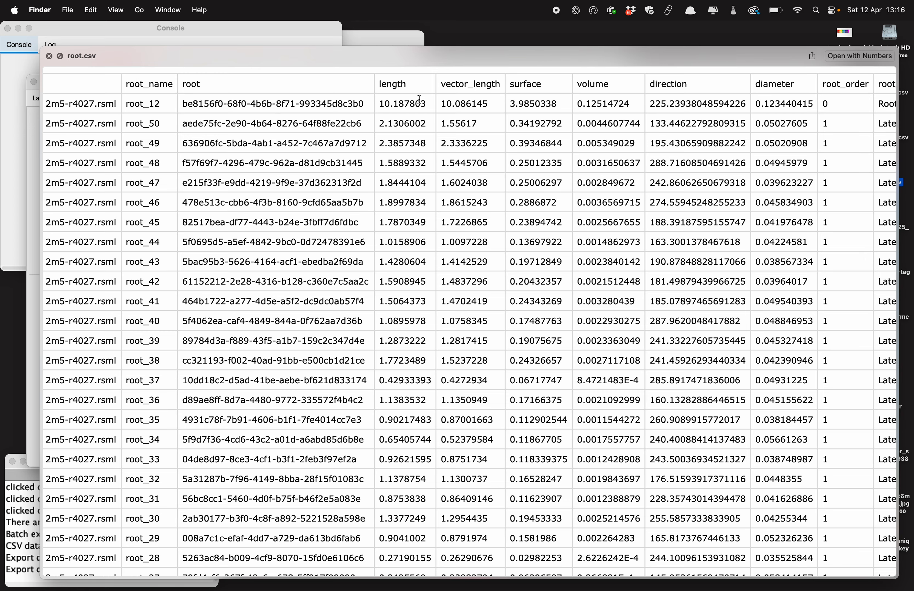
pyautogui.hscroll(5, 419, 100)
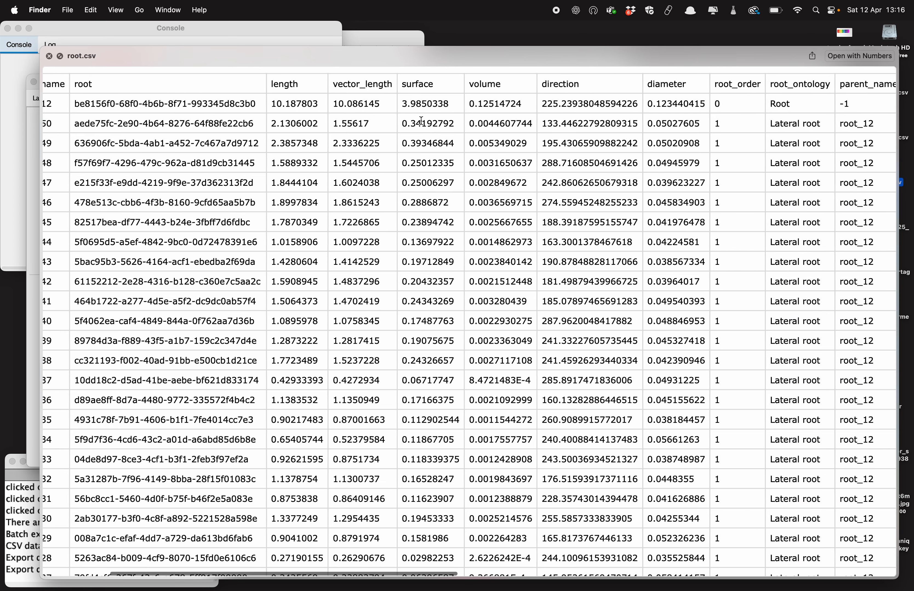
pyautogui.hscroll(-3, 421, 121)
pyautogui.hscroll(10, 421, 120)
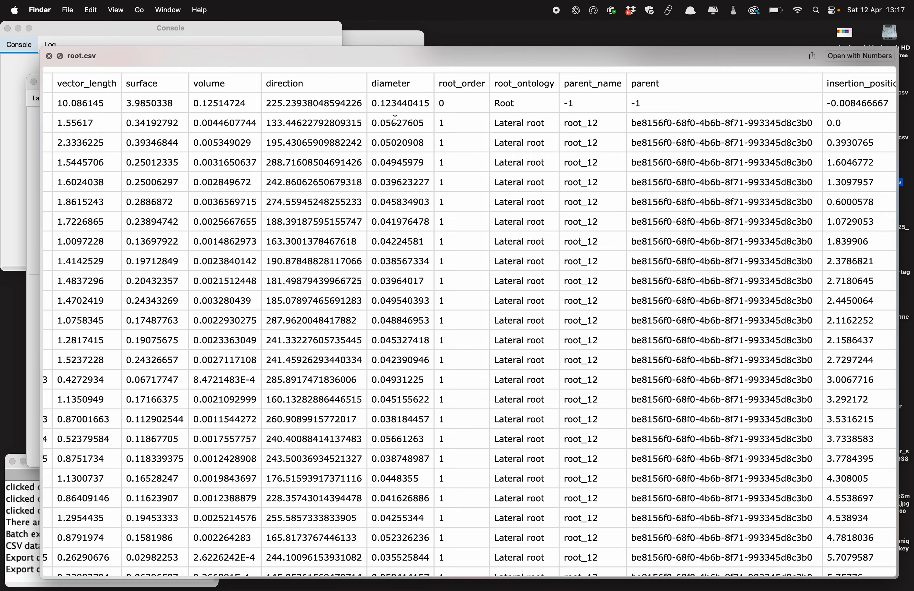
pyautogui.hscroll(5, 488, 126)
pyautogui.hscroll(4, 489, 127)
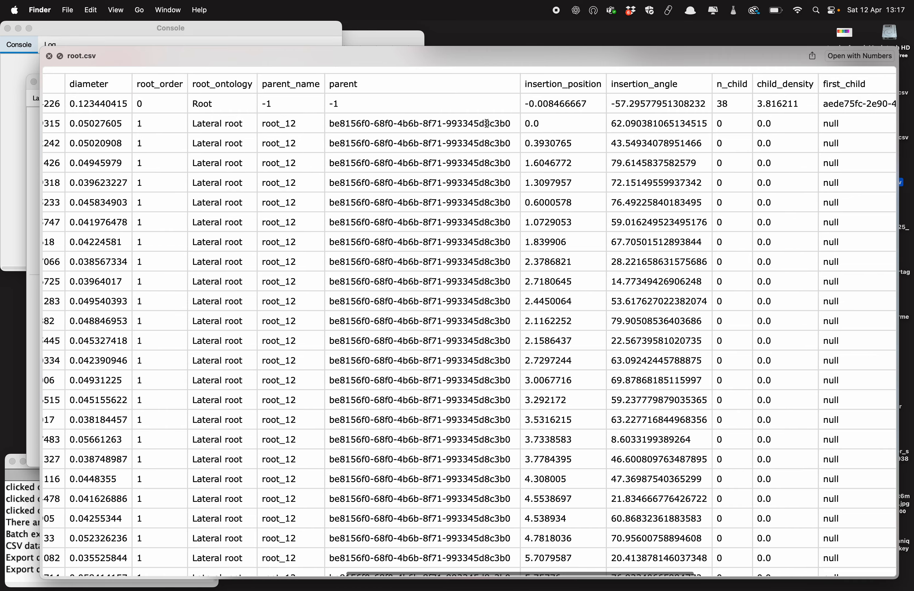
pyautogui.hscroll(4, 384, 119)
pyautogui.hscroll(2, 384, 120)
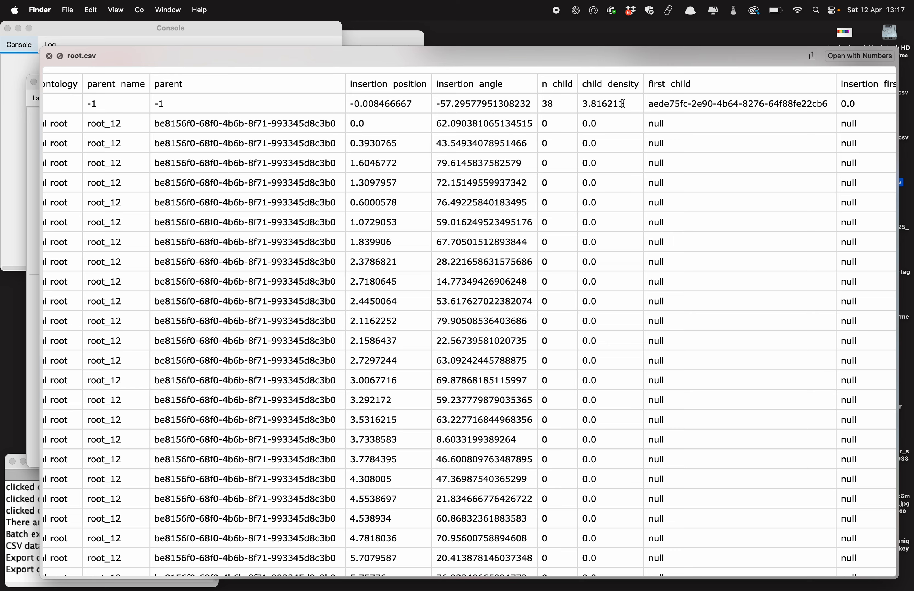
pyautogui.moveTo(623, 104); pyautogui.dragTo(581, 104)
pyautogui.hscroll(-15, 551, 104)
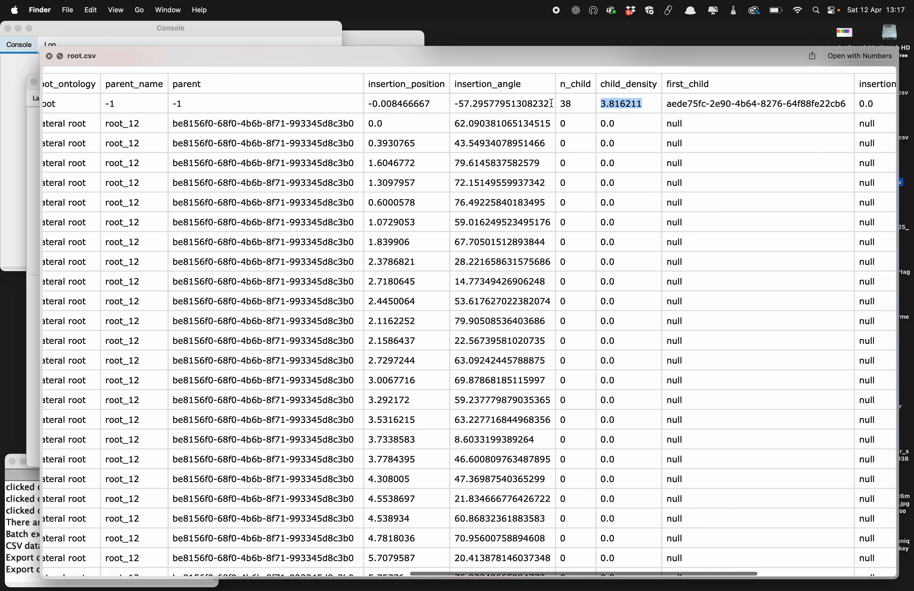
pyautogui.hscroll(-5, 551, 103)
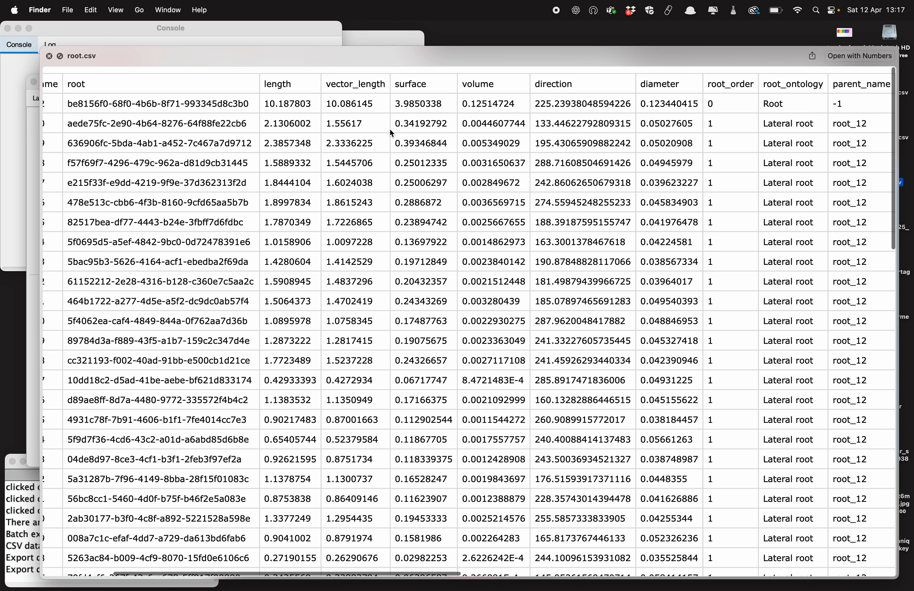
# Step: Compare the parent and insertion data of the laterals with both primary root rows in root.csv, and close the preview
pyautogui.hscroll(10, 389, 128)
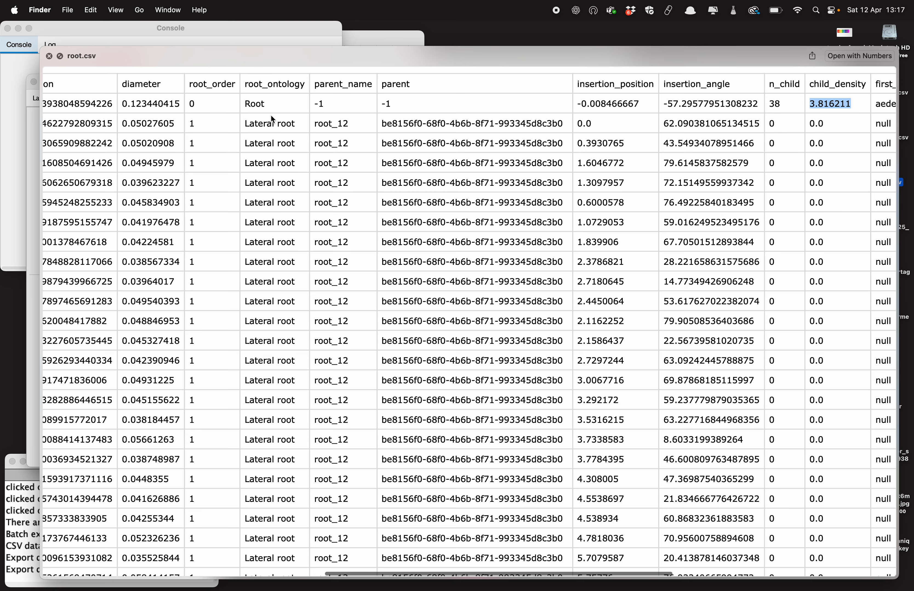
pyautogui.moveTo(251, 123); pyautogui.dragTo(761, 123)
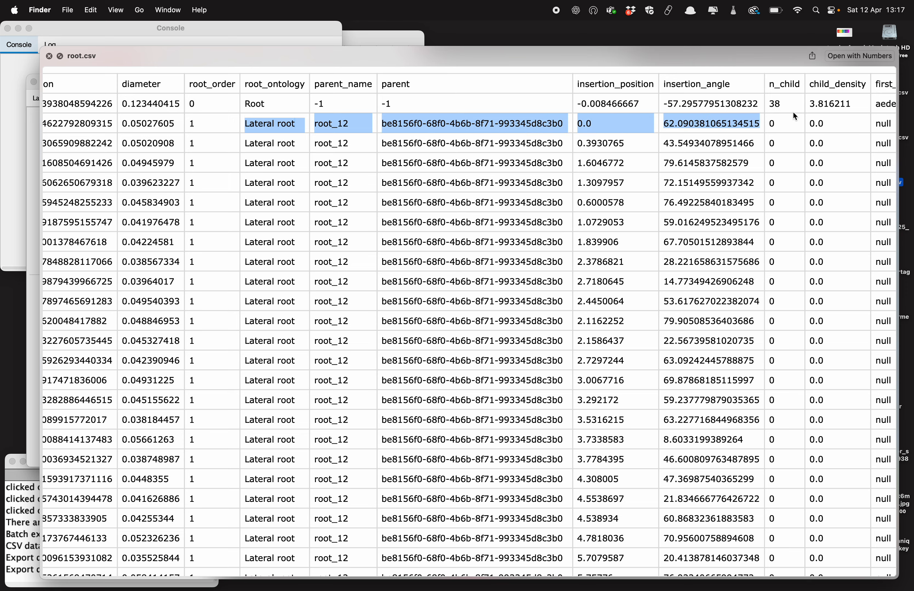
pyautogui.hscroll(1, 831, 123)
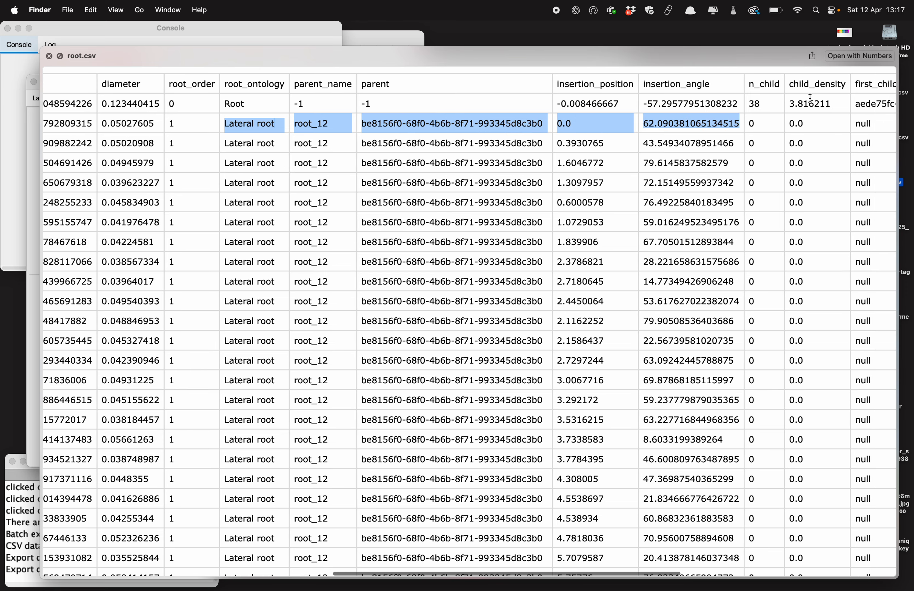
pyautogui.scroll(-10, 818, 222)
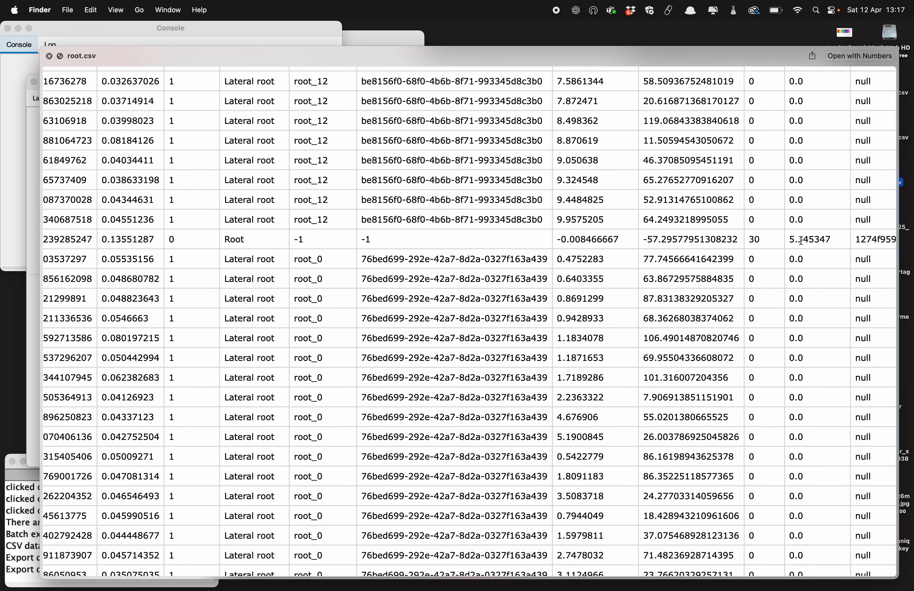
pyautogui.scroll(10, 800, 241)
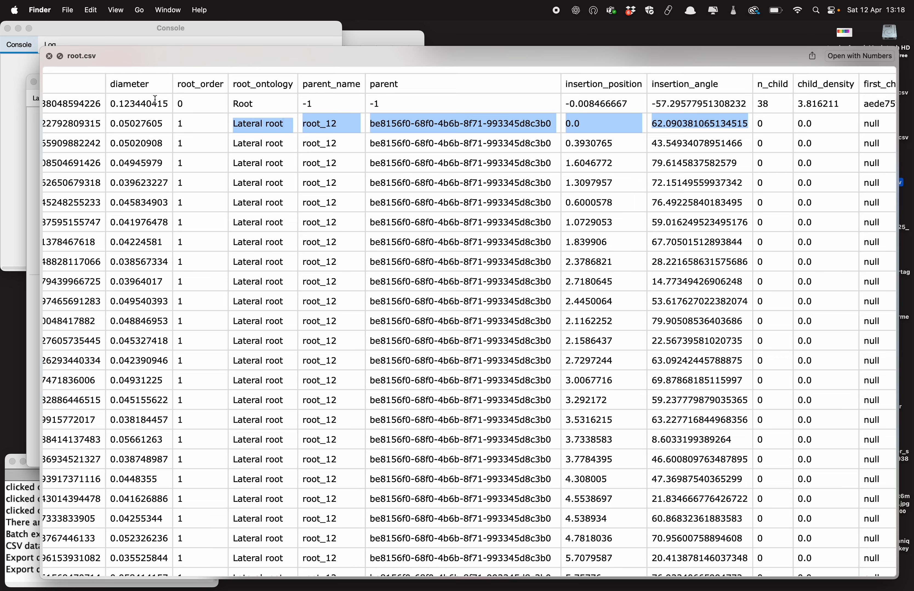
pyautogui.hscroll(-10, 143, 141)
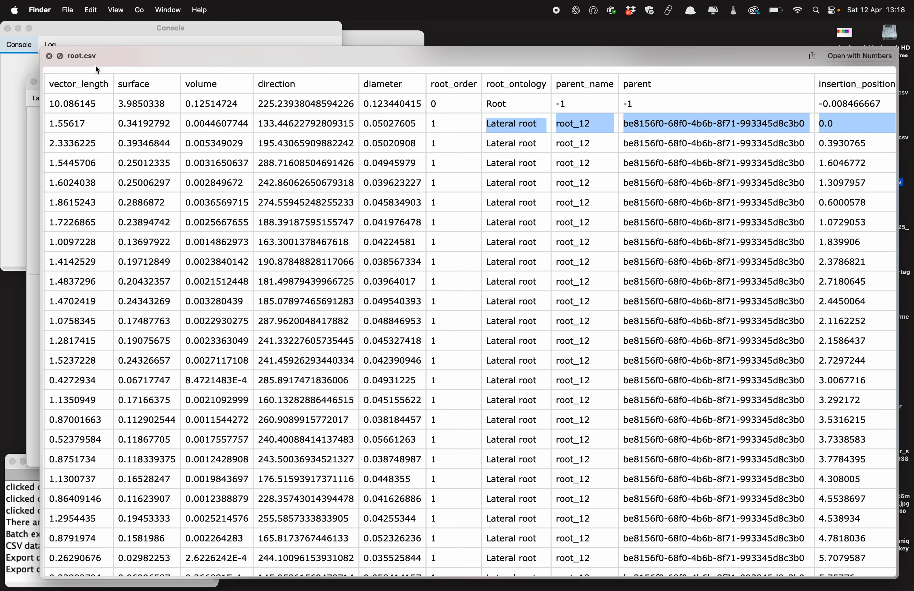
pyautogui.click(49, 57)
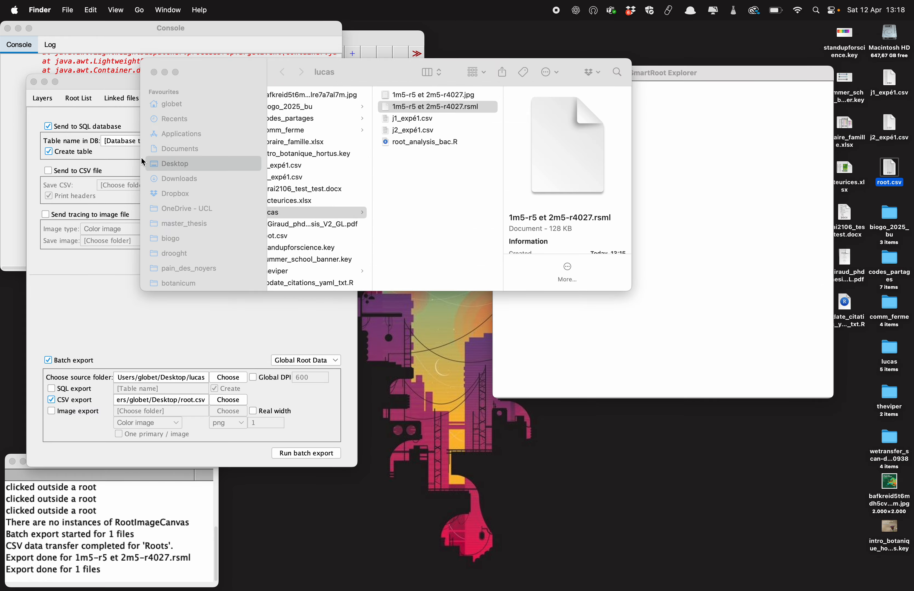
# Step: Batch export the Root Nodes data of the lucas folder to root_diam.csv on the Desktop
pyautogui.click(178, 325)
pyautogui.click(301, 360)
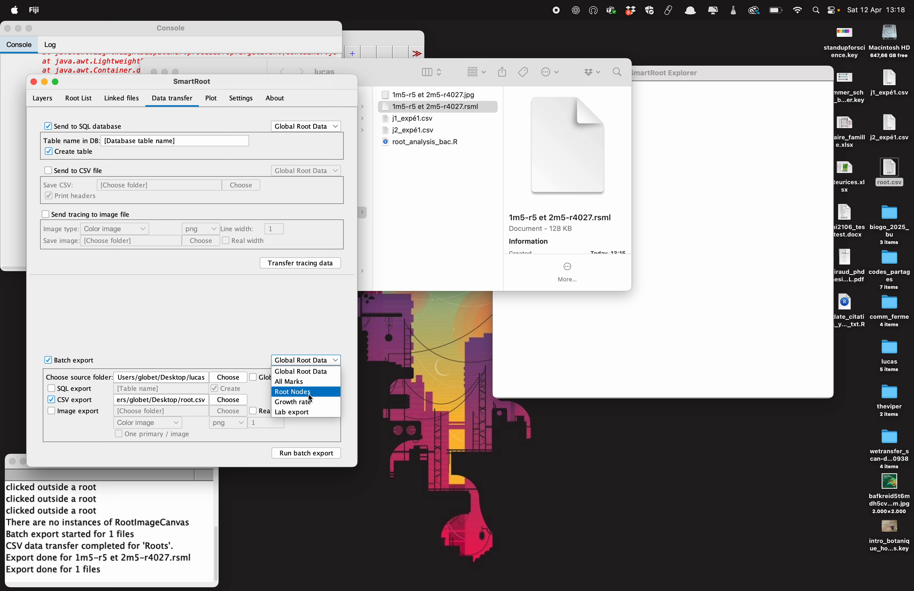
pyautogui.click(309, 393)
pyautogui.click(198, 401)
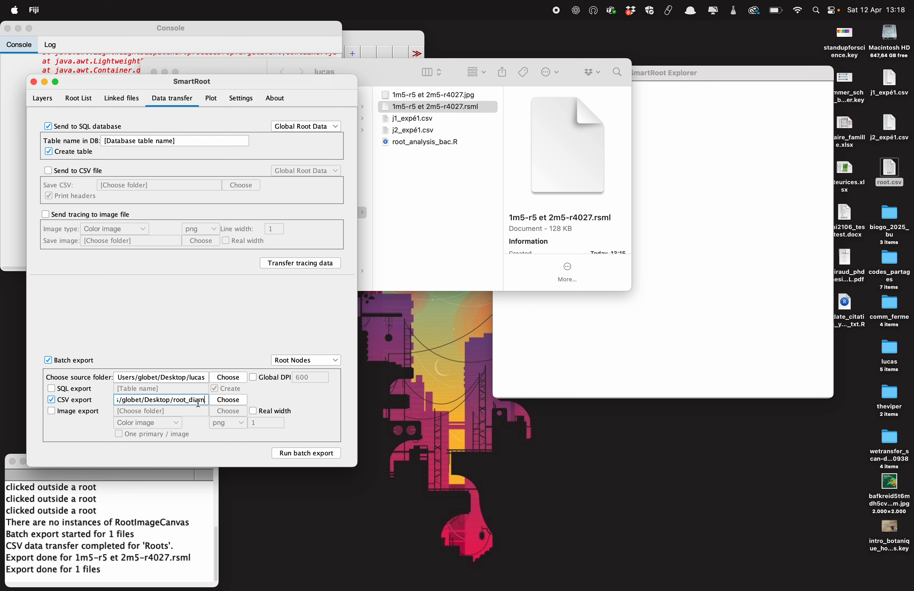
pyautogui.click(320, 455)
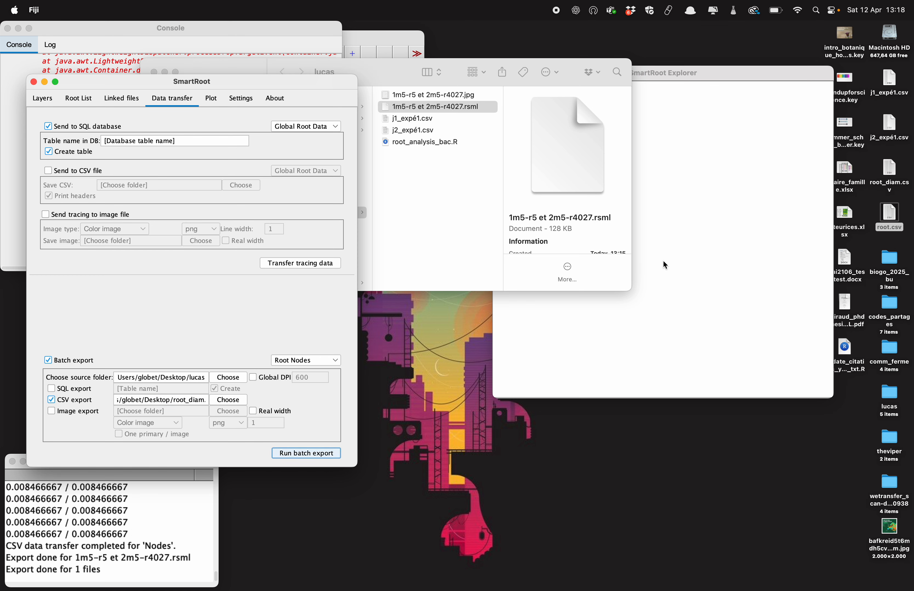
# Step: Preview root_diam.csv, examine the per-node coordinates, diameters and distances while highlighting the root_12 rows, and close the preview
pyautogui.click(889, 169)
pyautogui.press('space')
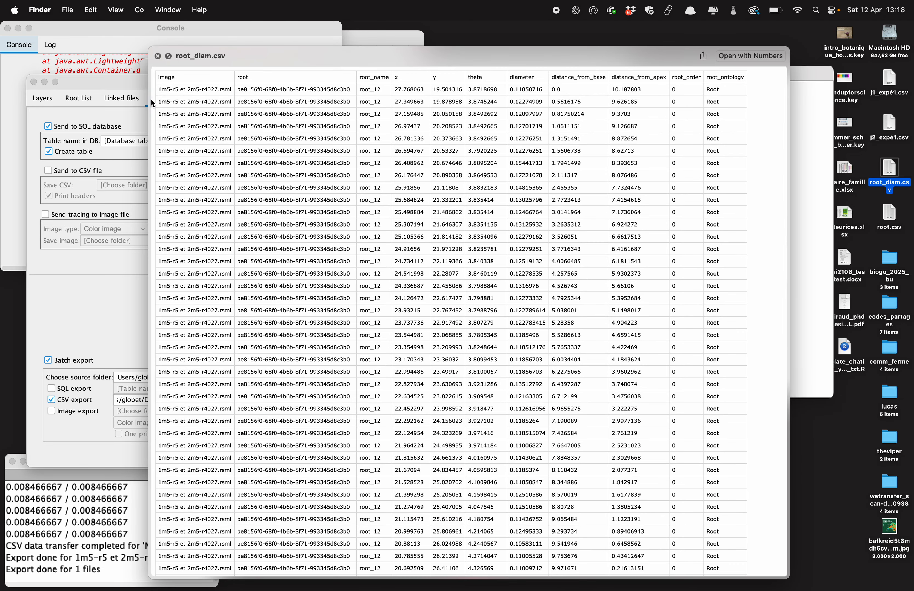
pyautogui.moveTo(149, 102); pyautogui.dragTo(48, 103)
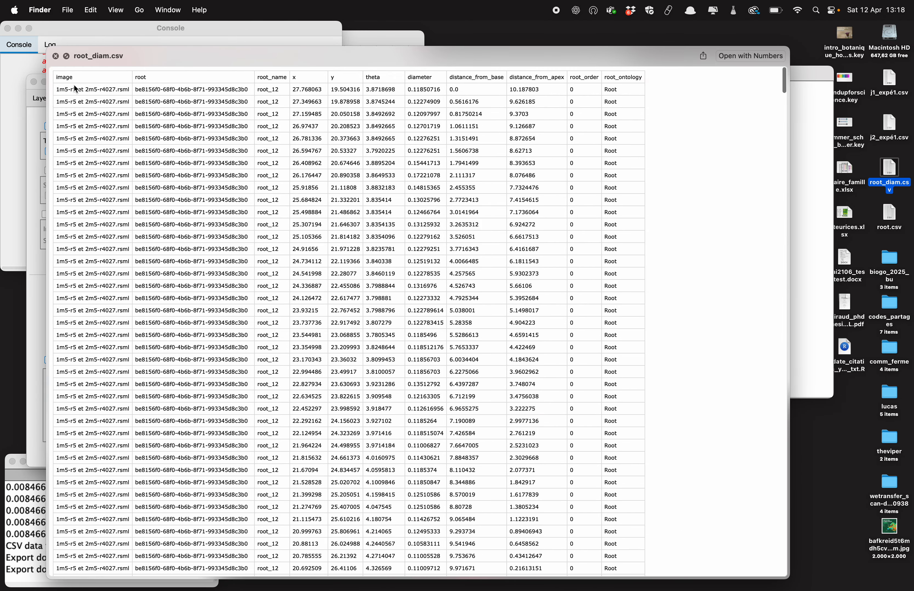
pyautogui.scroll(-3, 277, 212)
pyautogui.scroll(-20, 278, 212)
pyautogui.scroll(20, 277, 212)
pyautogui.moveTo(275, 89); pyautogui.dragTo(271, 386)
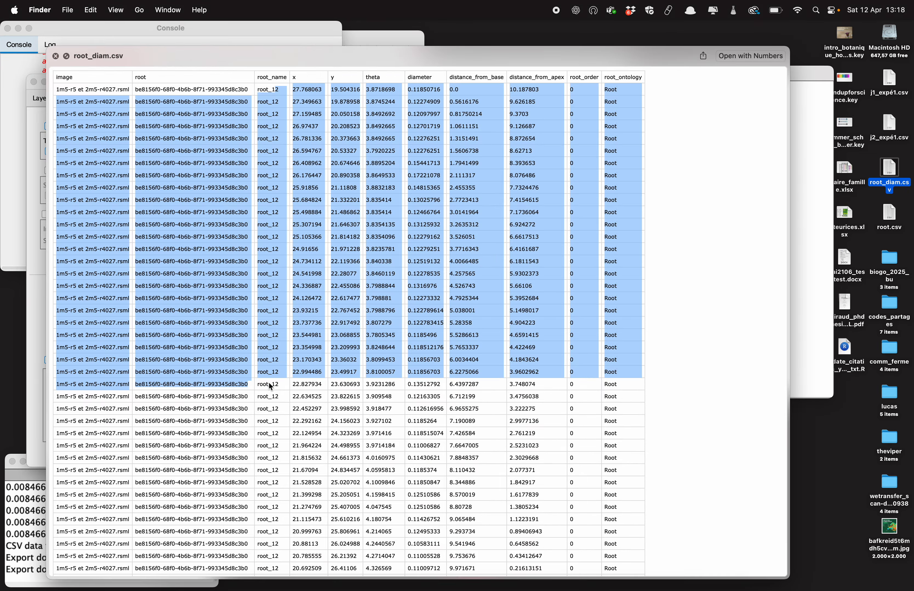
pyautogui.moveTo(269, 384); pyautogui.dragTo(280, 286)
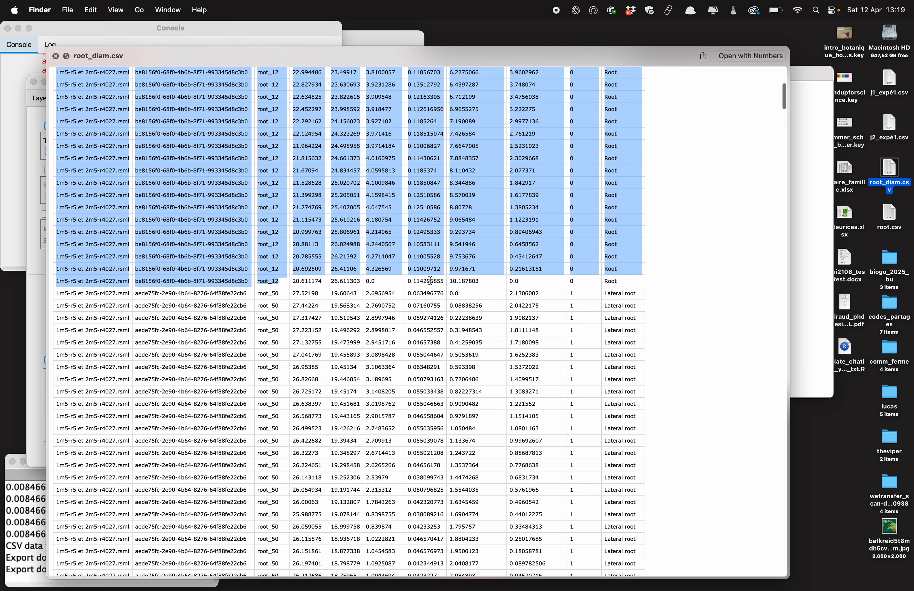
pyautogui.scroll(10, 461, 288)
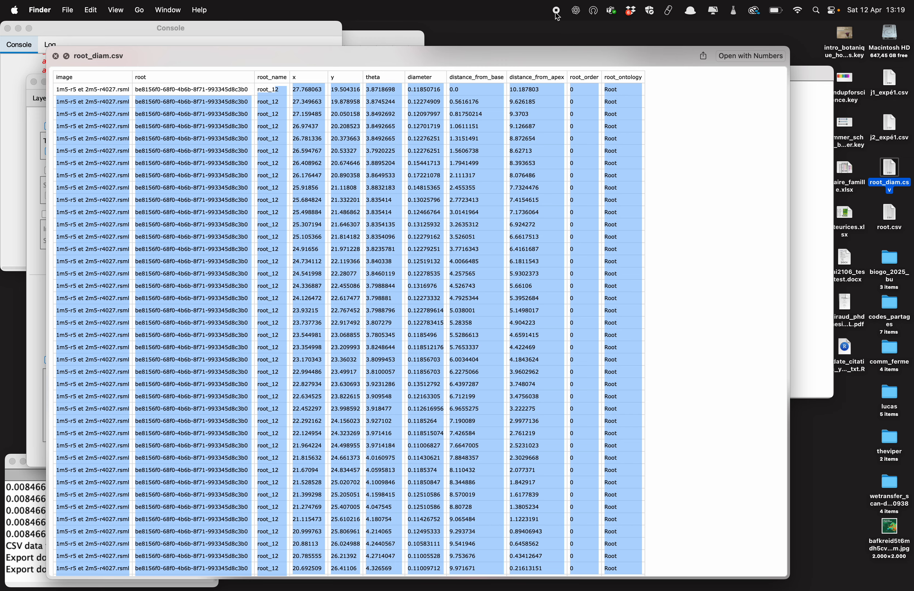
pyautogui.click(55, 59)
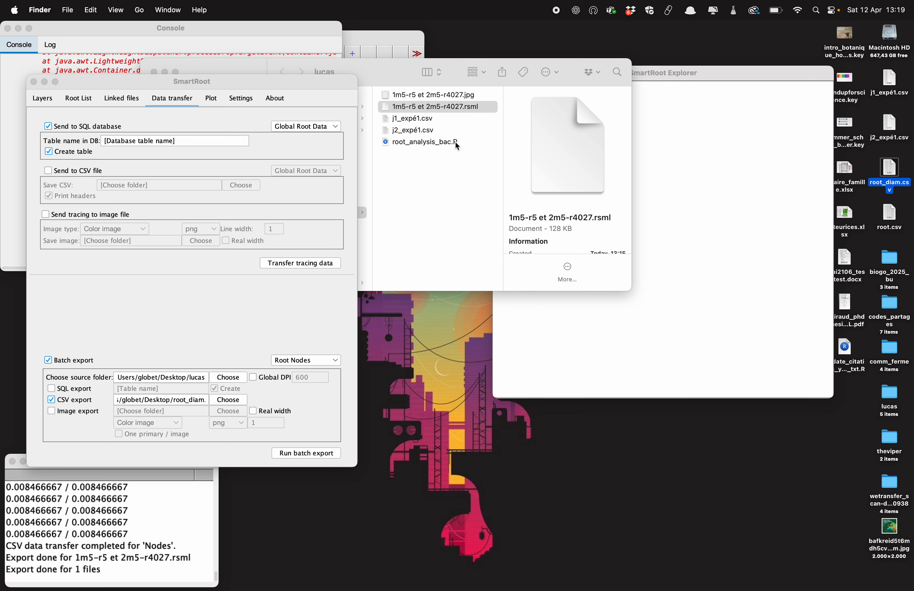
# Step: Duplicate 1m5-r5 et 2m5-r4027.rsml in the lucas folder and name the copy 1m5-r5 et 2m5-r4027_2.rsml
pyautogui.click(454, 176)
pyautogui.click(469, 108)
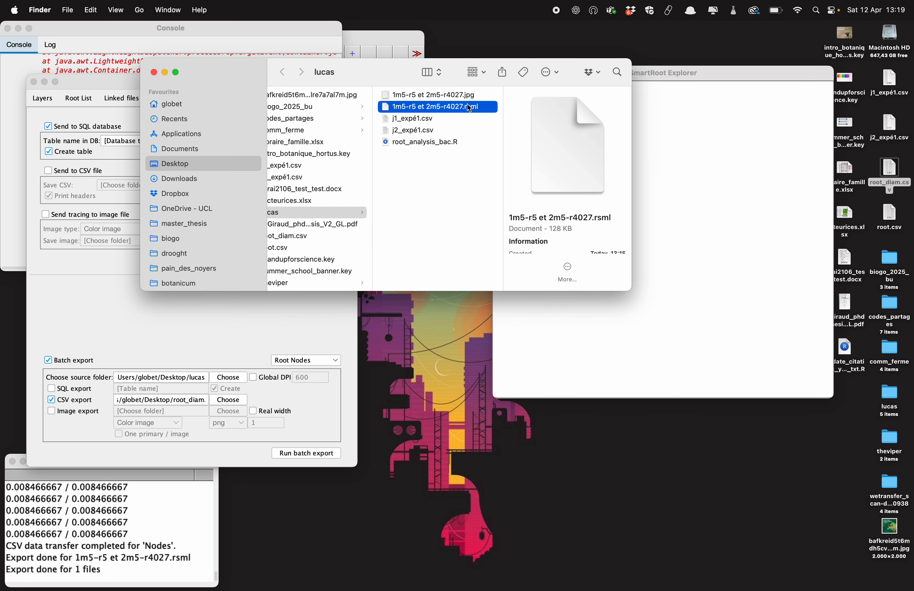
pyautogui.press('super+c')
pyautogui.press('super+v')
pyautogui.press('Right')
pyautogui.press('BackSpace')
pyautogui.press('BackSpace')
pyautogui.press('BackSpace')
pyautogui.press('BackSpace')
pyautogui.press('BackSpace')
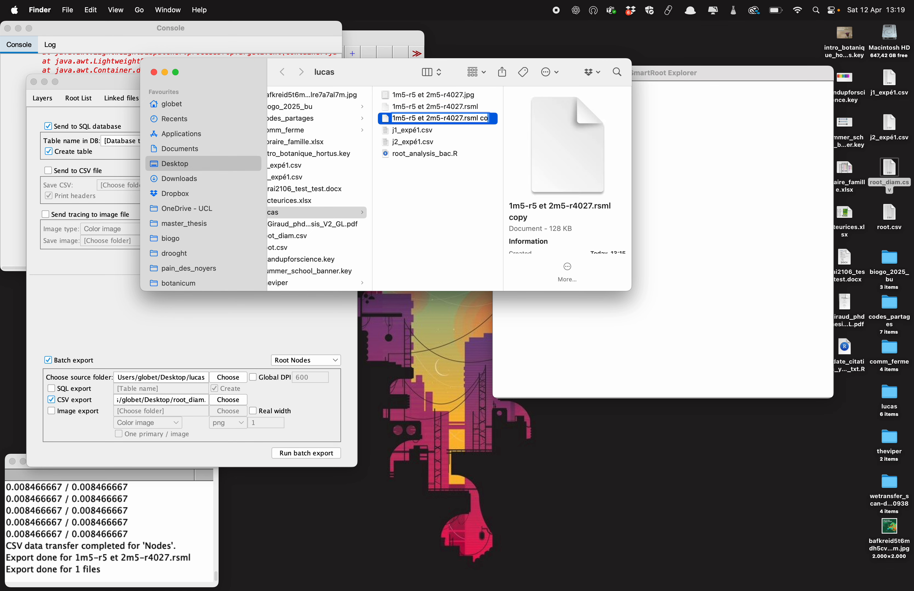
pyautogui.write('_')
pyautogui.write('2')
pyautogui.press('Return')
# Step: Paste another copy of the RSML tracing and rename it 1m5-r5 et 2m5-r4027_3.rsml
pyautogui.press('super+v')
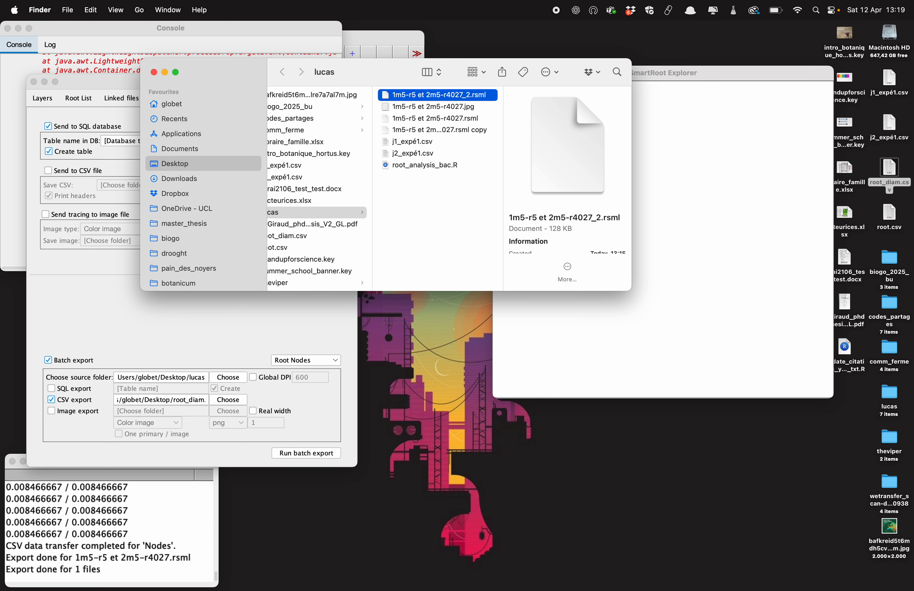
pyautogui.press('Return')
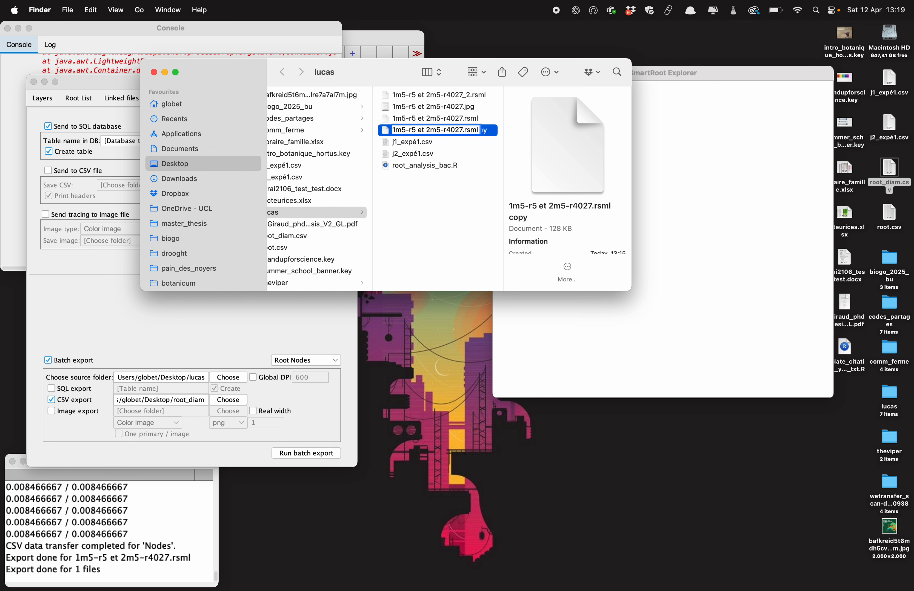
pyautogui.press('Left')
pyautogui.press('Left')
pyautogui.write('_3')
pyautogui.press('Return')
# Step: Add one more copy of the RSML tracing to the folder, named 1m5-r5 et 2m5-r4027_4.rsml
pyautogui.press('cmd+v')
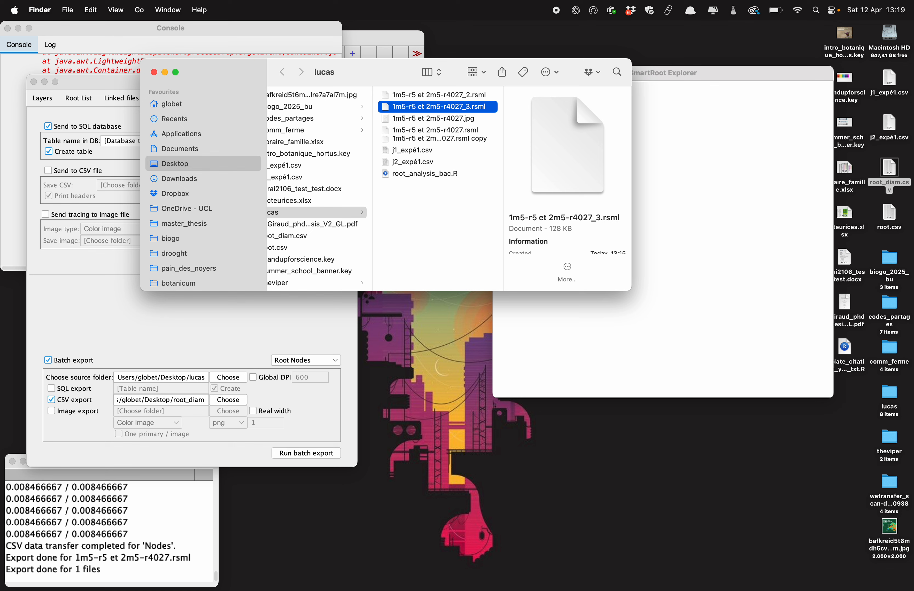
pyautogui.press('Return')
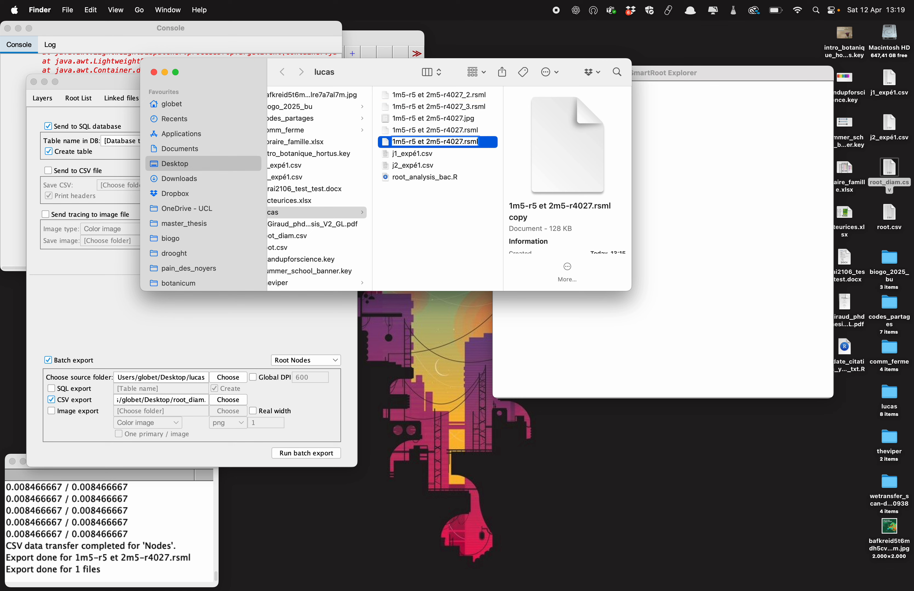
pyautogui.press('Left')
pyautogui.press('Left')
pyautogui.press('Left')
pyautogui.write('_4')
pyautogui.press('Return')
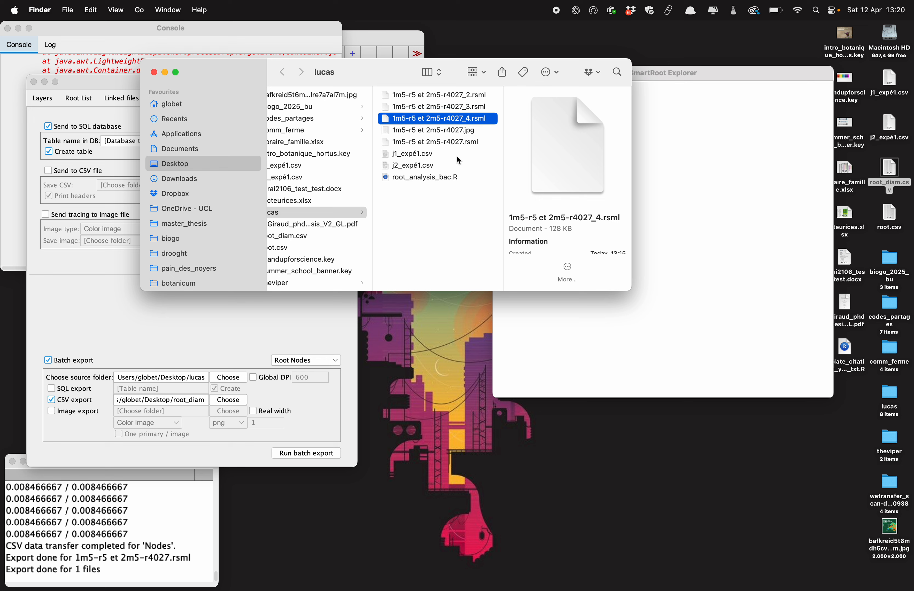
# Step: Batch export the Global Root Data with a Global DPI of 600 to root_diam.csv, and highlight the log's final export line
pyautogui.click(242, 353)
pyautogui.click(305, 360)
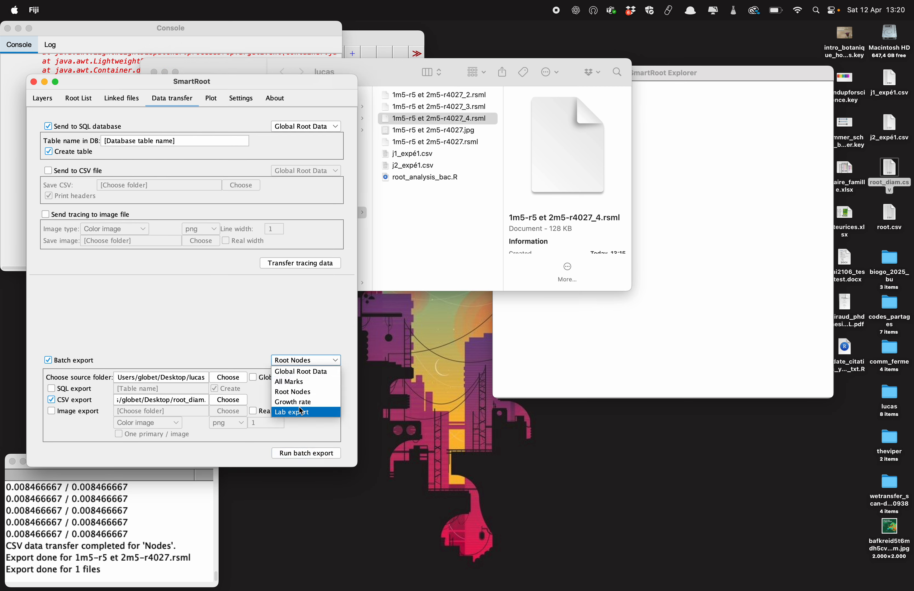
pyautogui.click(315, 370)
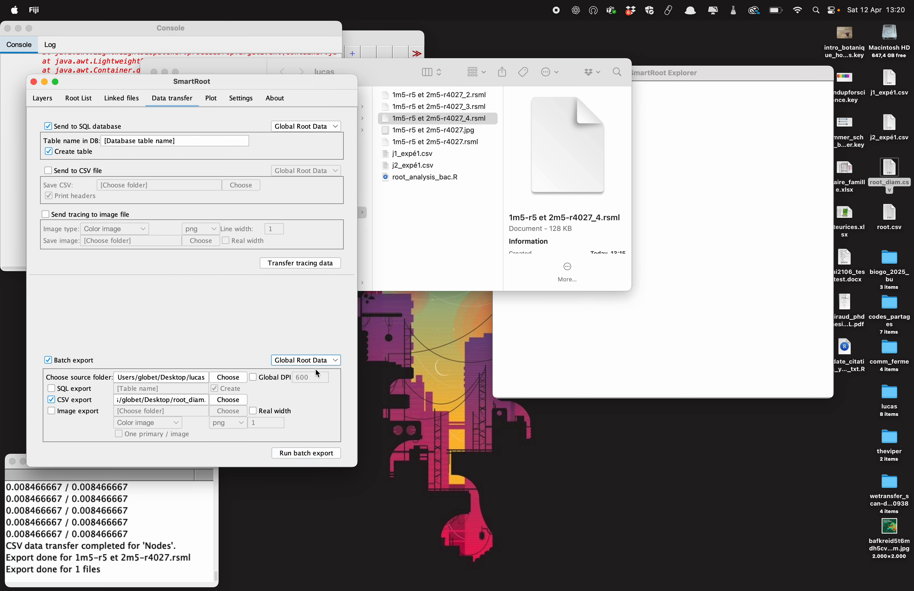
pyautogui.click(256, 379)
pyautogui.click(306, 454)
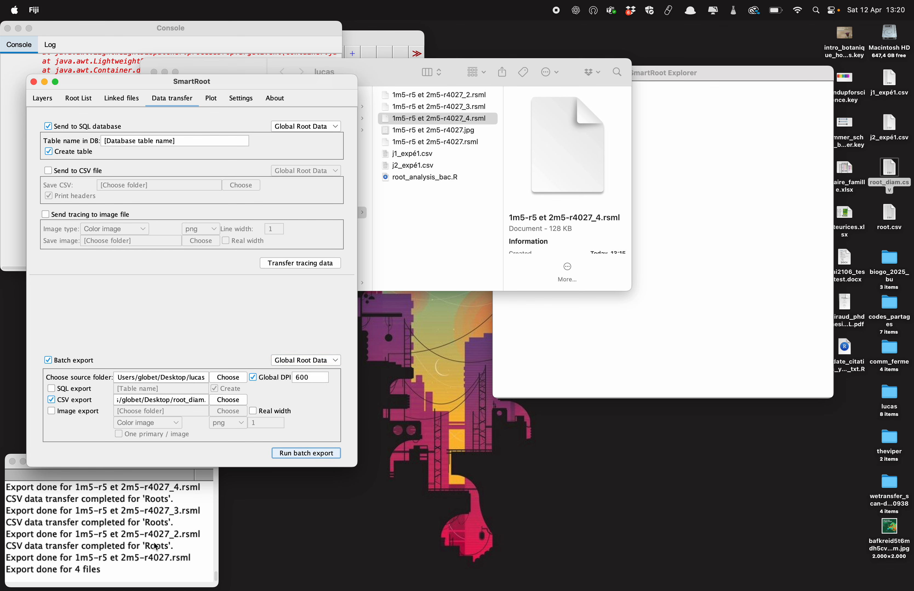
pyautogui.click(19, 572)
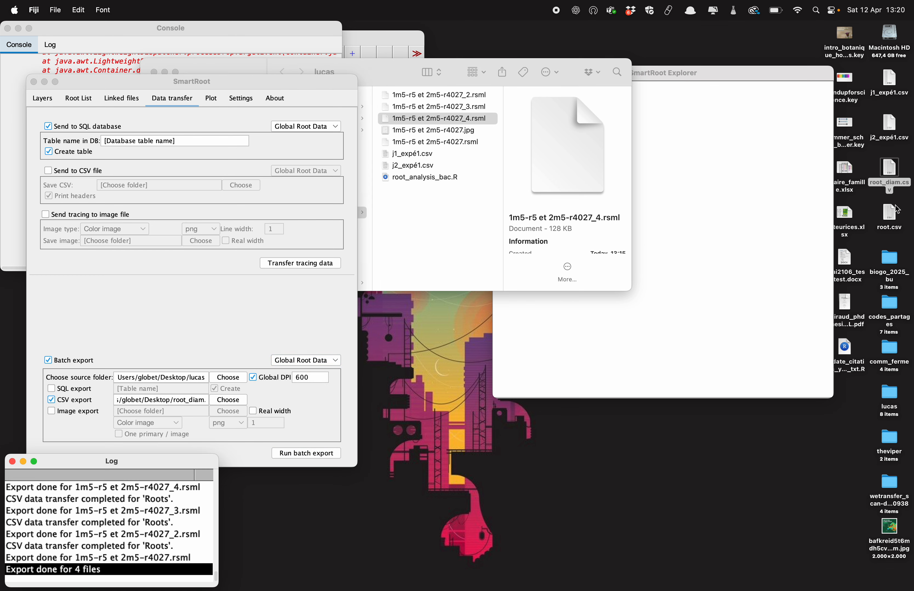
# Step: Preview root.csv on the Desktop and check which tracings its image column lists
pyautogui.click(897, 210)
pyautogui.press('space')
pyautogui.scroll(-2, 404, 235)
pyautogui.scroll(3, 404, 235)
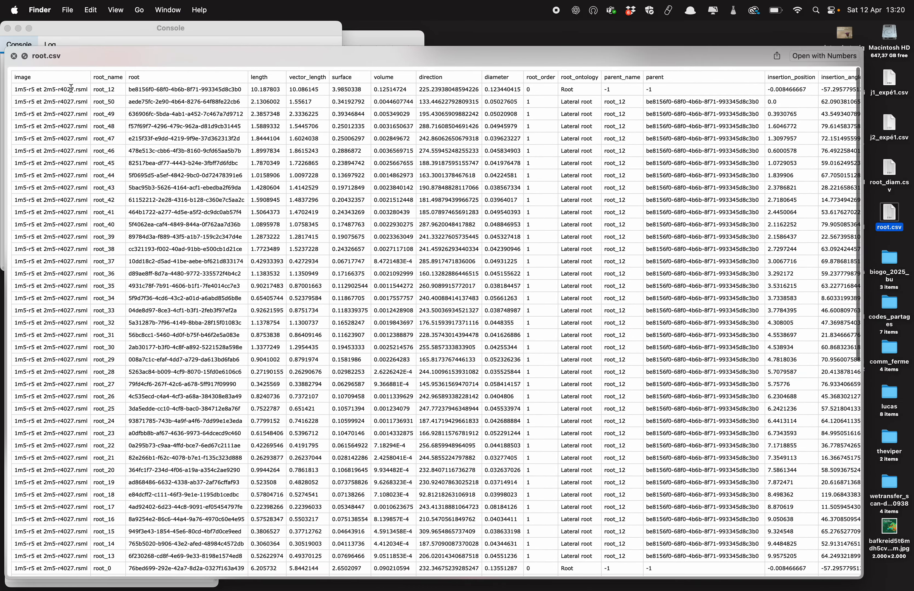
pyautogui.scroll(-5, 68, 254)
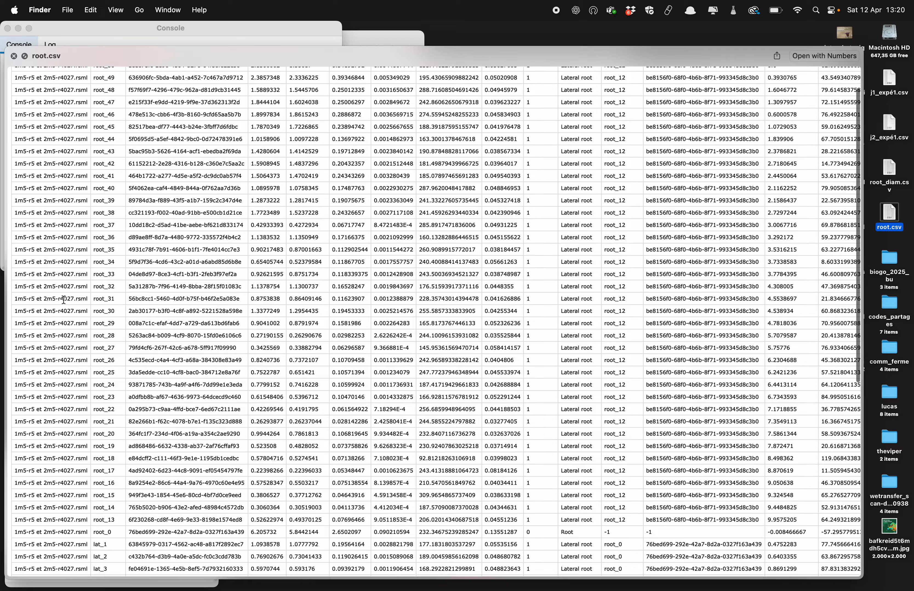
pyautogui.scroll(-3, 64, 300)
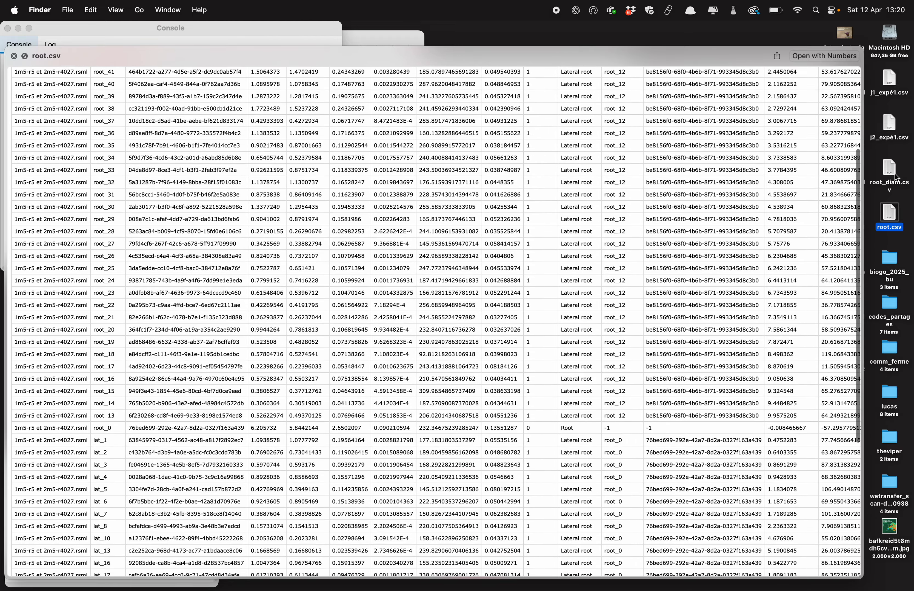
# Step: Check the image column of root_diam.csv for rows from every tracing copy, close the preview and return to the lucas folder
pyautogui.click(888, 167)
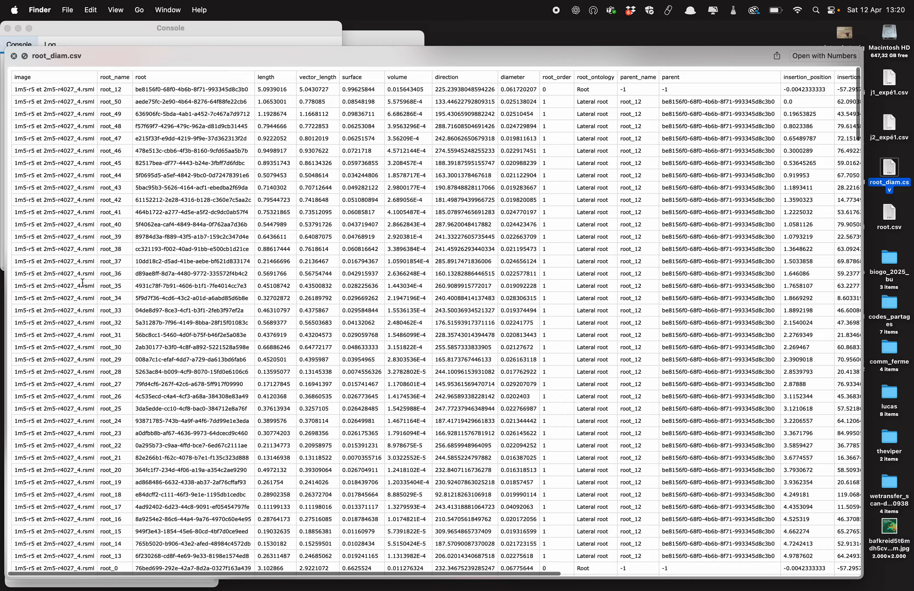
pyautogui.scroll(-10, 82, 283)
pyautogui.scroll(-12, 82, 283)
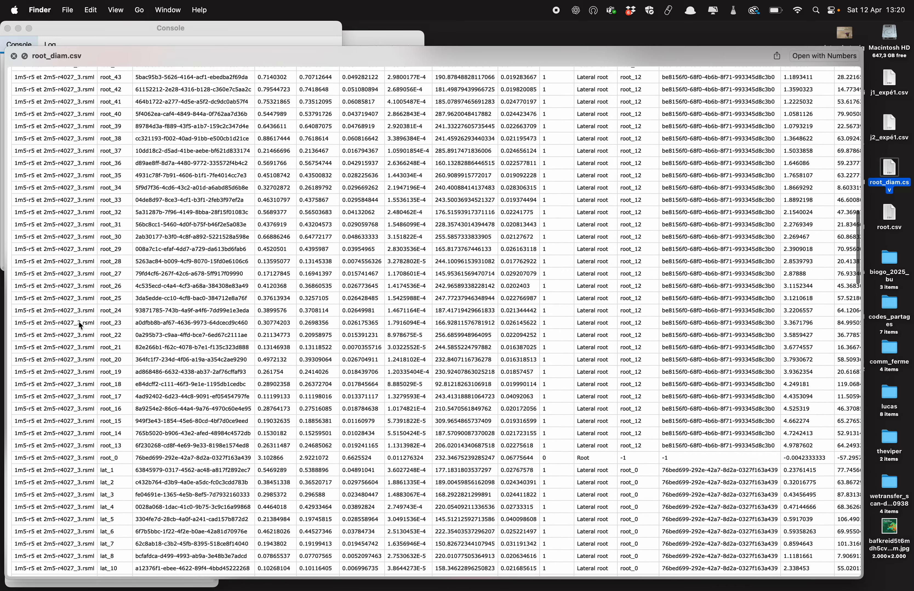
pyautogui.scroll(-15, 80, 322)
pyautogui.scroll(-18, 78, 345)
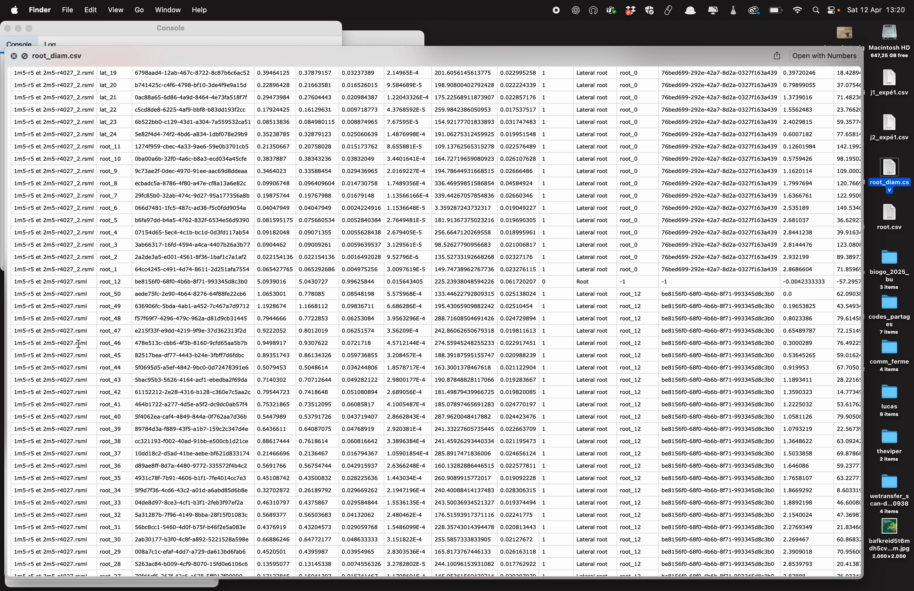
pyautogui.click(14, 56)
pyautogui.click(404, 182)
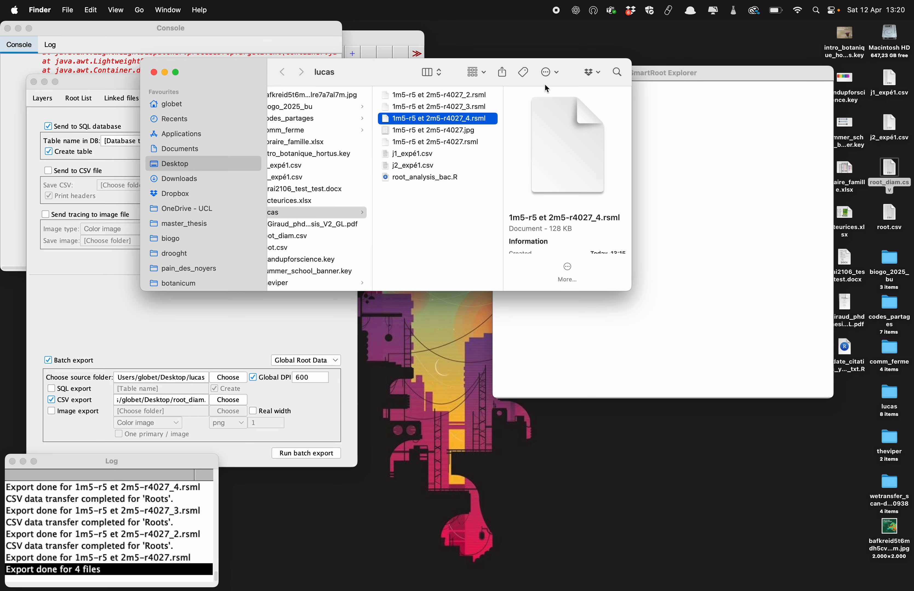